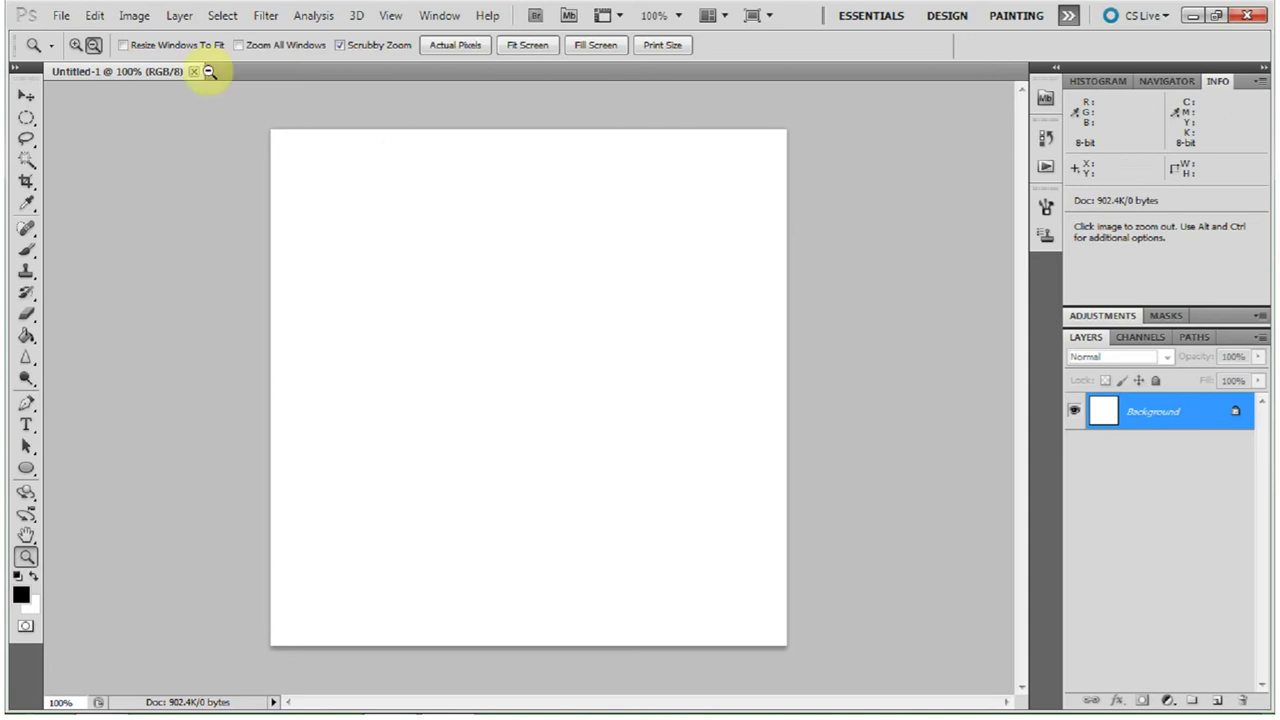
# Browse the Image Adjustments commands and close them without applying anything.
pyautogui.click(134, 16)
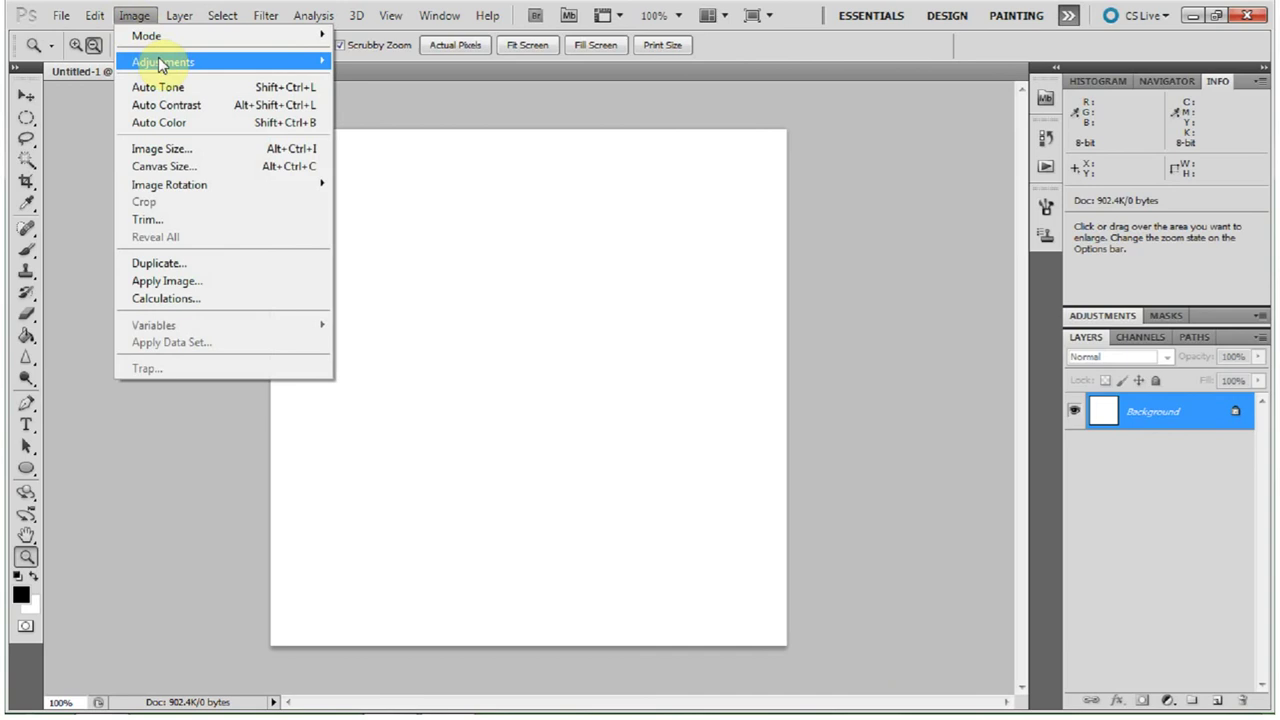
pyautogui.moveTo(160, 62)
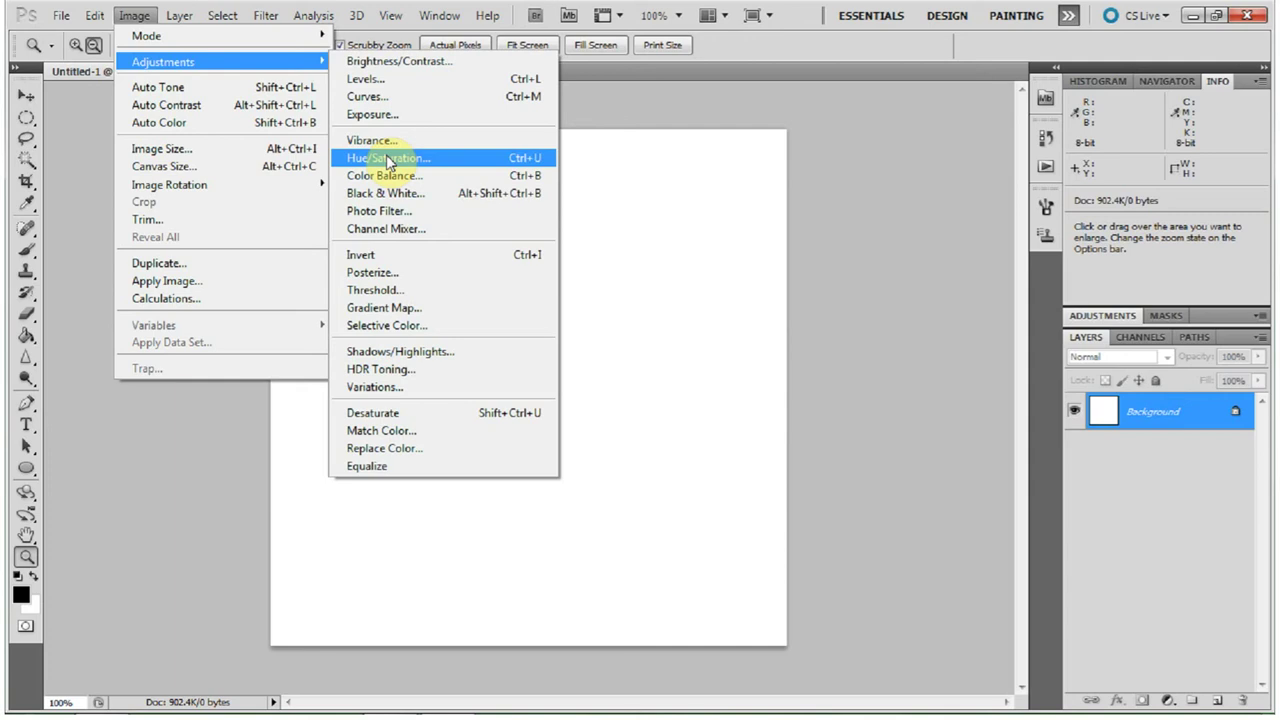
pyautogui.press('alt')
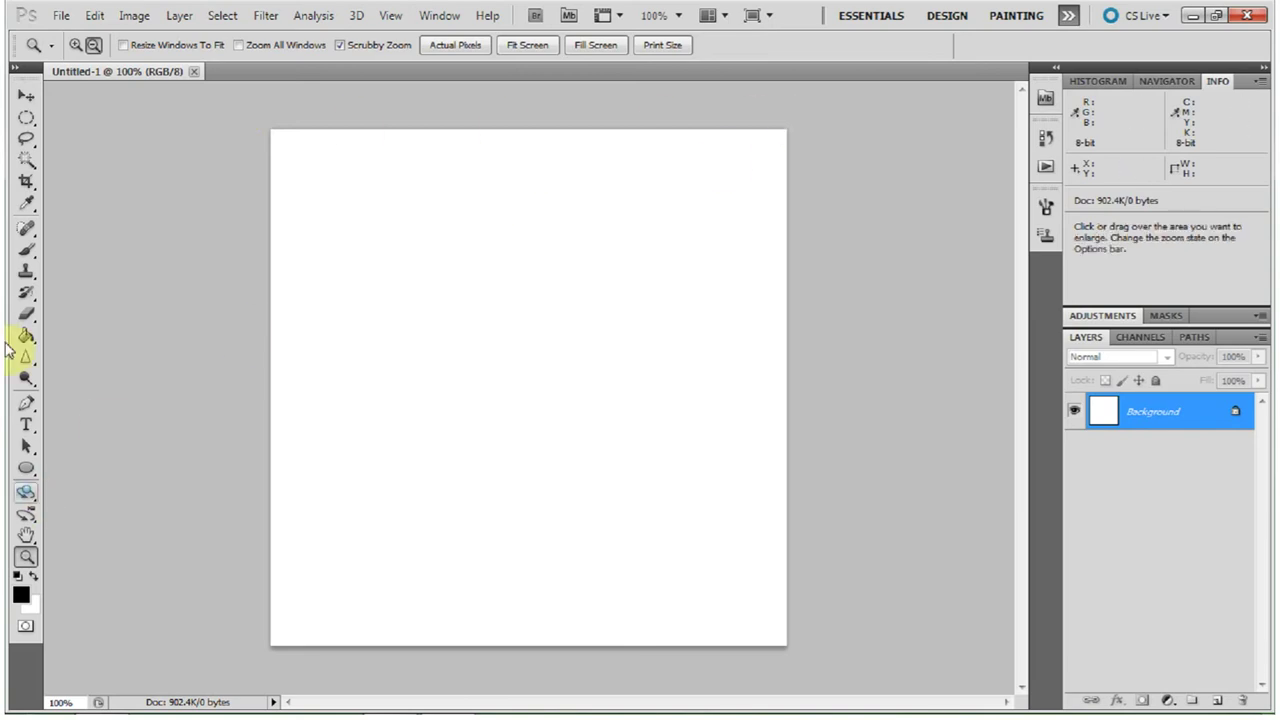
# Set up the Brush tool with black paint and a hard round 484 px tip.
pyautogui.click(26, 250)
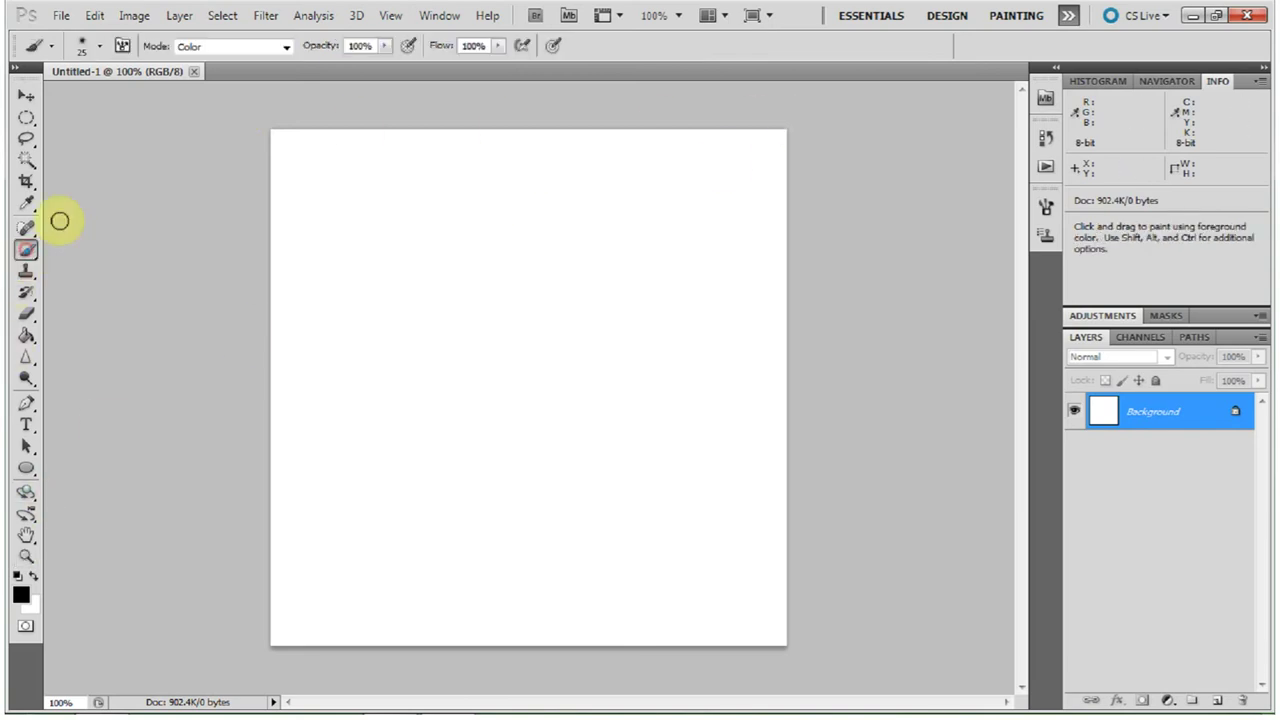
pyautogui.click(20, 595)
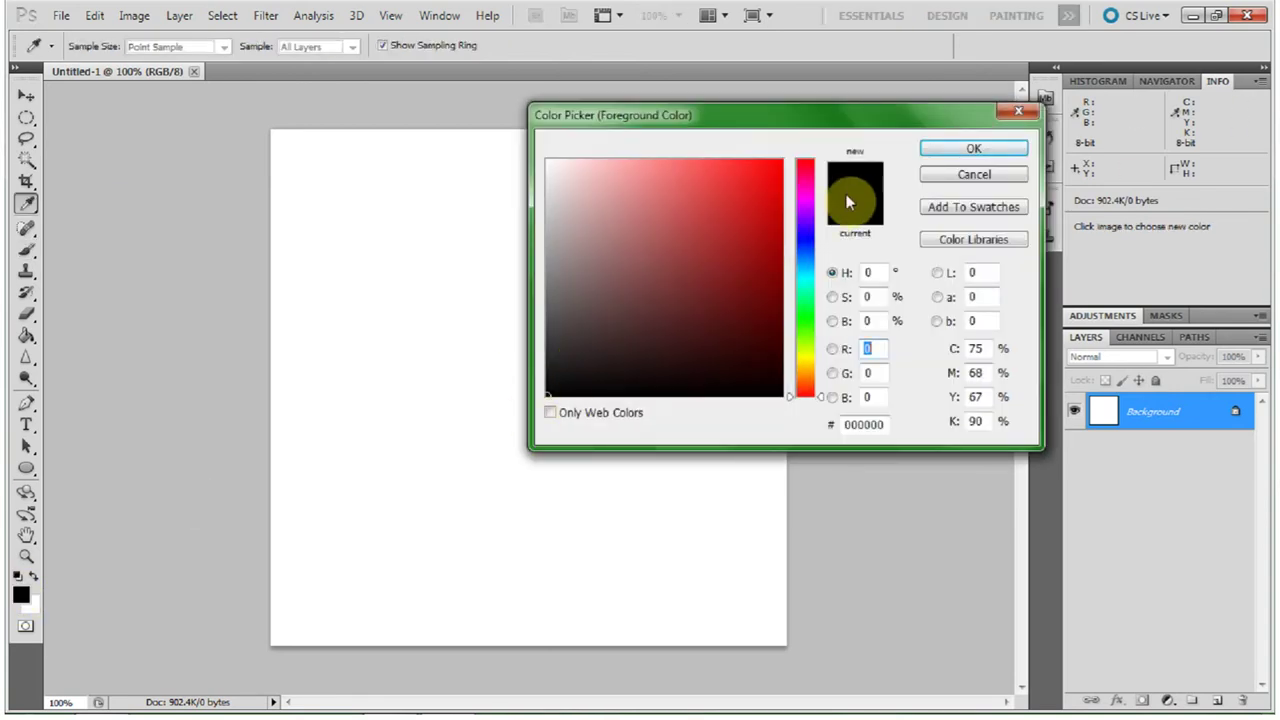
pyautogui.click(951, 146)
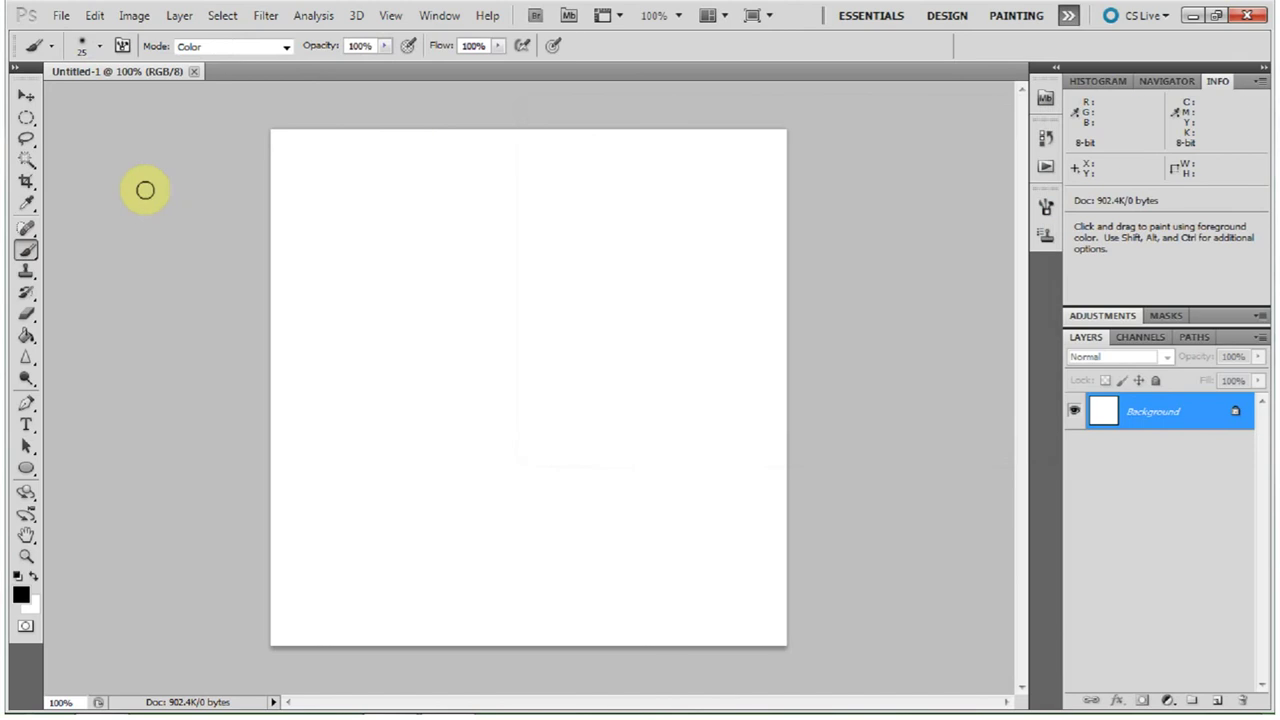
pyautogui.click(99, 50)
pyautogui.click(75, 182)
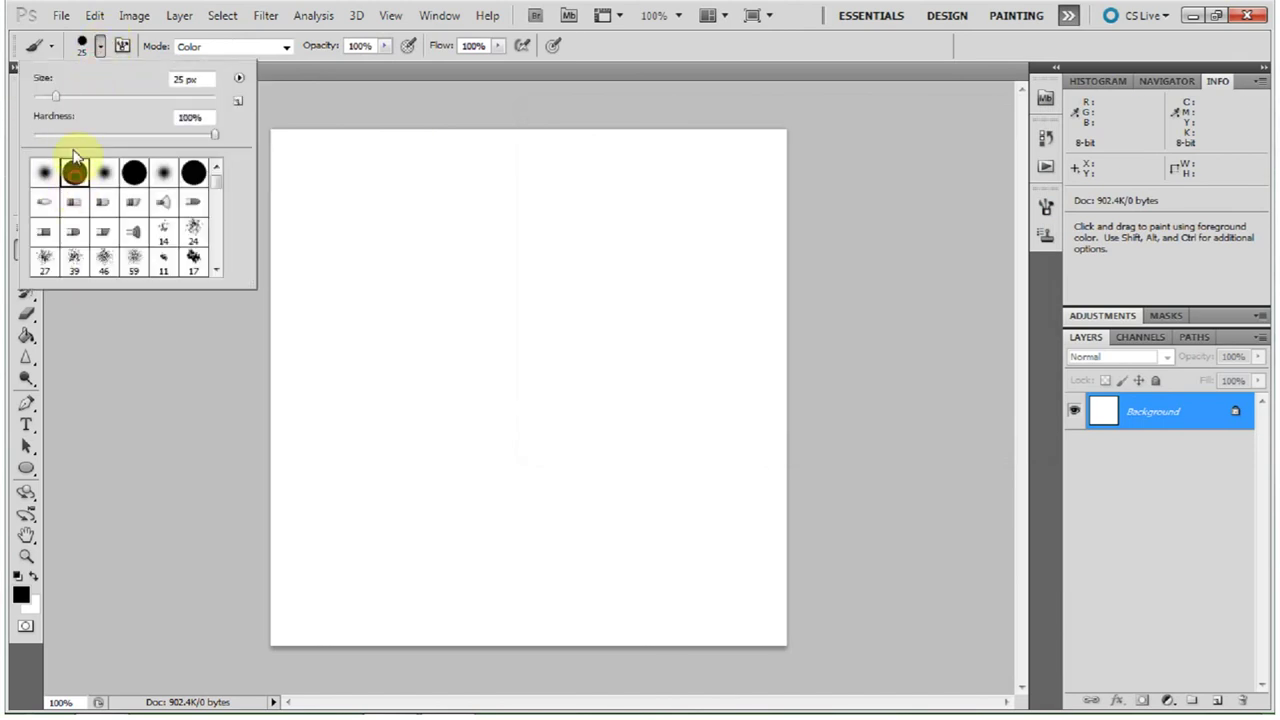
pyautogui.moveTo(55, 96); pyautogui.dragTo(196, 103)
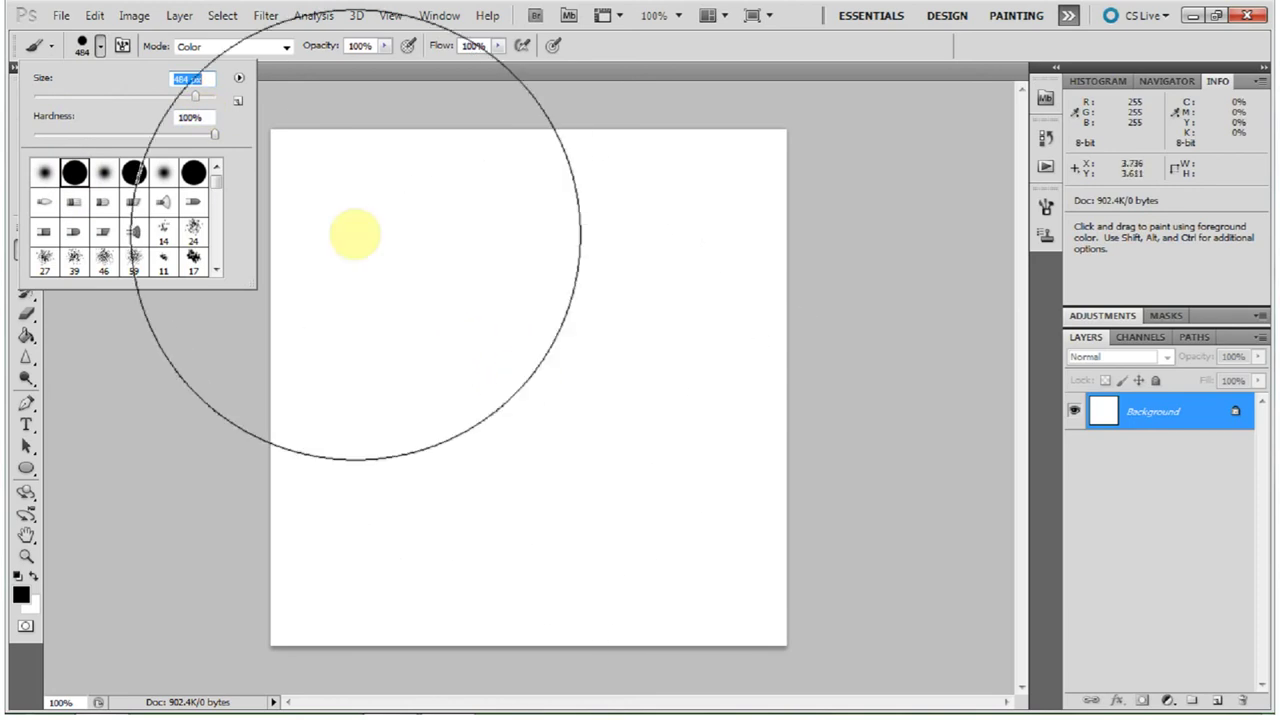
pyautogui.click(279, 46)
# Switch the brush to Normal mode, add Layer 1, and stamp a black circle at canvas centre.
pyautogui.click(279, 46)
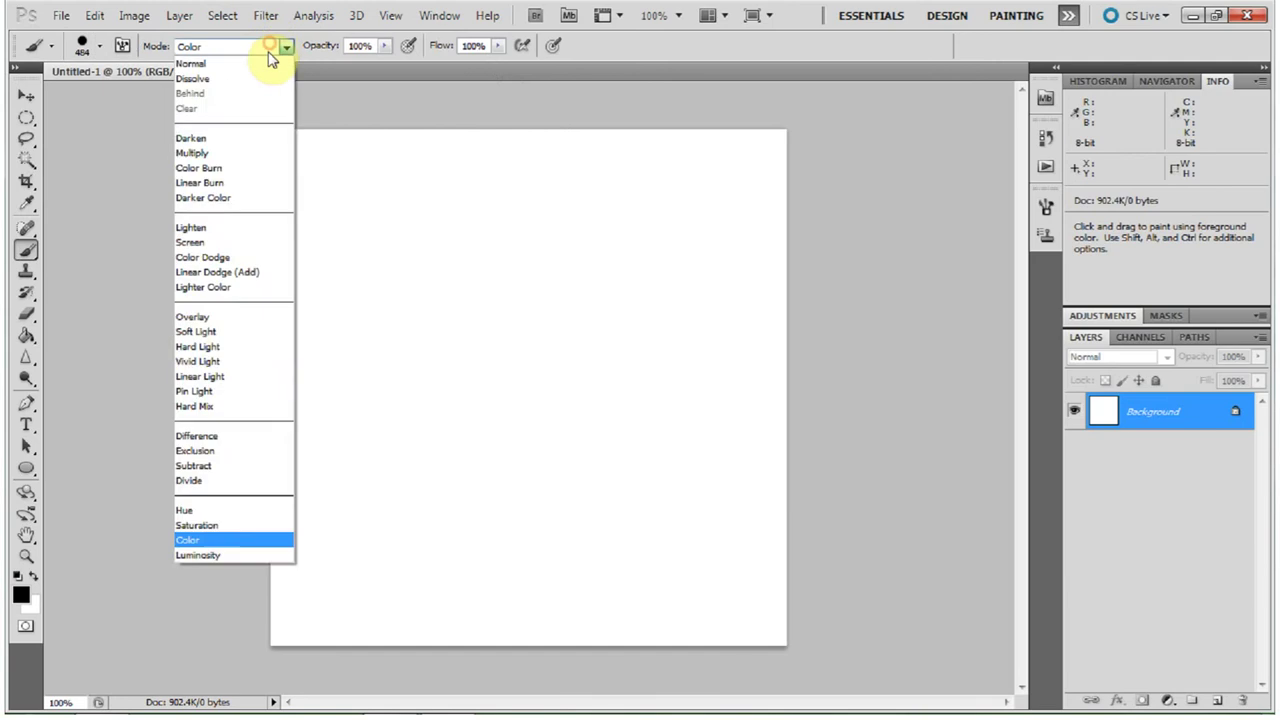
pyautogui.click(263, 60)
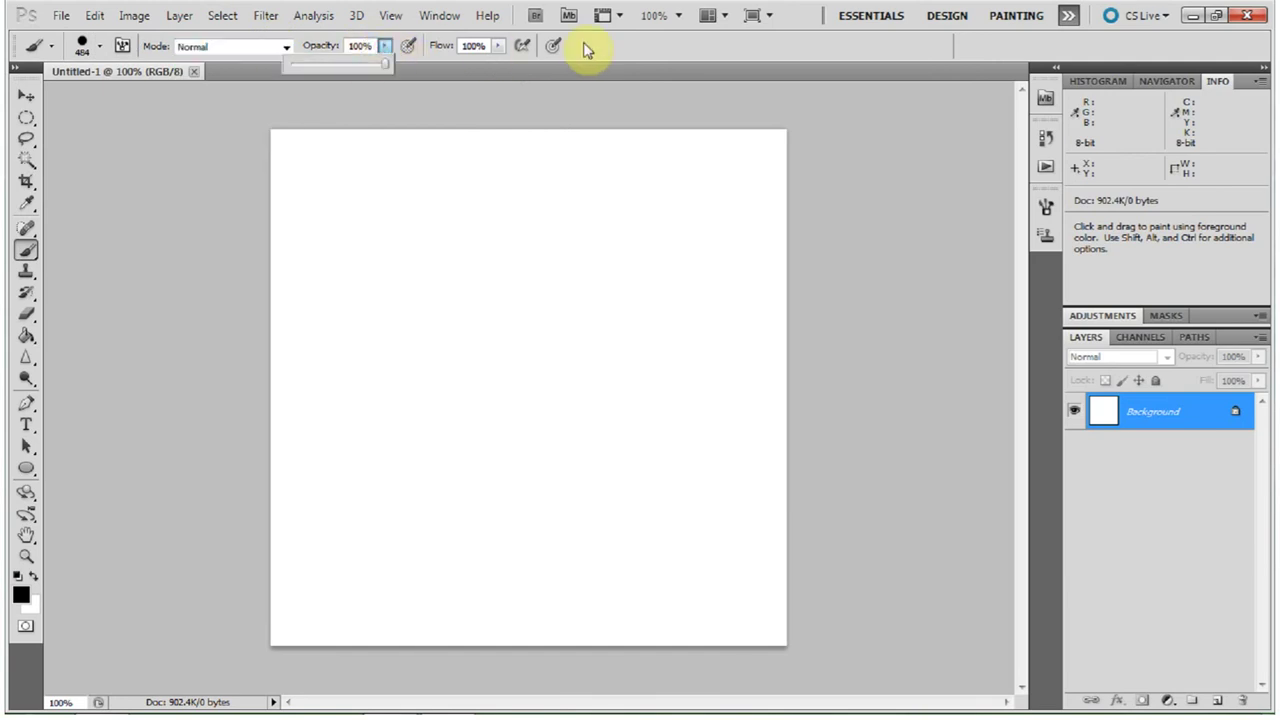
pyautogui.click(1217, 700)
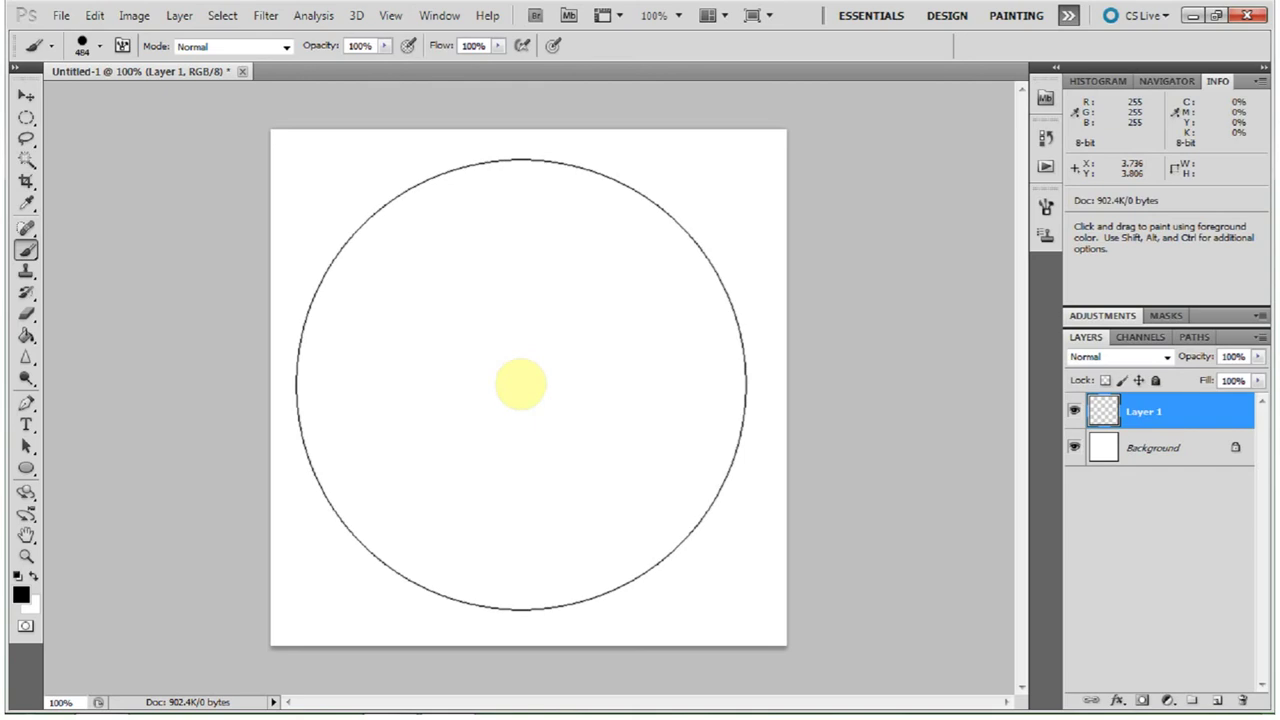
pyautogui.click(521, 370)
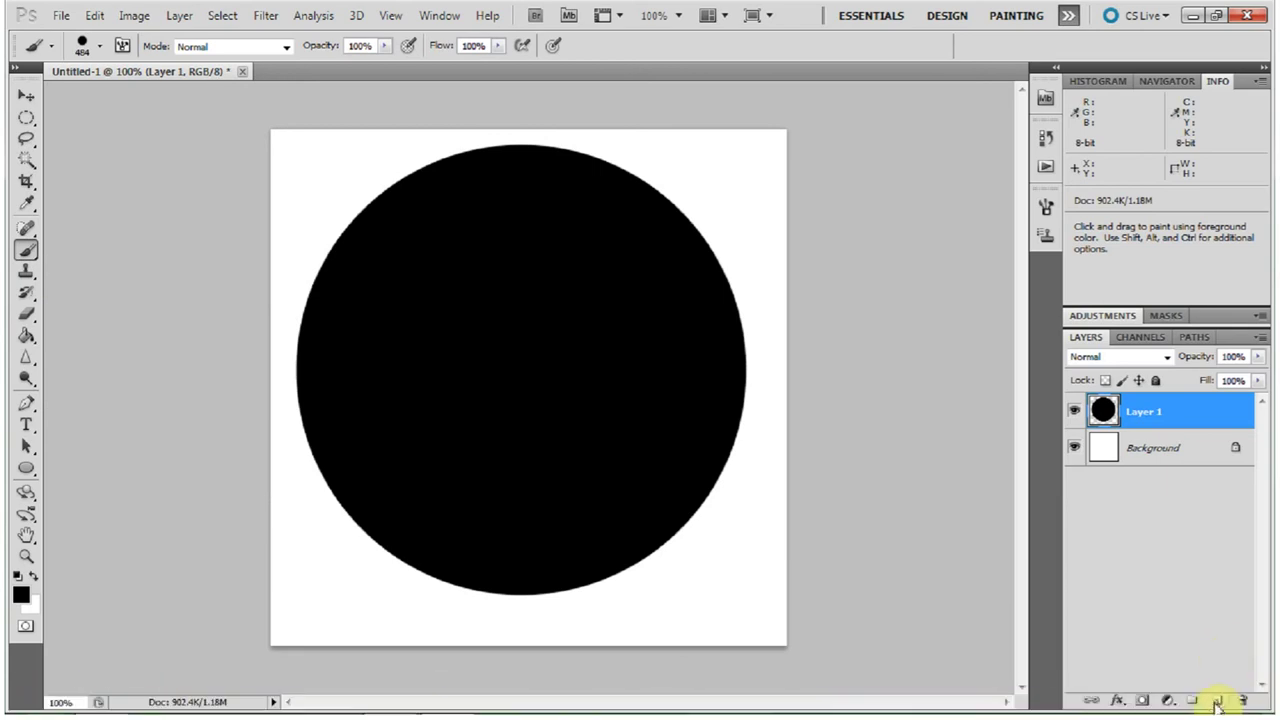
# Add Layer 2 and set the foreground colour to dark brown #250c02.
pyautogui.click(1216, 703)
pyautogui.click(20, 595)
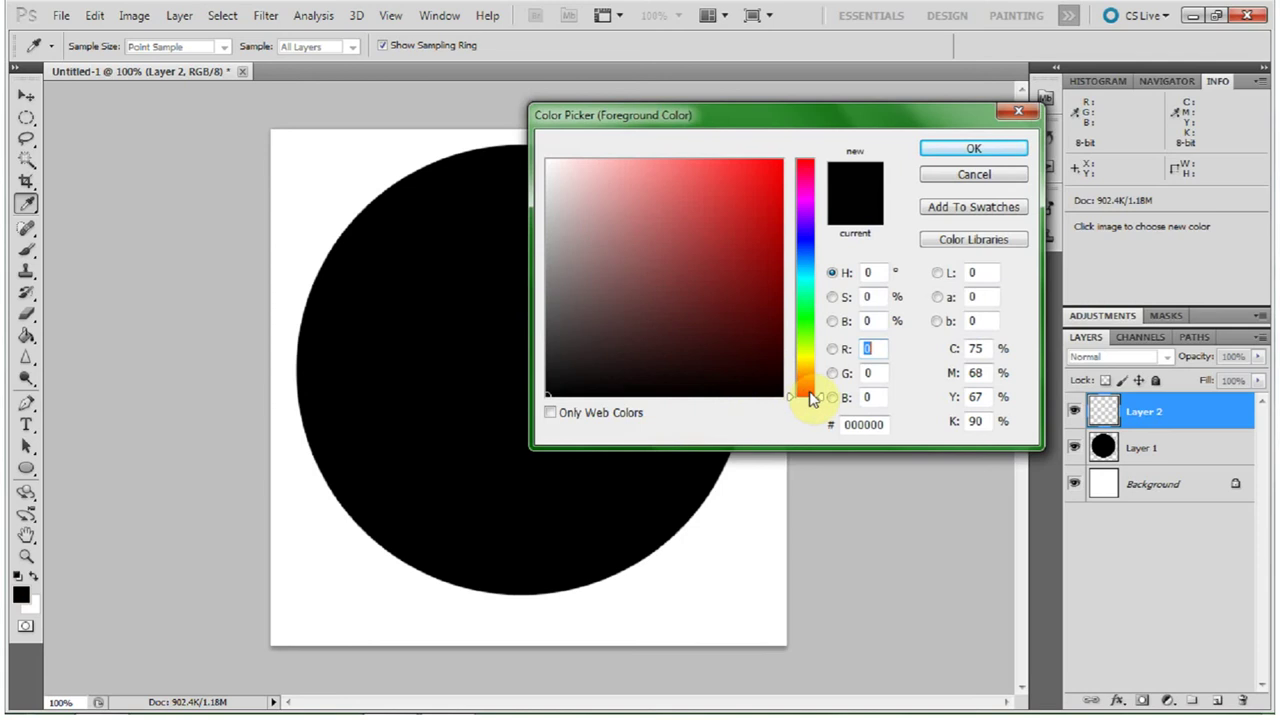
pyautogui.moveTo(819, 394); pyautogui.dragTo(818, 391)
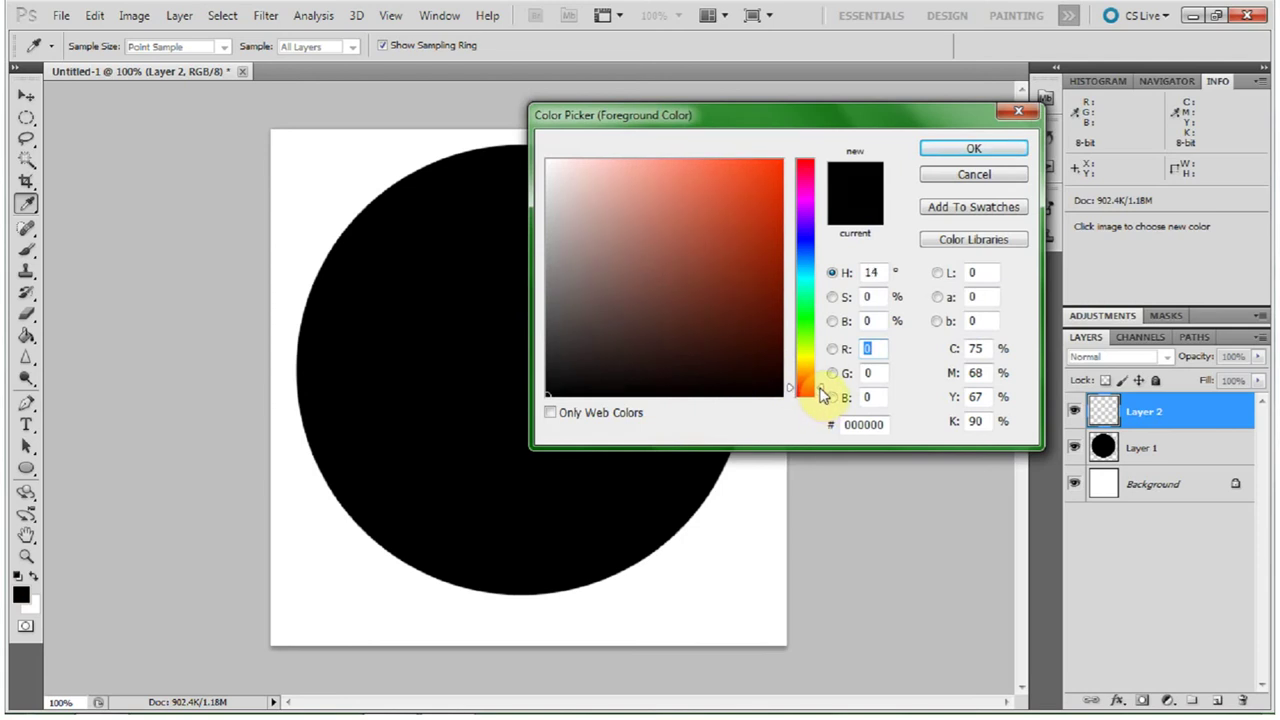
pyautogui.click(769, 362)
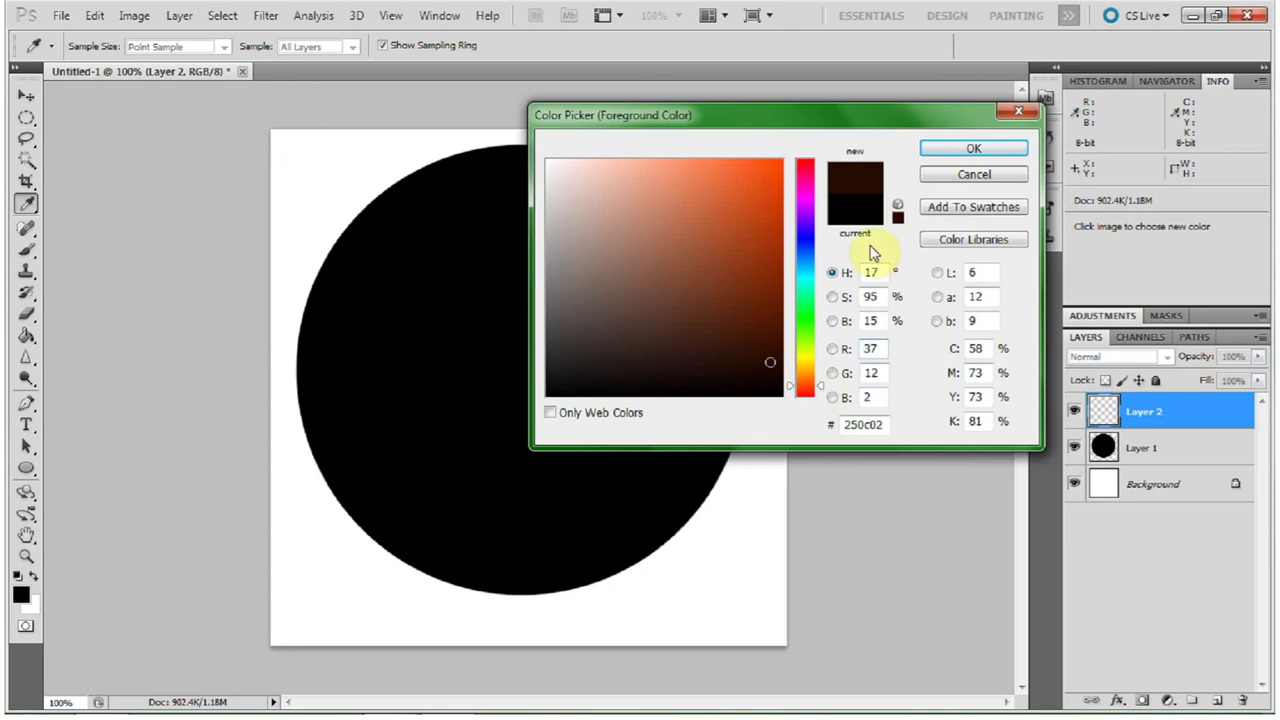
pyautogui.click(955, 150)
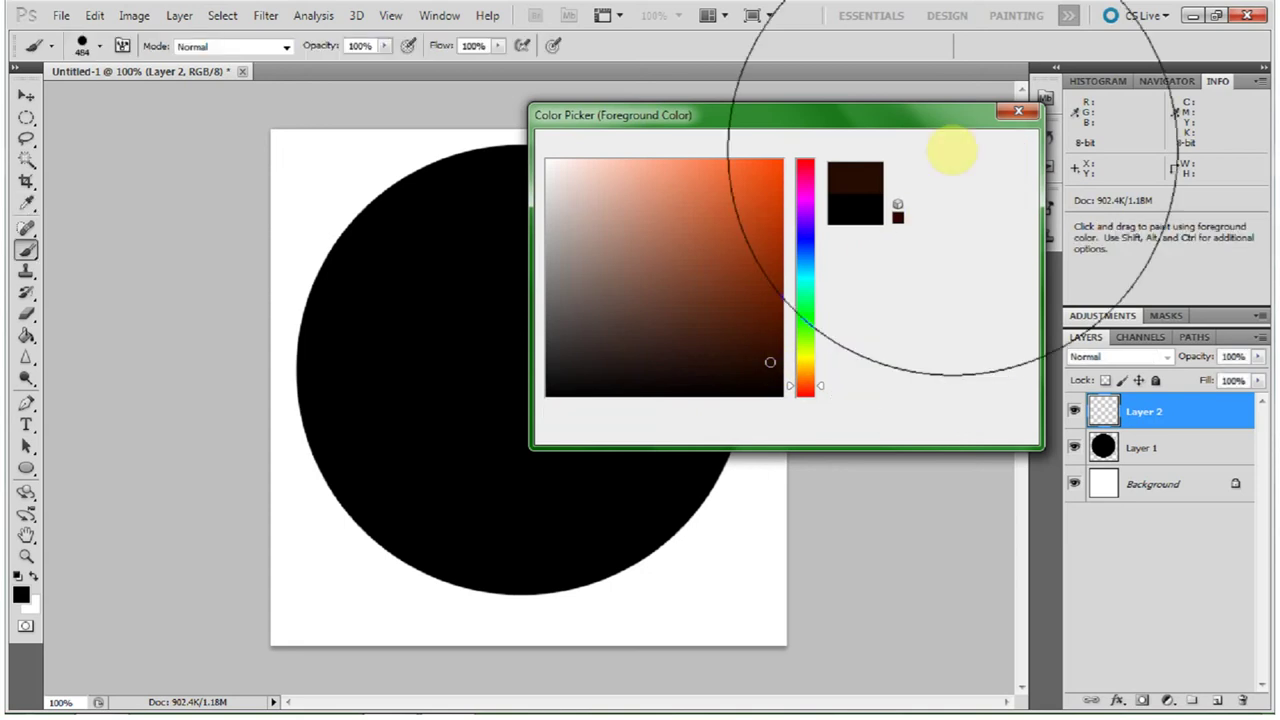
# Choose a soft round 37 px brush and paint a brown streak down the circle.
pyautogui.click(101, 46)
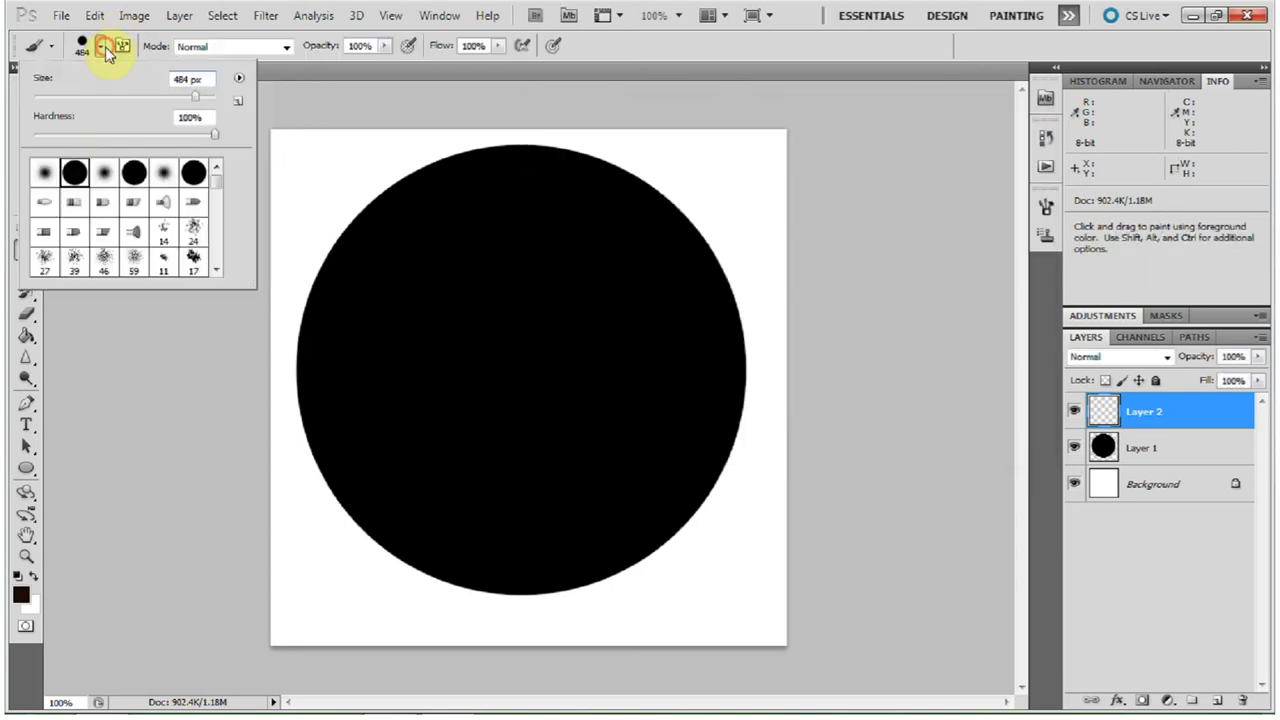
pyautogui.click(44, 174)
pyautogui.click(67, 96)
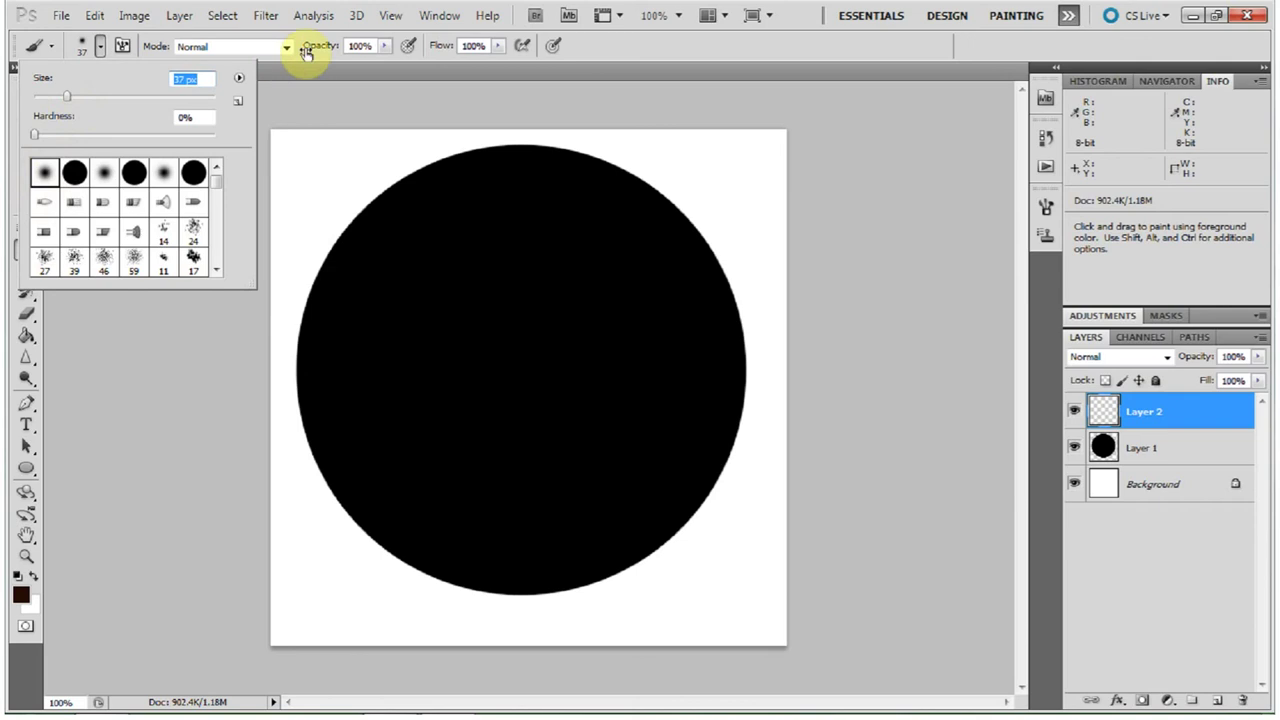
pyautogui.click(595, 45)
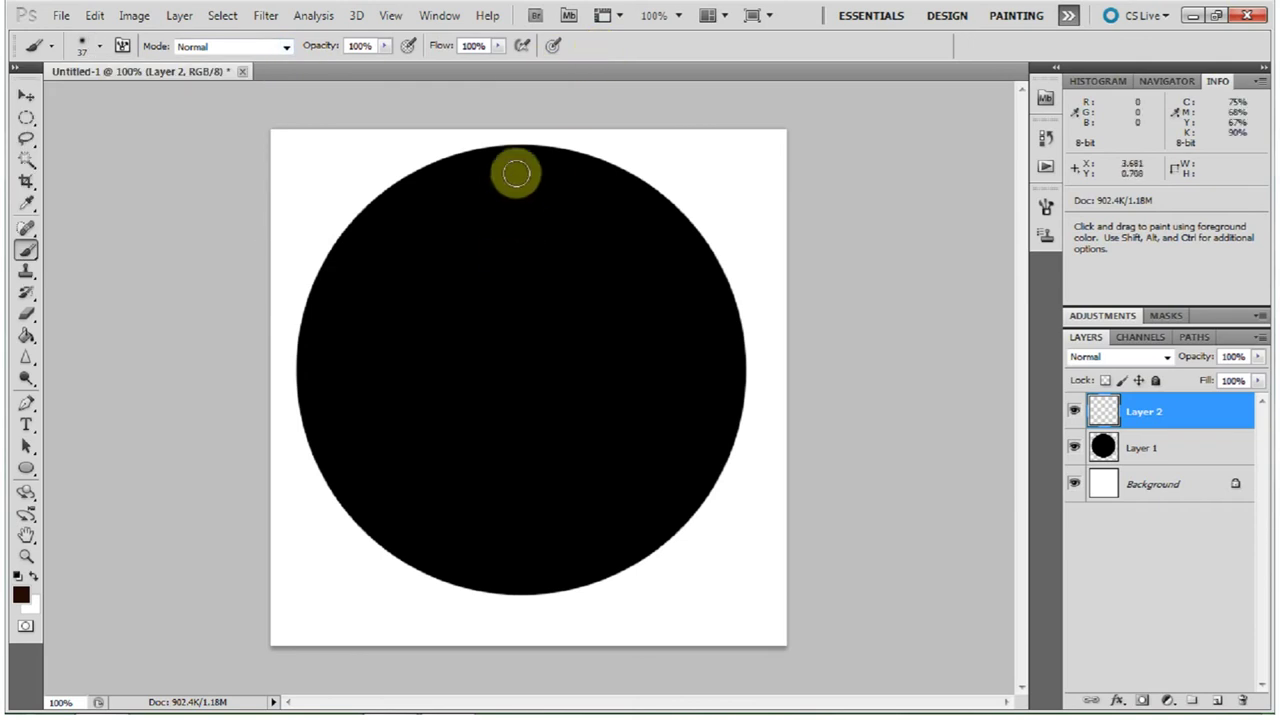
pyautogui.moveTo(513, 162)
pyautogui.mouseDown()
pyautogui.moveTo(500, 454)
pyautogui.moveTo(508, 446)
pyautogui.moveTo(511, 557)
pyautogui.moveTo(528, 407)
pyautogui.moveTo(484, 555)
pyautogui.moveTo(528, 428)
pyautogui.moveTo(445, 540)
pyautogui.moveTo(473, 437)
pyautogui.moveTo(411, 515)
pyautogui.moveTo(392, 503)
pyautogui.moveTo(474, 355)
pyautogui.moveTo(355, 471)
pyautogui.moveTo(425, 345)
pyautogui.moveTo(325, 406)
pyautogui.moveTo(458, 293)
pyautogui.moveTo(414, 301)
pyautogui.moveTo(387, 289)
pyautogui.moveTo(367, 238)
pyautogui.moveTo(421, 279)
pyautogui.moveTo(446, 268)
pyautogui.moveTo(445, 190)
pyautogui.moveTo(468, 347)
pyautogui.moveTo(473, 174)
pyautogui.moveTo(498, 343)
pyautogui.moveTo(533, 209)
pyautogui.moveTo(516, 363)
pyautogui.moveTo(561, 177)
pyautogui.moveTo(507, 378)
pyautogui.moveTo(573, 206)
pyautogui.moveTo(510, 396)
pyautogui.moveTo(614, 190)
pyautogui.moveTo(516, 419)
pyautogui.moveTo(634, 216)
pyautogui.moveTo(546, 380)
pyautogui.moveTo(611, 286)
pyautogui.moveTo(663, 243)
pyautogui.moveTo(555, 416)
pyautogui.moveTo(643, 291)
pyautogui.moveTo(680, 271)
pyautogui.moveTo(629, 314)
pyautogui.moveTo(709, 317)
pyautogui.moveTo(657, 337)
pyautogui.moveTo(711, 363)
pyautogui.moveTo(560, 370)
pyautogui.moveTo(554, 540)
pyautogui.moveTo(512, 535)
pyautogui.moveTo(543, 423)
pyautogui.moveTo(594, 491)
pyautogui.moveTo(571, 431)
pyautogui.moveTo(671, 503)
pyautogui.moveTo(606, 423)
pyautogui.moveTo(700, 449)
pyautogui.moveTo(651, 410)
pyautogui.moveTo(694, 417)
pyautogui.moveTo(683, 389)
pyautogui.moveTo(519, 350)
pyautogui.mouseUp()
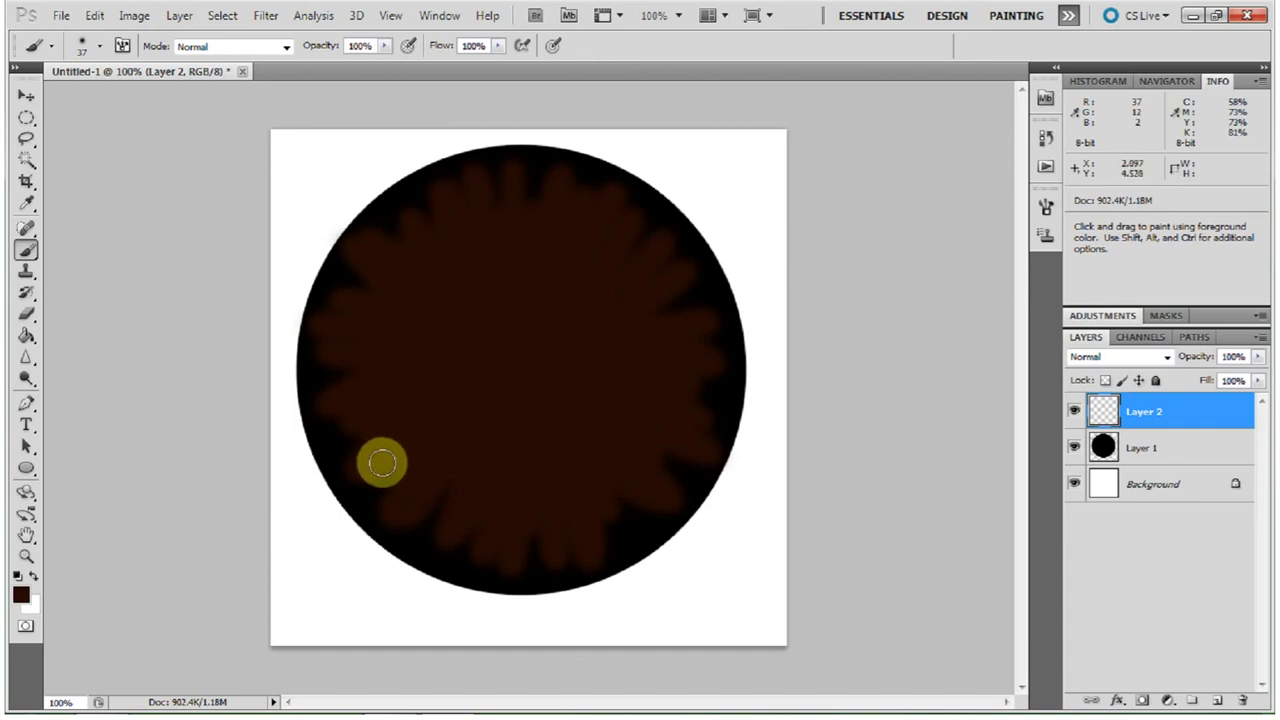
# Add a final dark-brown dab to finish the iris base on Layer 2.
pyautogui.click(471, 435)
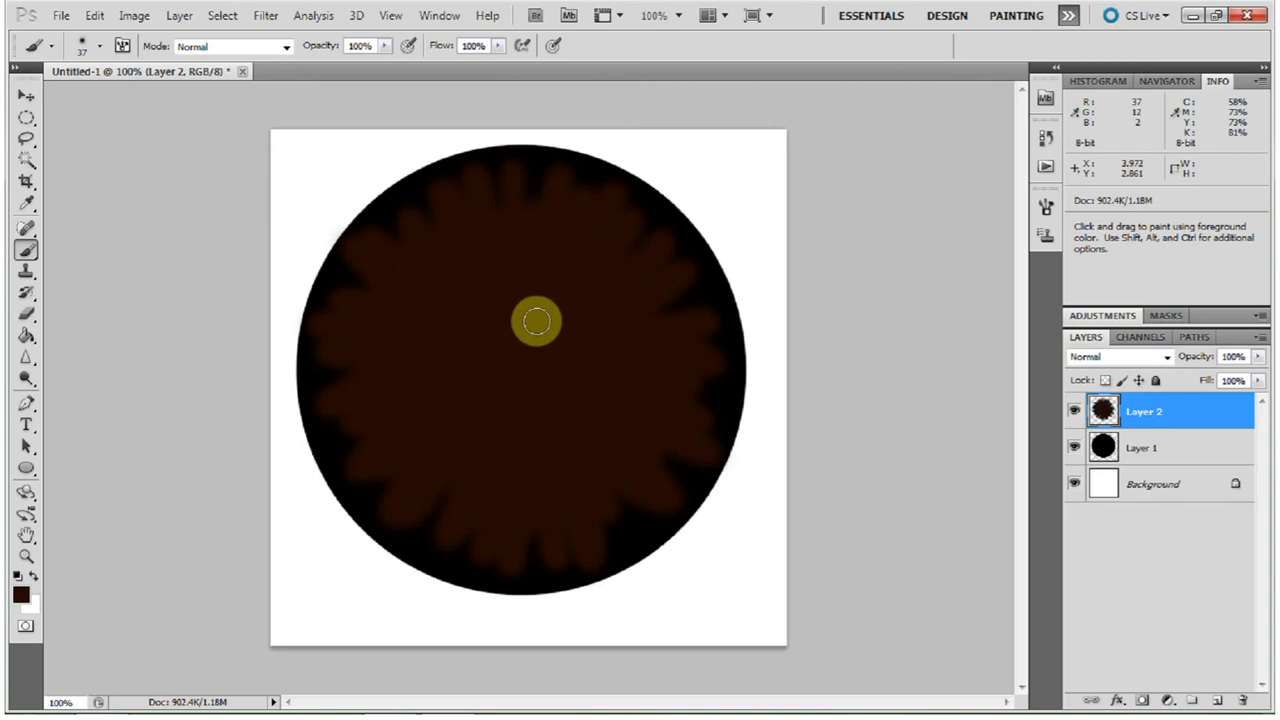
# On a new Layer 3, paint lighter brown #391304 streaks with a 32 px brush around the iris.
pyautogui.click(1217, 700)
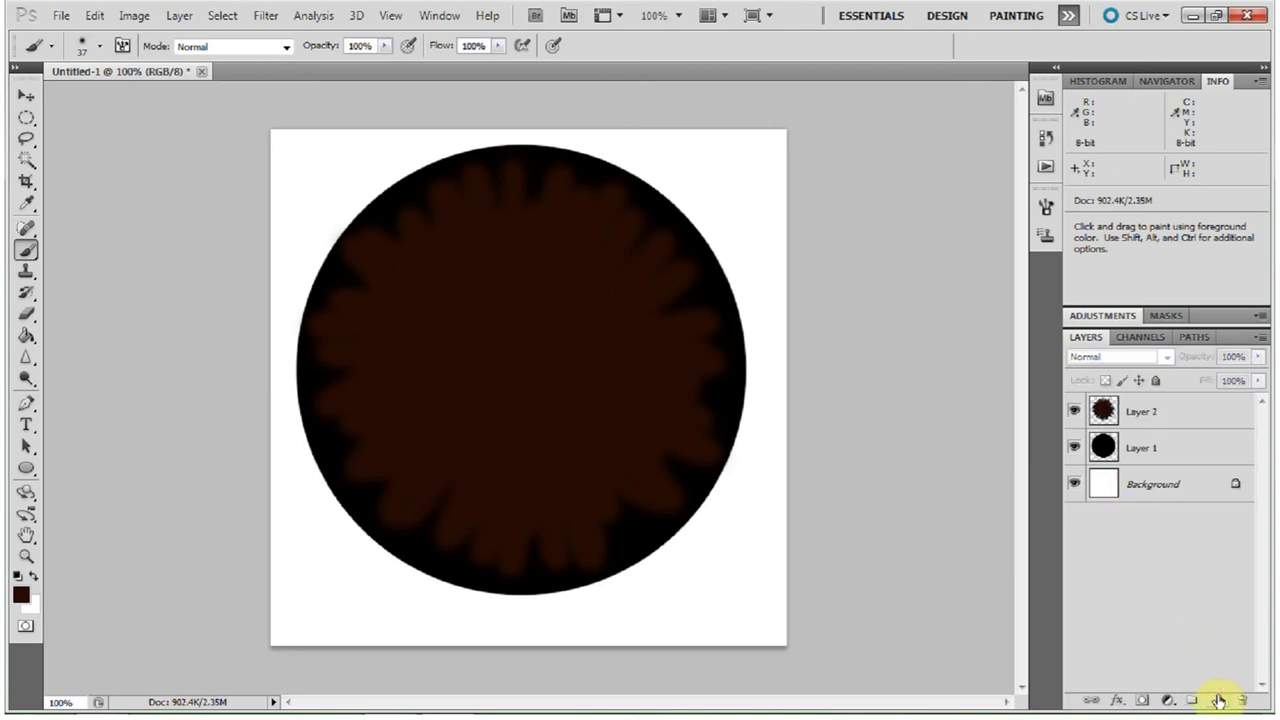
pyautogui.click(20, 594)
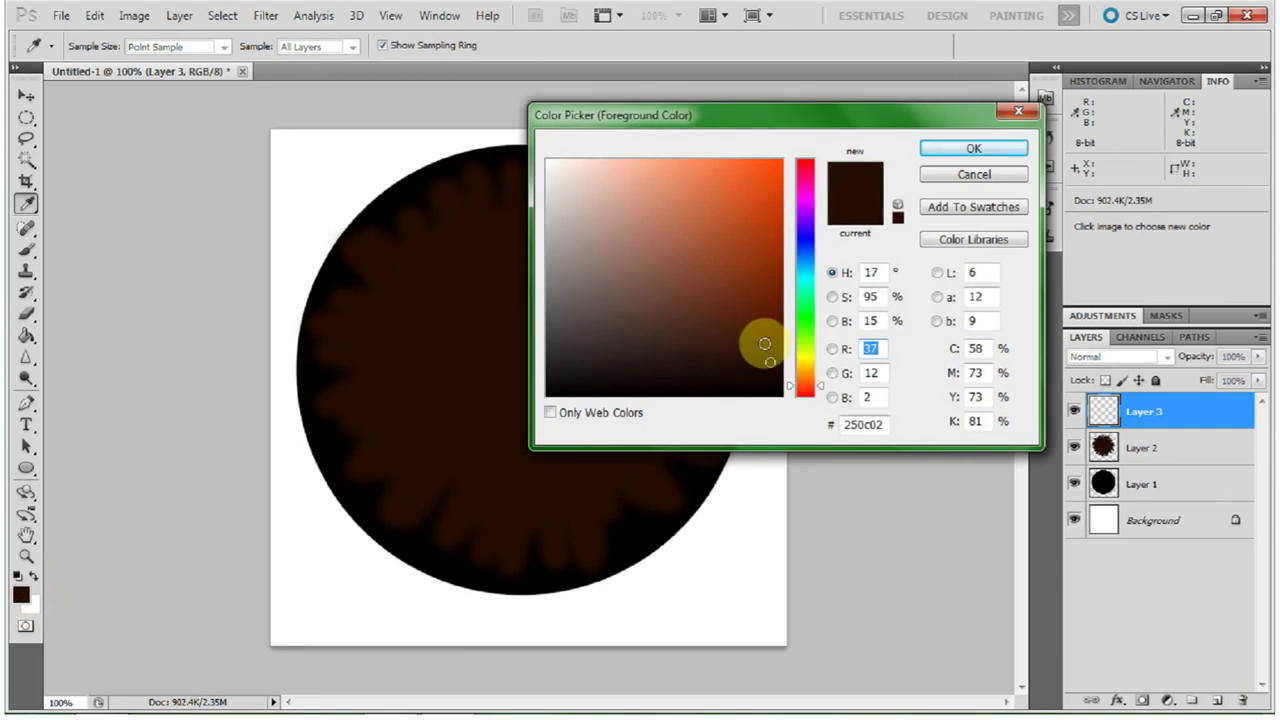
pyautogui.click(766, 342)
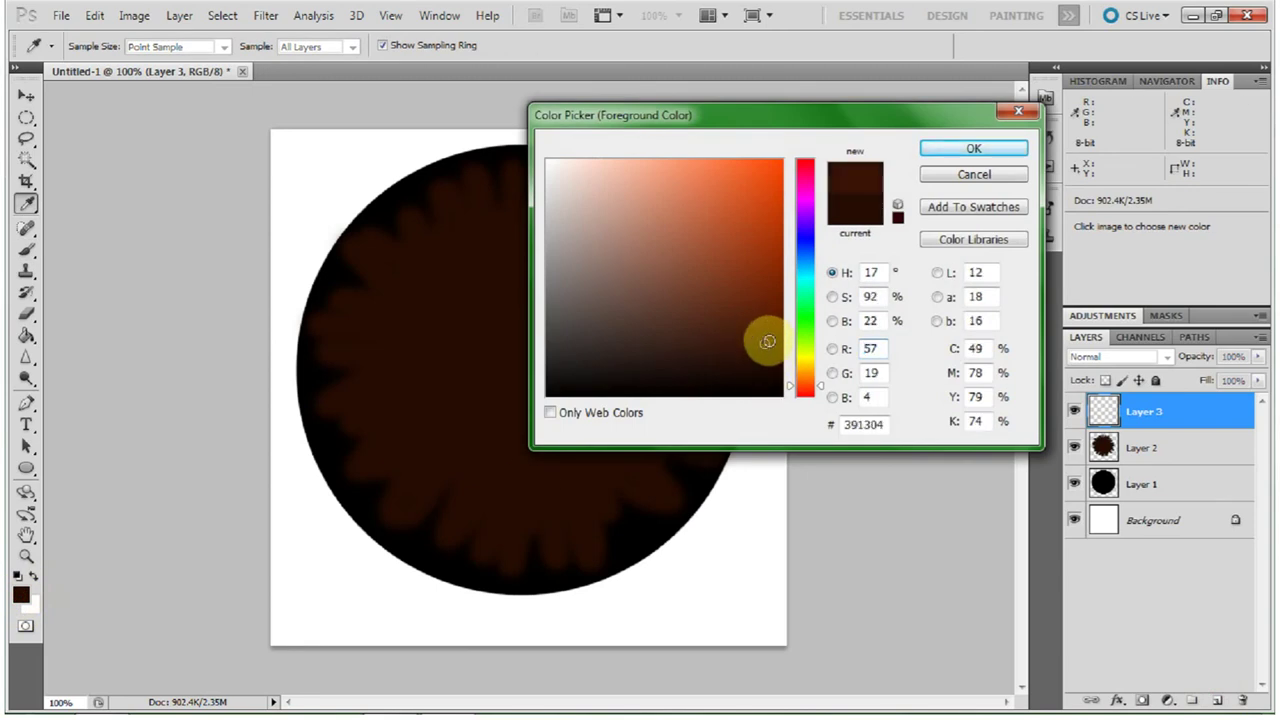
pyautogui.click(1012, 148)
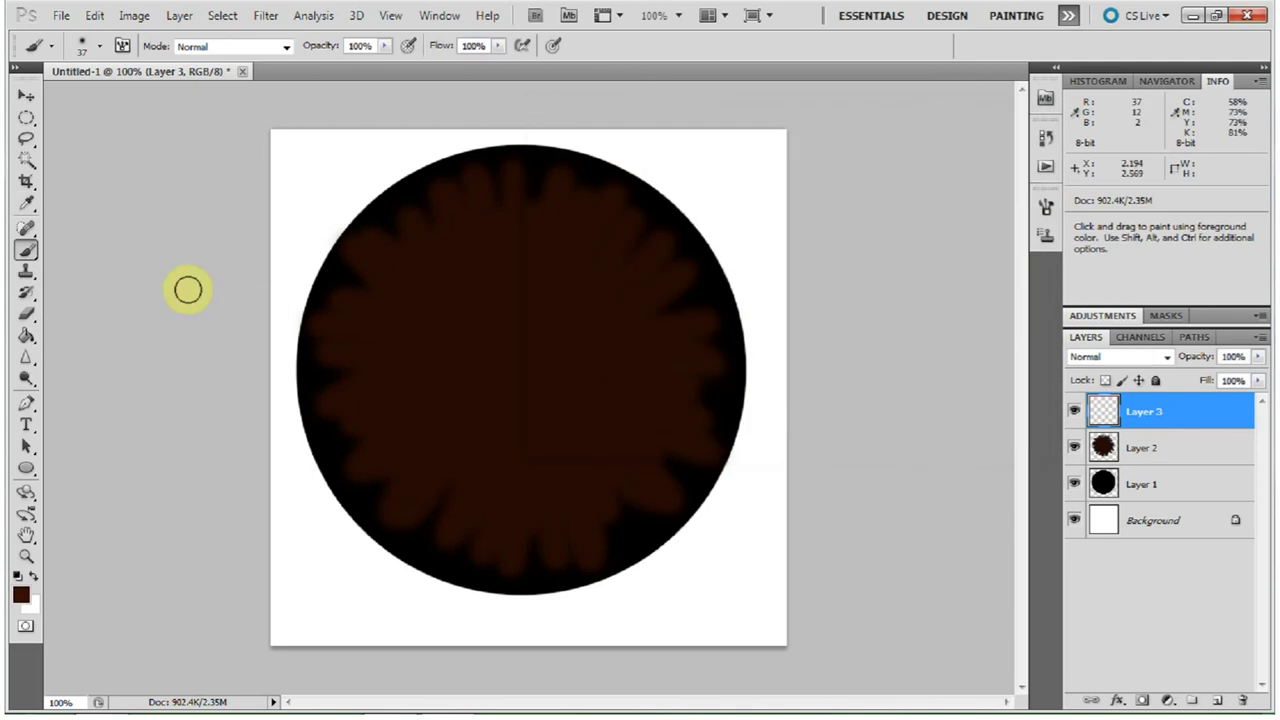
pyautogui.click(100, 46)
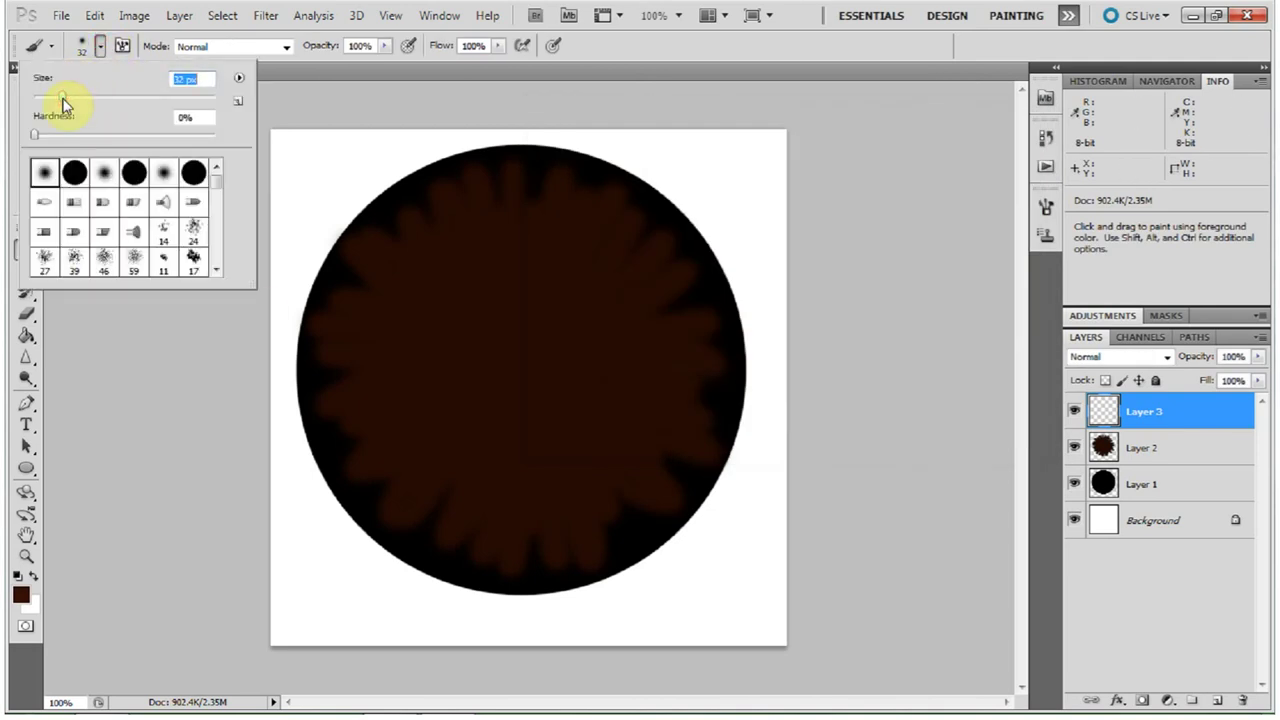
pyautogui.click(629, 77)
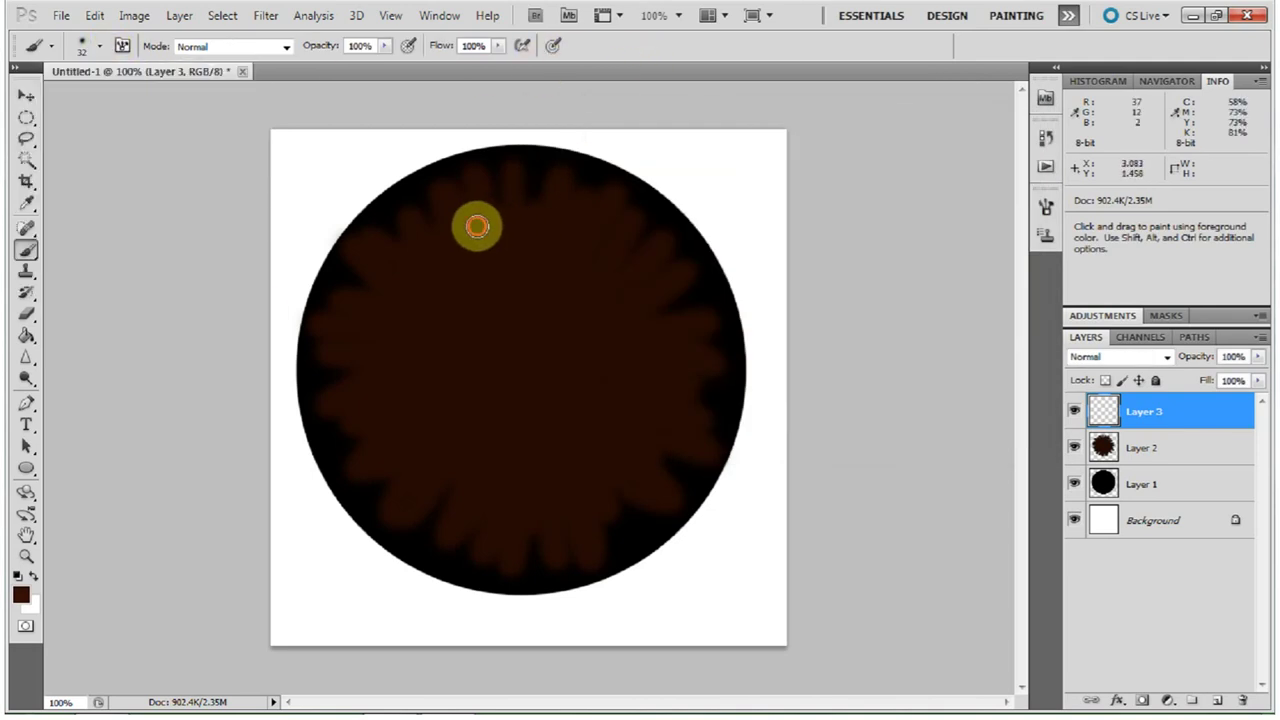
pyautogui.moveTo(475, 224)
pyautogui.mouseDown()
pyautogui.moveTo(484, 376)
pyautogui.moveTo(516, 527)
pyautogui.moveTo(529, 409)
pyautogui.mouseUp()
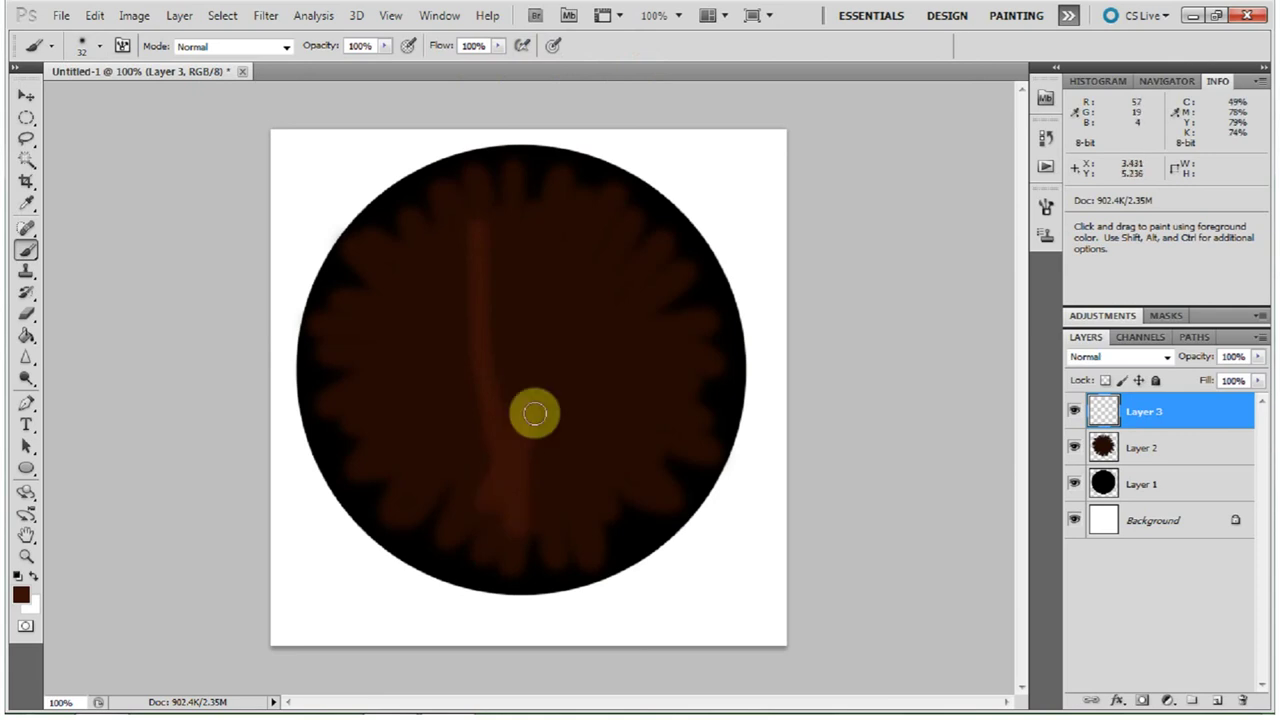
pyautogui.moveTo(448, 468)
pyautogui.mouseDown()
pyautogui.moveTo(520, 357)
pyautogui.moveTo(410, 440)
pyautogui.moveTo(503, 358)
pyautogui.moveTo(395, 429)
pyautogui.moveTo(486, 338)
pyautogui.moveTo(388, 389)
pyautogui.moveTo(469, 346)
pyautogui.moveTo(387, 338)
pyautogui.moveTo(456, 342)
pyautogui.moveTo(367, 318)
pyautogui.moveTo(463, 345)
pyautogui.moveTo(427, 302)
pyautogui.moveTo(439, 266)
pyautogui.moveTo(461, 311)
pyautogui.moveTo(463, 264)
pyautogui.moveTo(505, 283)
pyautogui.moveTo(495, 357)
pyautogui.moveTo(554, 218)
pyautogui.moveTo(500, 372)
pyautogui.moveTo(575, 245)
pyautogui.moveTo(526, 351)
pyautogui.moveTo(591, 264)
pyautogui.moveTo(488, 420)
pyautogui.moveTo(629, 288)
pyautogui.moveTo(536, 361)
pyautogui.moveTo(603, 305)
pyautogui.moveTo(589, 295)
pyautogui.moveTo(550, 360)
pyautogui.moveTo(607, 352)
pyautogui.moveTo(583, 332)
pyautogui.moveTo(666, 349)
pyautogui.moveTo(570, 353)
pyautogui.moveTo(610, 425)
pyautogui.moveTo(575, 401)
pyautogui.moveTo(552, 470)
pyautogui.moveTo(529, 464)
pyautogui.moveTo(542, 416)
pyautogui.moveTo(569, 490)
pyautogui.moveTo(554, 386)
pyautogui.moveTo(606, 504)
pyautogui.moveTo(589, 349)
pyautogui.moveTo(590, 422)
pyautogui.moveTo(574, 347)
pyautogui.moveTo(576, 373)
pyautogui.moveTo(674, 470)
pyautogui.moveTo(563, 345)
pyautogui.moveTo(628, 478)
pyautogui.moveTo(578, 389)
pyautogui.moveTo(522, 336)
pyautogui.moveTo(462, 434)
pyautogui.moveTo(511, 314)
pyautogui.moveTo(459, 314)
pyautogui.moveTo(542, 318)
pyautogui.moveTo(596, 386)
pyautogui.mouseUp()
# On a new Layer 4, brush reddish-brown #491805 strokes across the iris centre.
pyautogui.click(1219, 699)
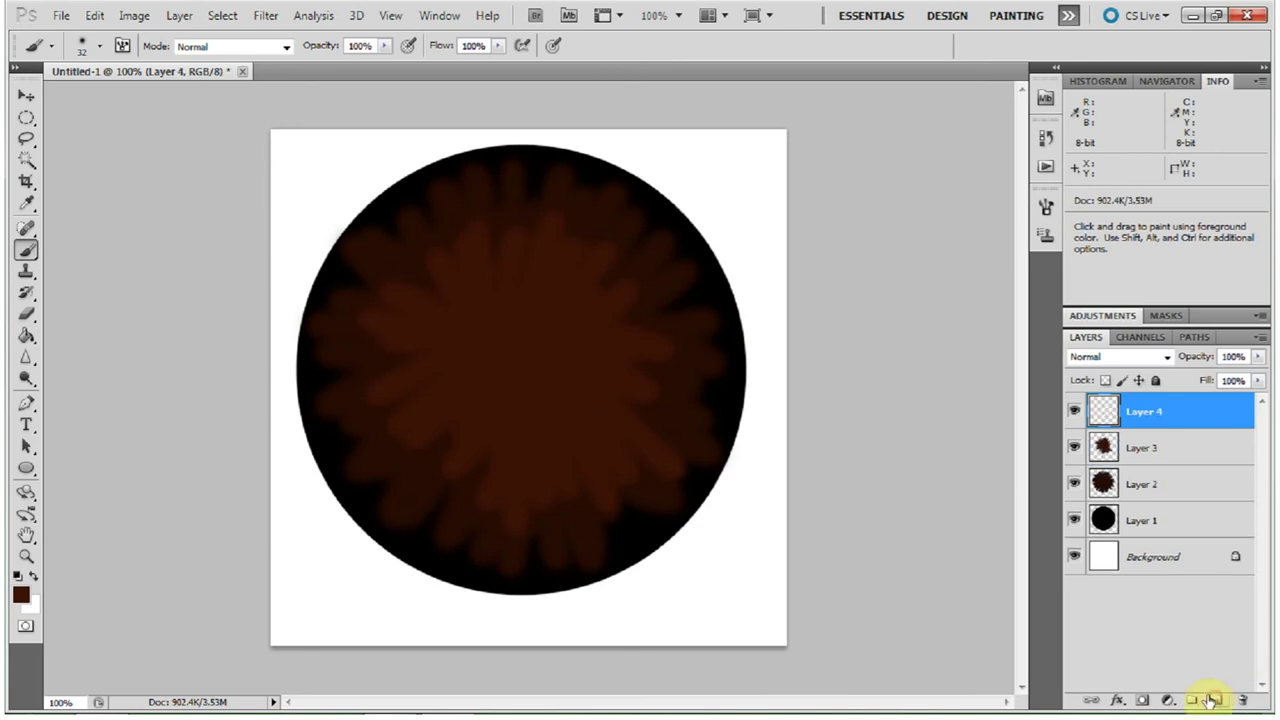
pyautogui.click(21, 598)
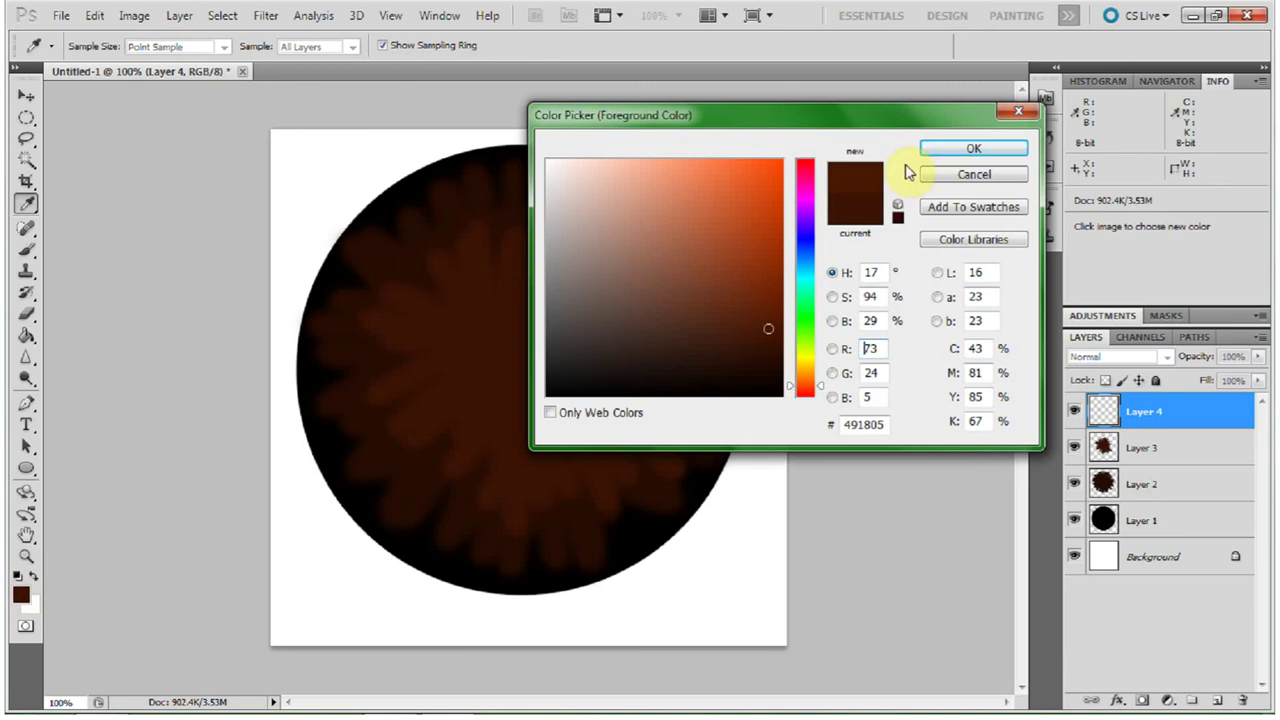
pyautogui.click(945, 148)
pyautogui.press('b')
pyautogui.moveTo(440, 398)
pyautogui.mouseDown()
pyautogui.moveTo(520, 323)
pyautogui.moveTo(460, 343)
pyautogui.moveTo(517, 429)
pyautogui.moveTo(543, 391)
pyautogui.moveTo(578, 429)
pyautogui.moveTo(551, 366)
pyautogui.moveTo(580, 371)
pyautogui.moveTo(589, 334)
pyautogui.moveTo(575, 311)
pyautogui.mouseUp()
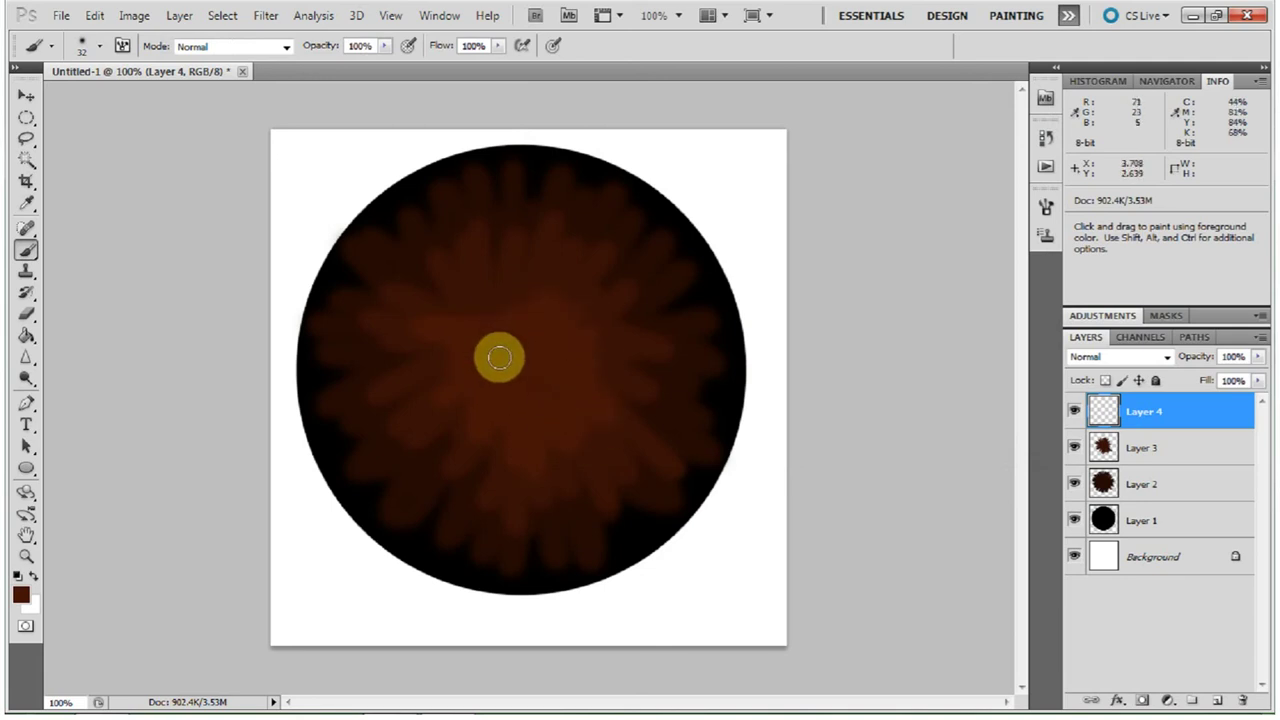
# Add Layer 5, reset to default black, and pick a hard round 139 px brush.
pyautogui.click(1220, 698)
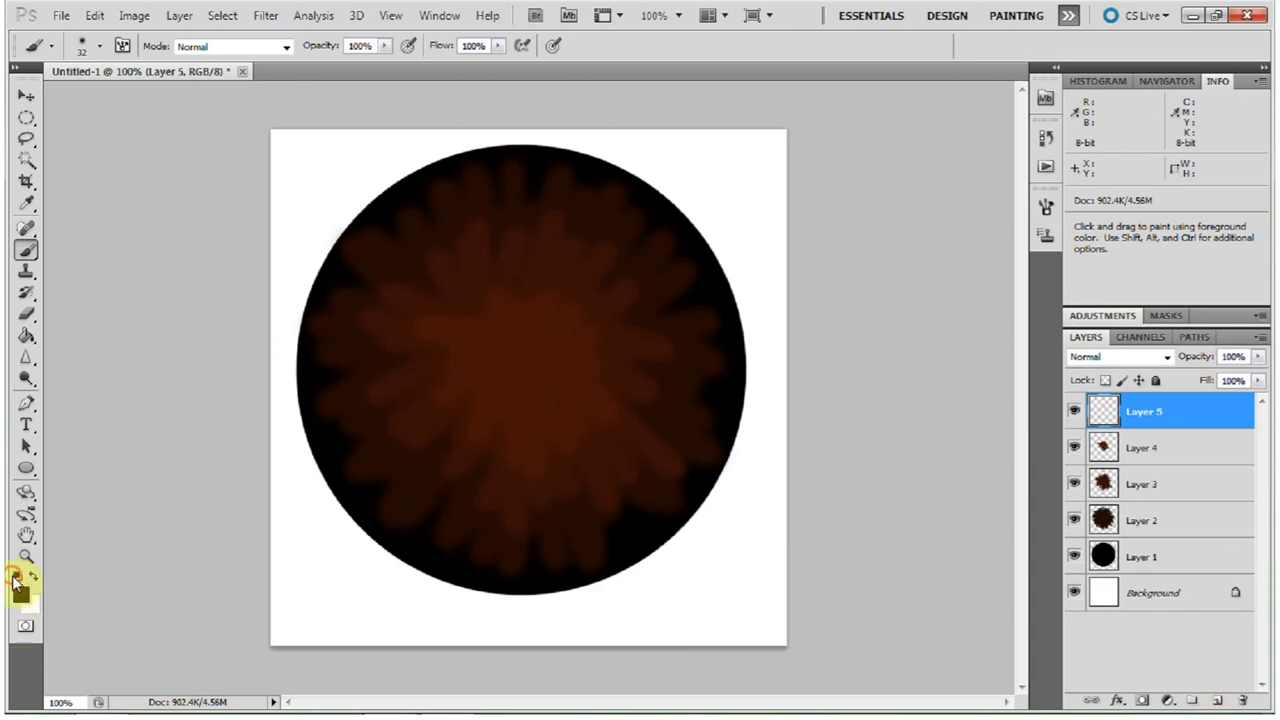
pyautogui.press('d')
pyautogui.click(99, 46)
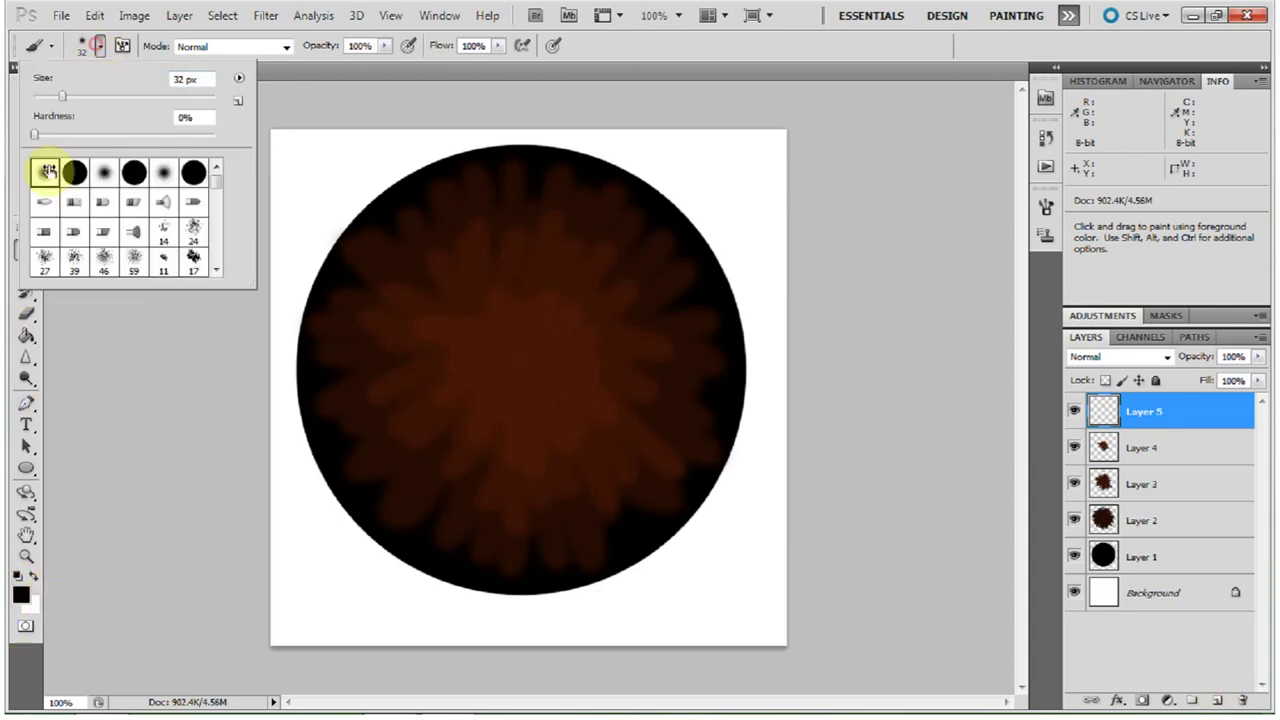
pyautogui.click(76, 176)
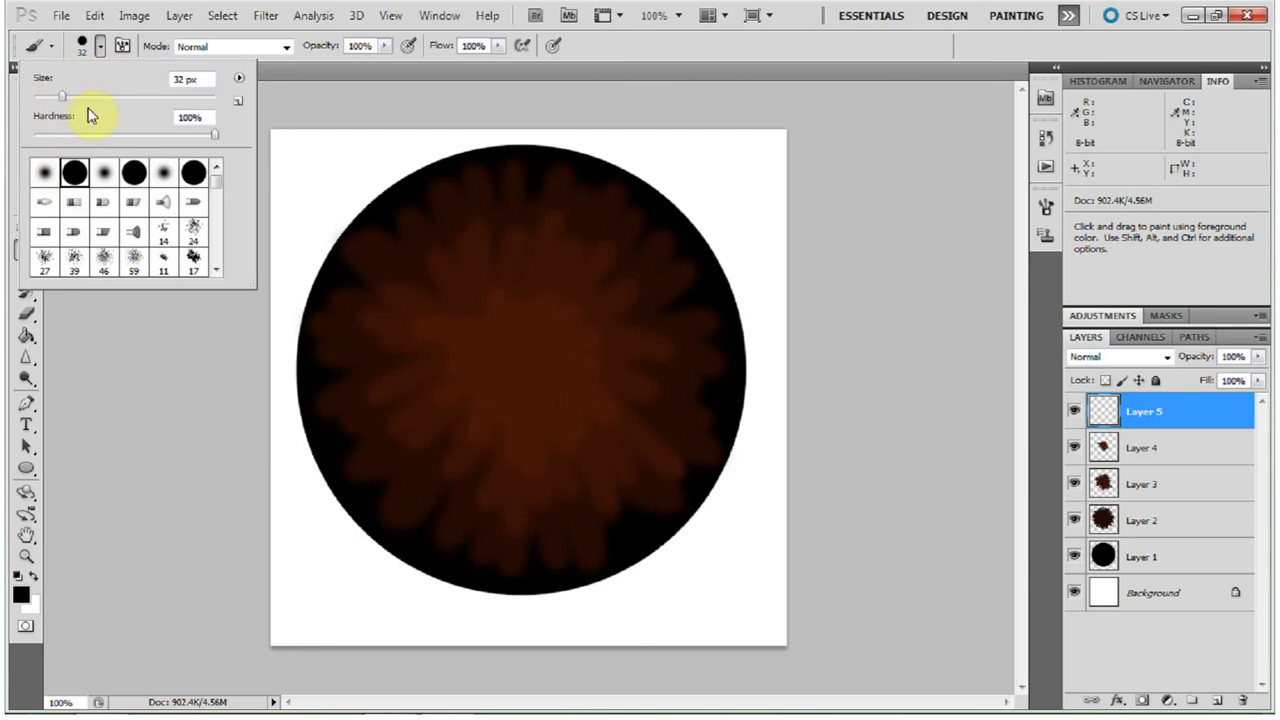
pyautogui.click(134, 100)
pyautogui.moveTo(144, 101); pyautogui.dragTo(140, 98)
pyautogui.moveTo(141, 97); pyautogui.dragTo(144, 95)
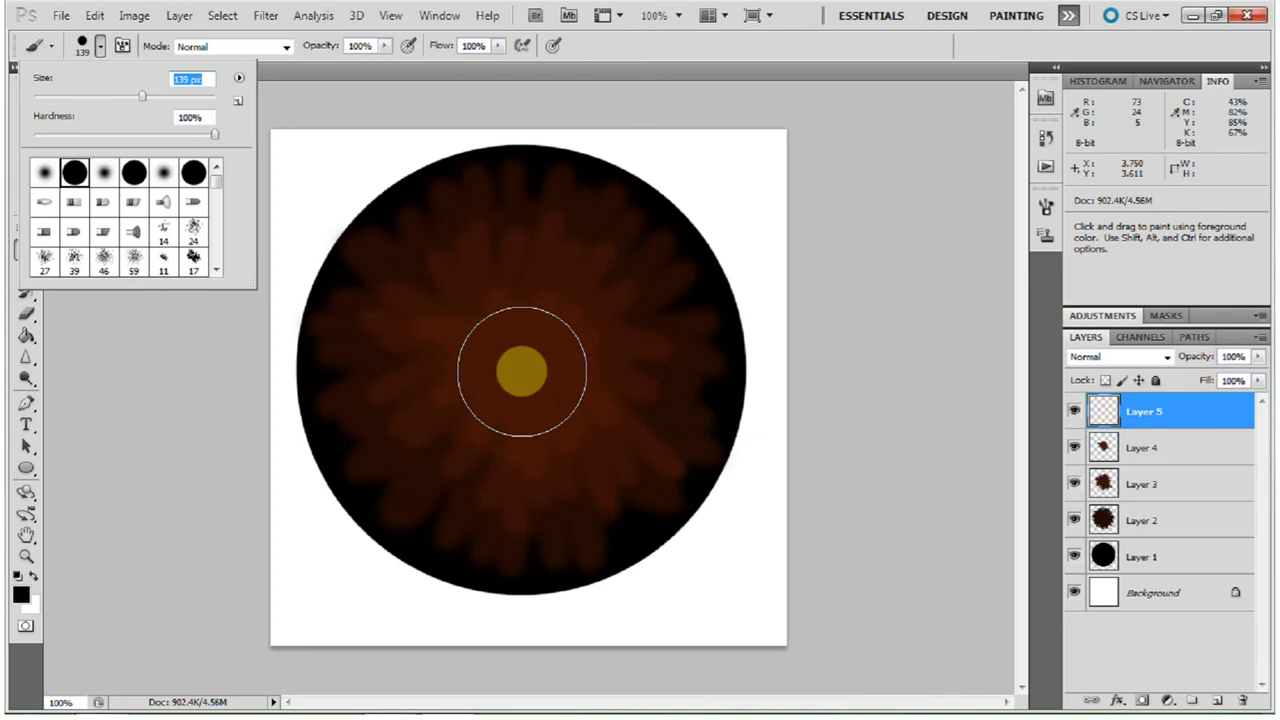
pyautogui.click(651, 47)
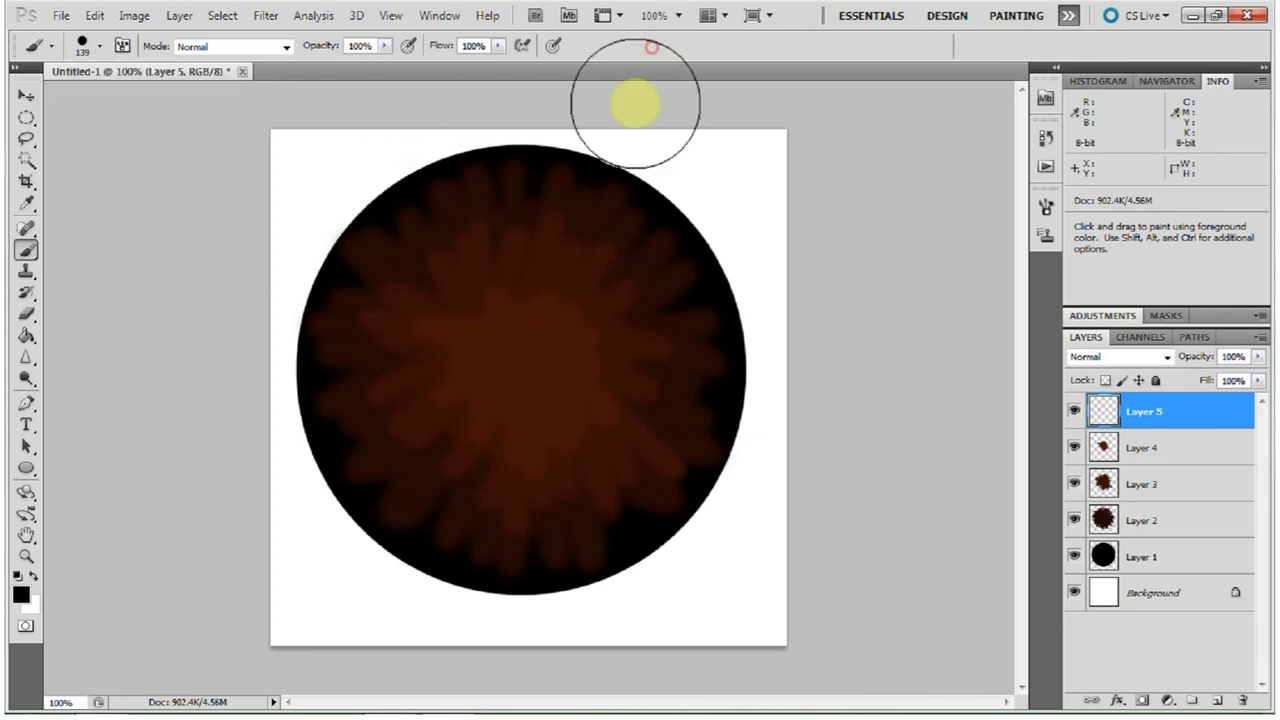
# Stamp a black pupil at the iris centre and nudge it slightly left with the Move tool.
pyautogui.click(523, 373)
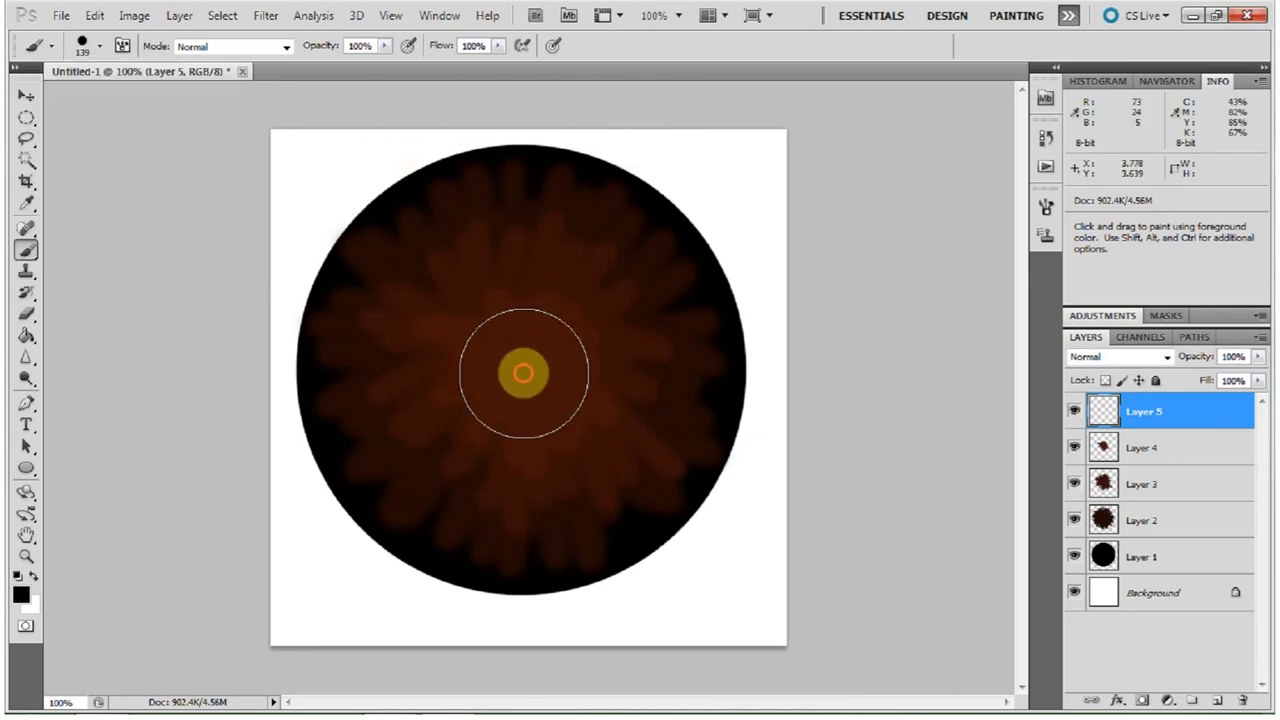
pyautogui.click(27, 95)
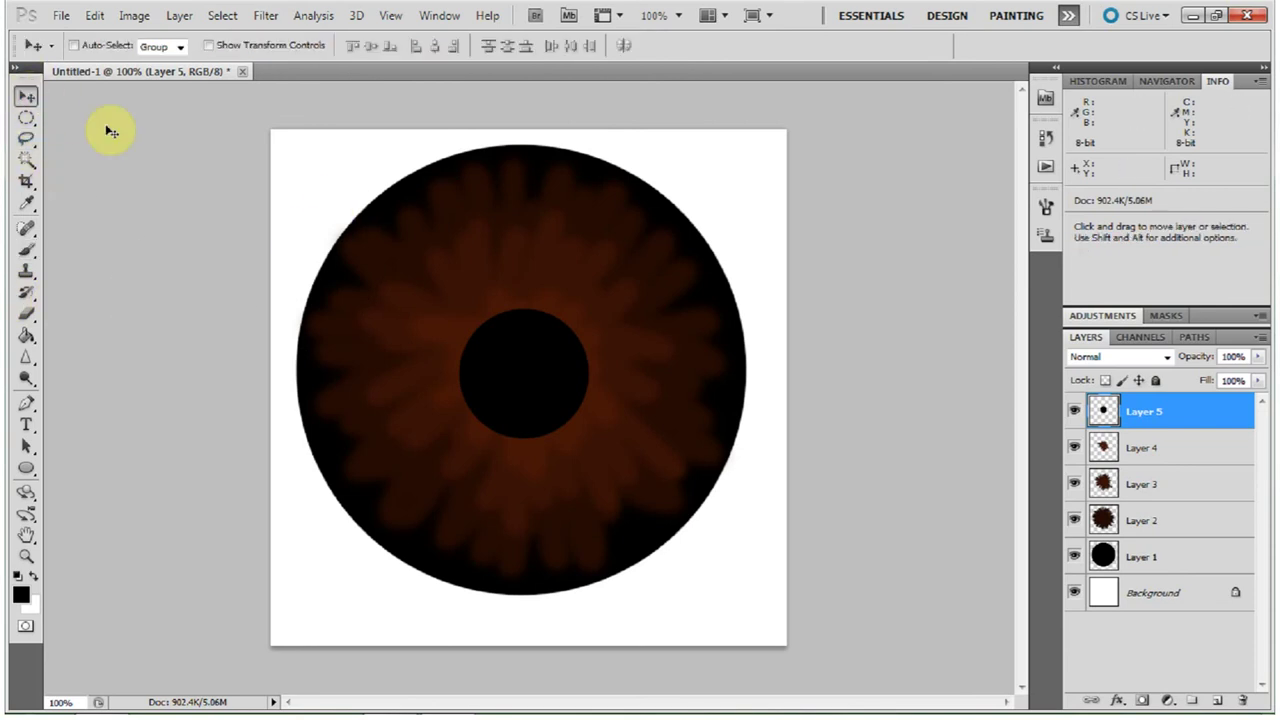
pyautogui.press('Left')
pyautogui.press('Left')
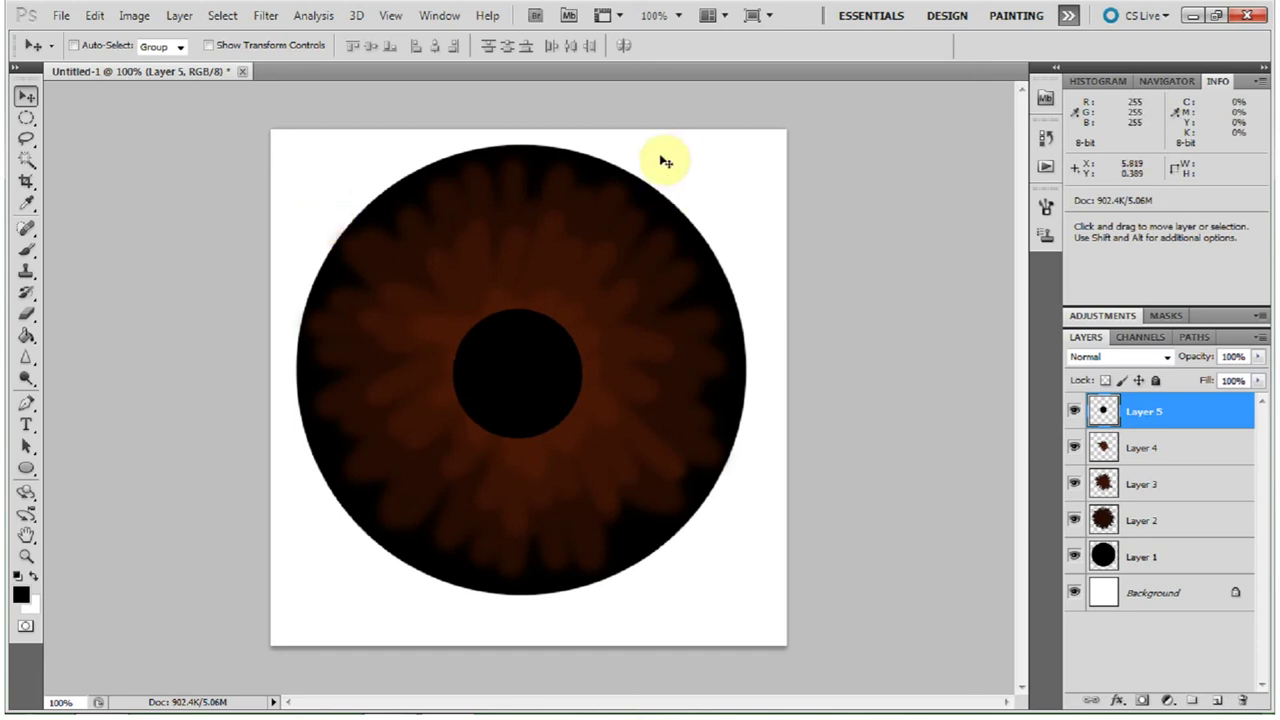
pyautogui.click(26, 255)
pyautogui.click(100, 46)
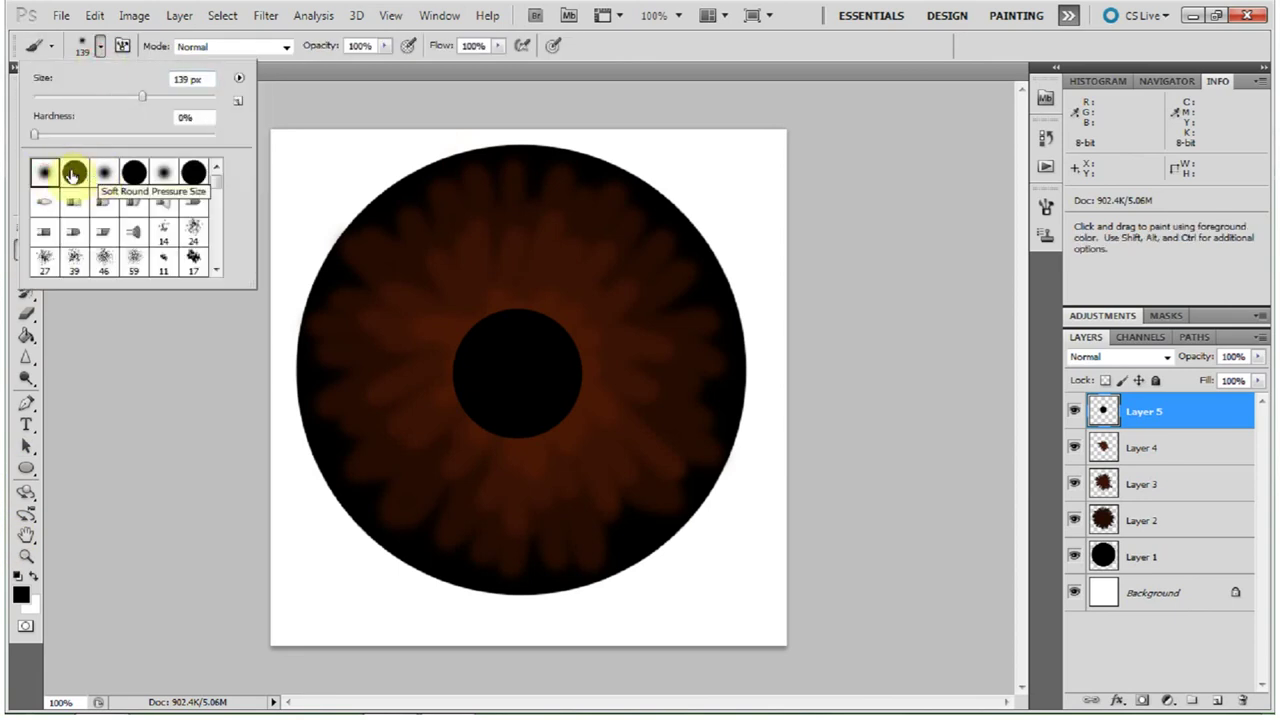
# Use a soft round 21 px brush at 20% opacity to dab black around the pupil rim.
pyautogui.click(52, 96)
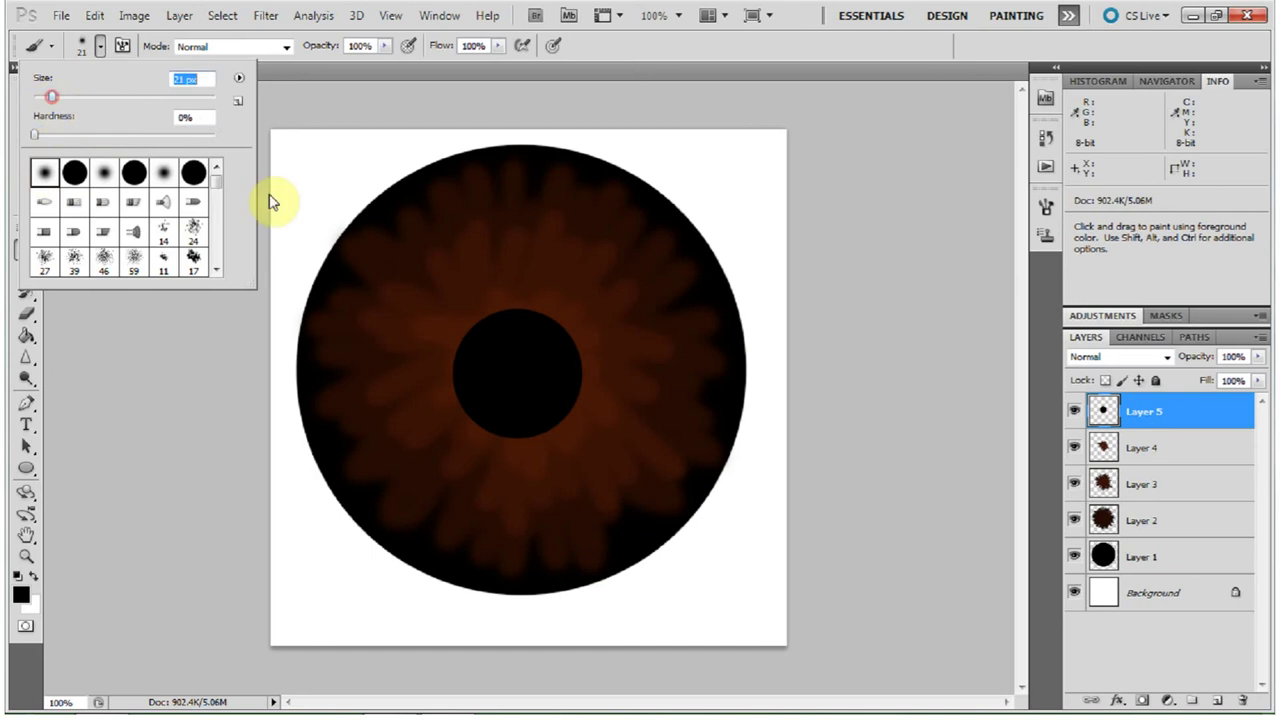
pyautogui.click(604, 62)
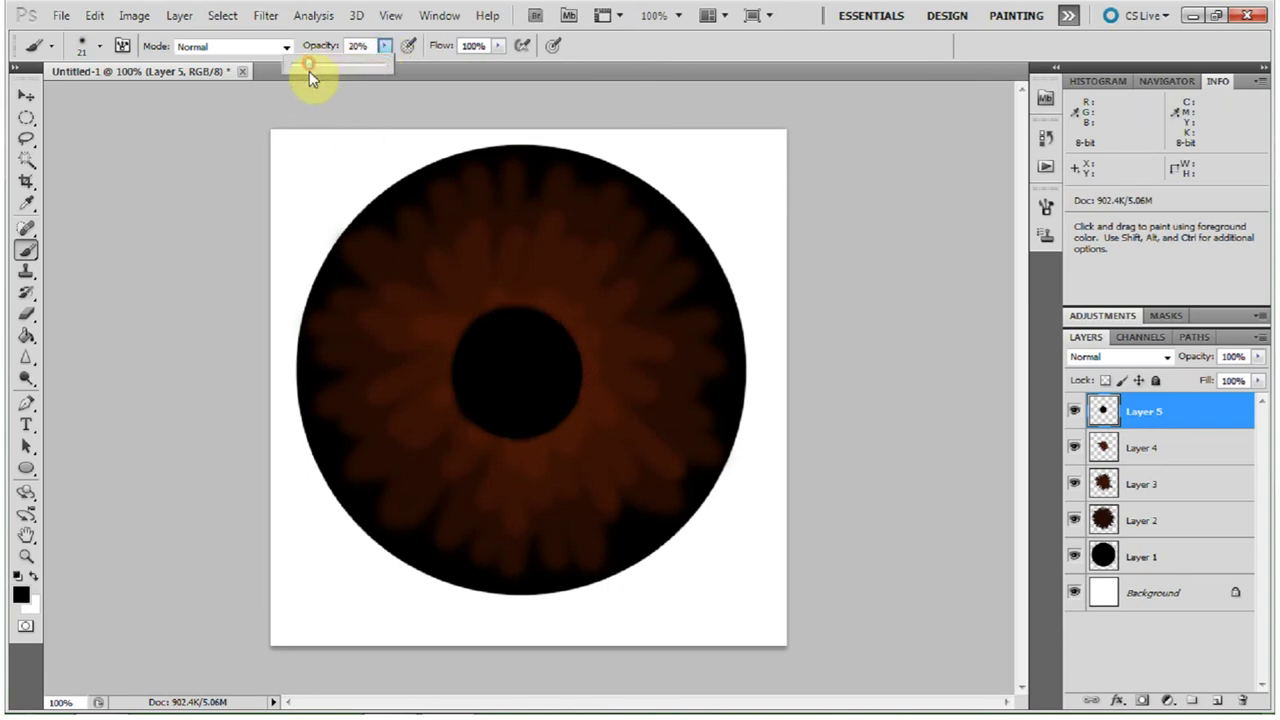
pyautogui.click(520, 430)
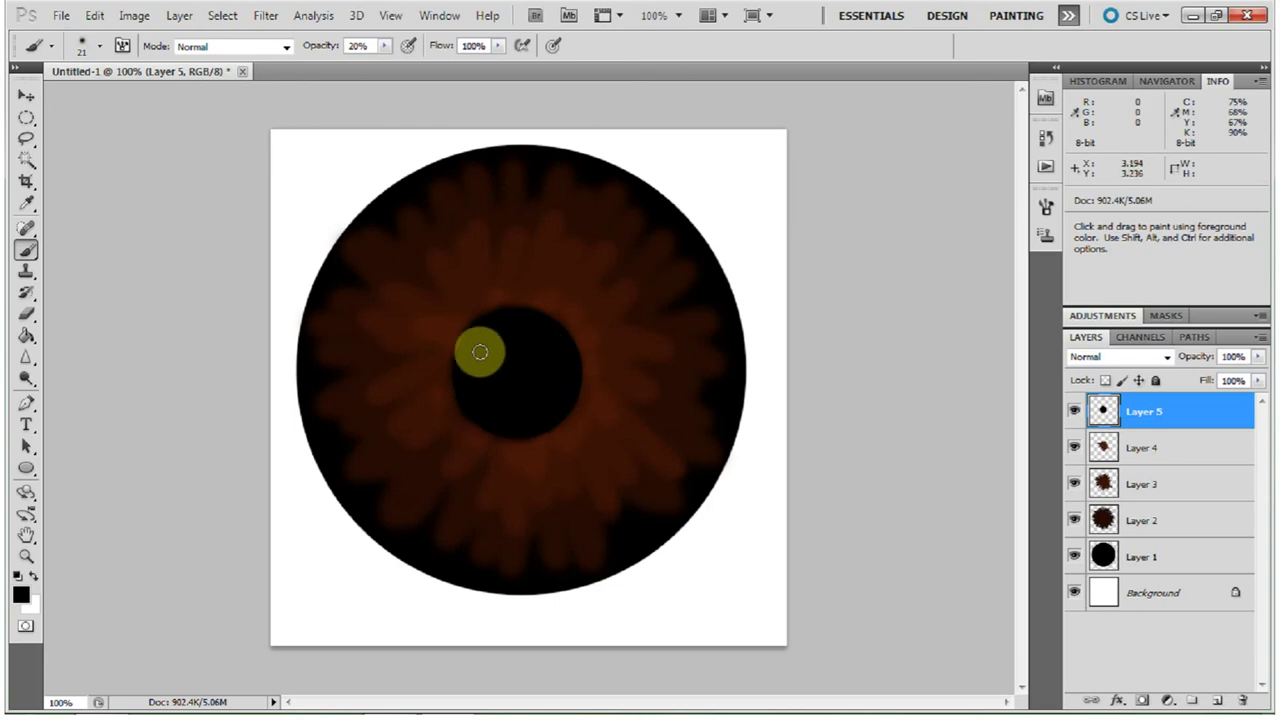
# Add Layer 6 above Layer 4 and set the brush to 1 px at 100% opacity.
pyautogui.click(1150, 452)
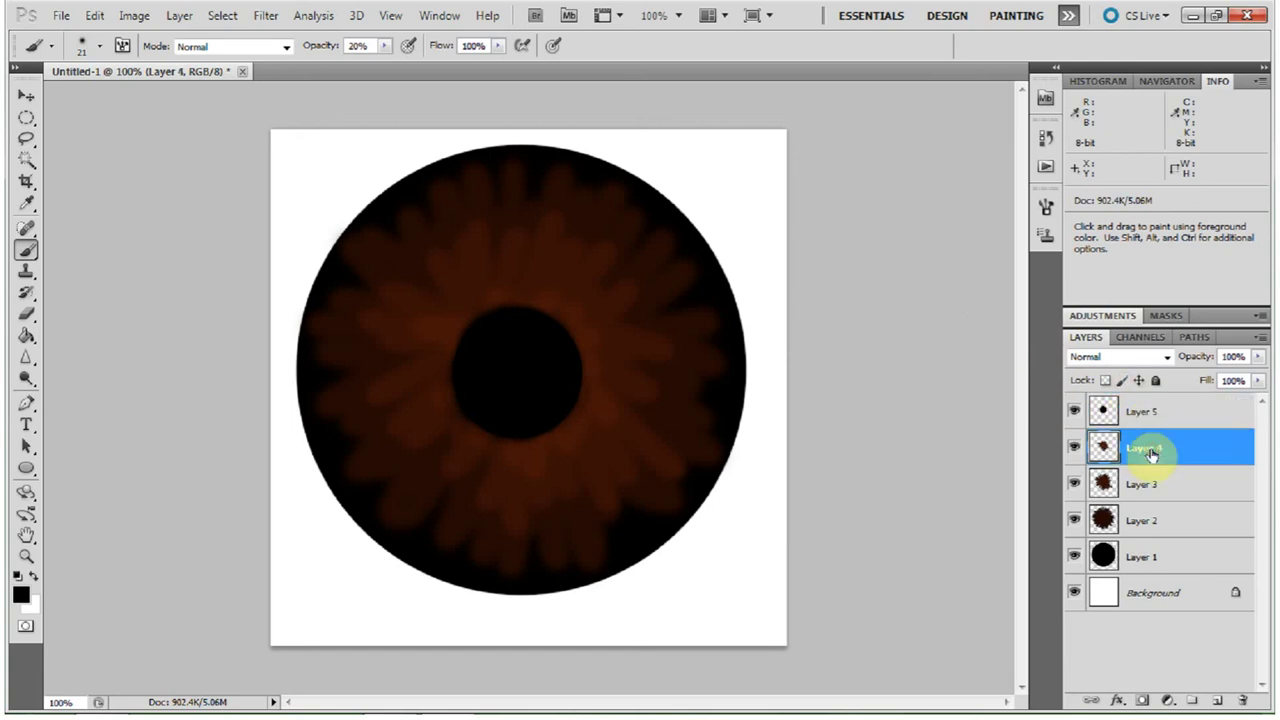
pyautogui.click(1219, 700)
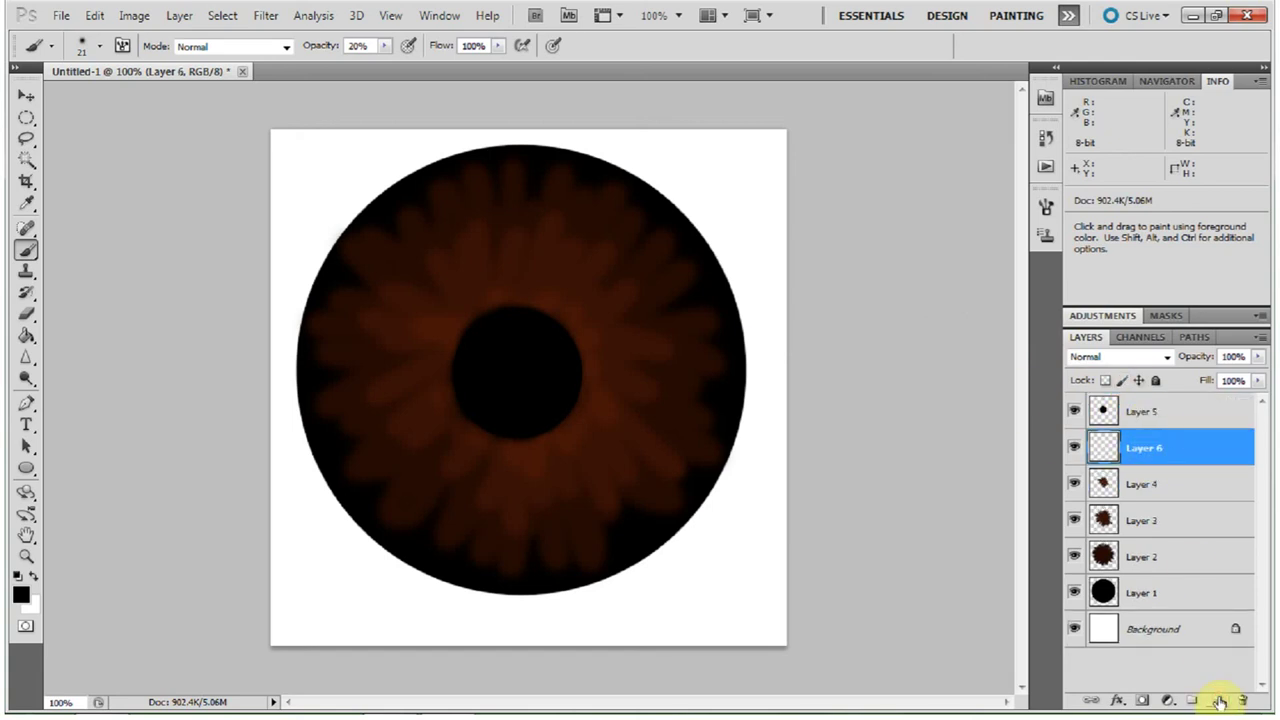
pyautogui.click(99, 47)
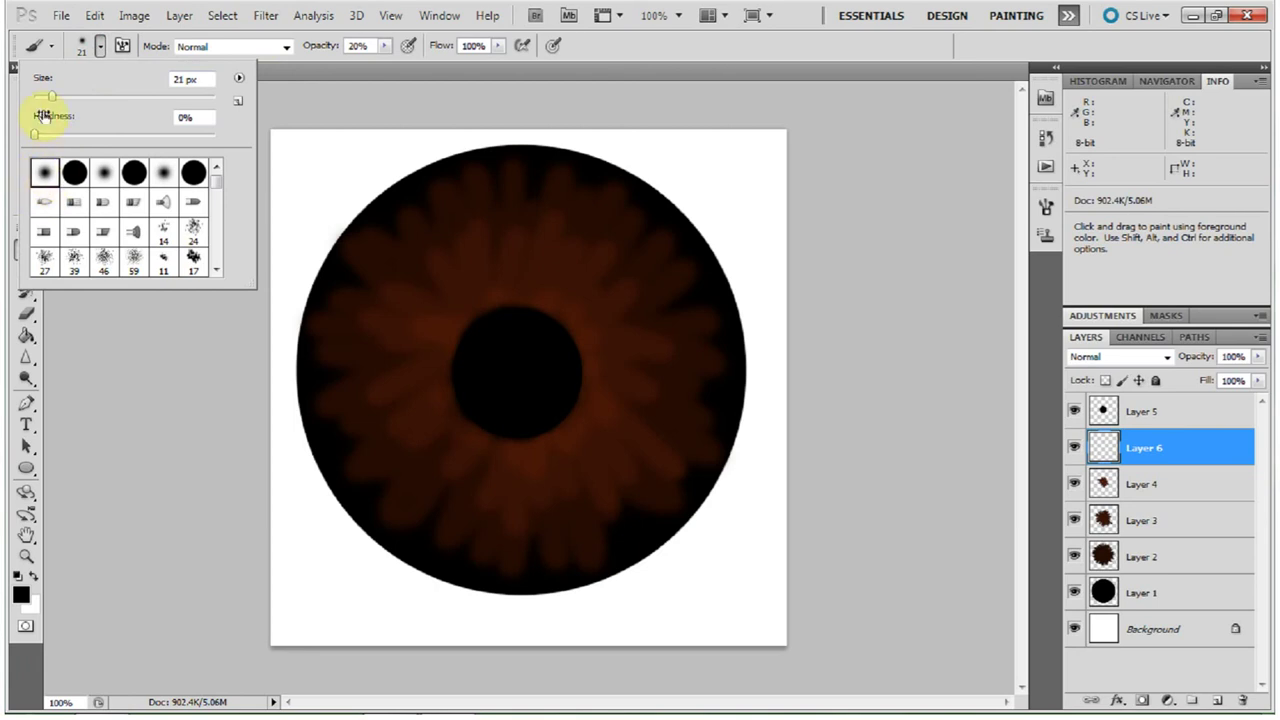
pyautogui.moveTo(56, 99); pyautogui.dragTo(20, 106)
pyautogui.click(384, 46)
pyautogui.moveTo(400, 63); pyautogui.dragTo(557, 77)
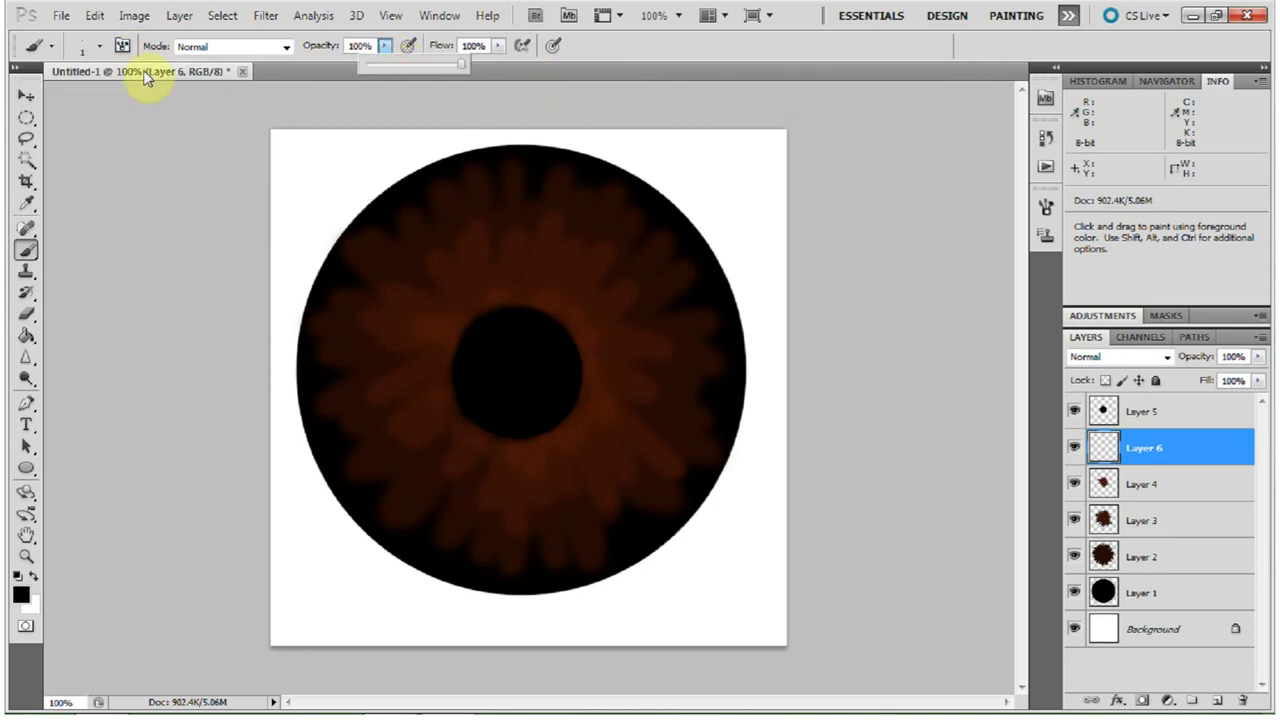
# Enable Scattering and Noise for the brush in the Brush panel.
pyautogui.click(122, 46)
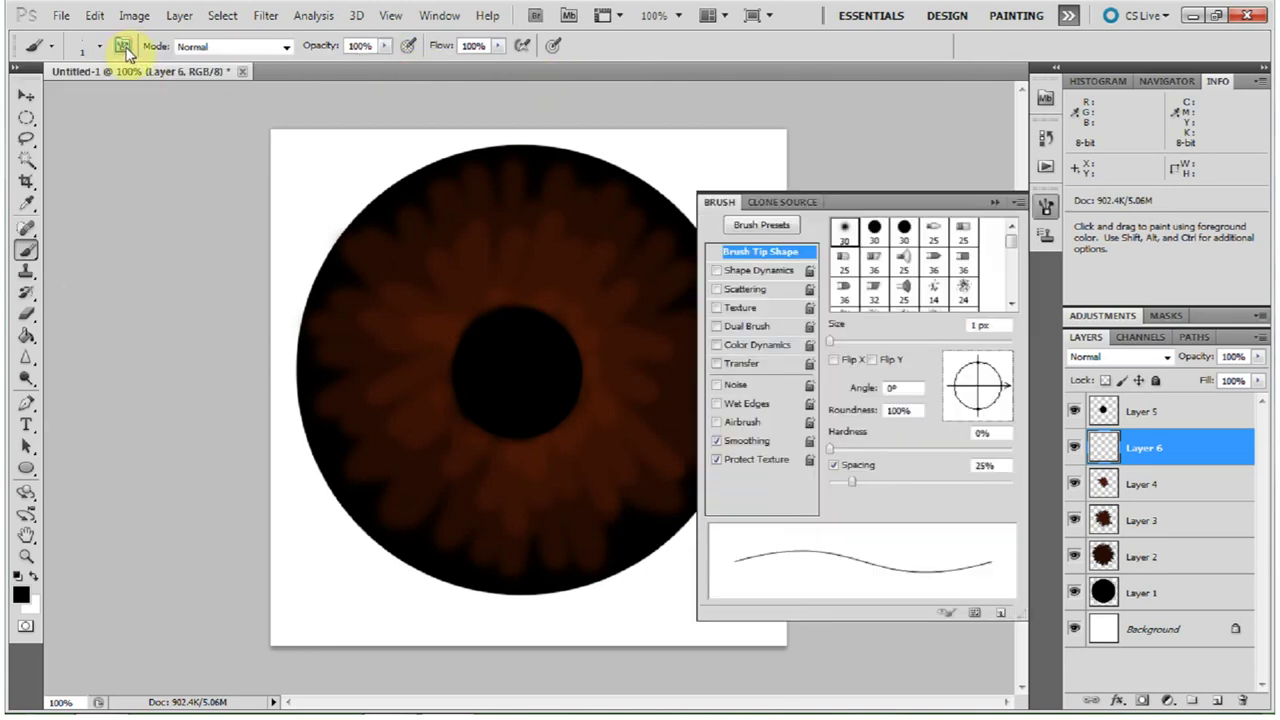
pyautogui.click(717, 290)
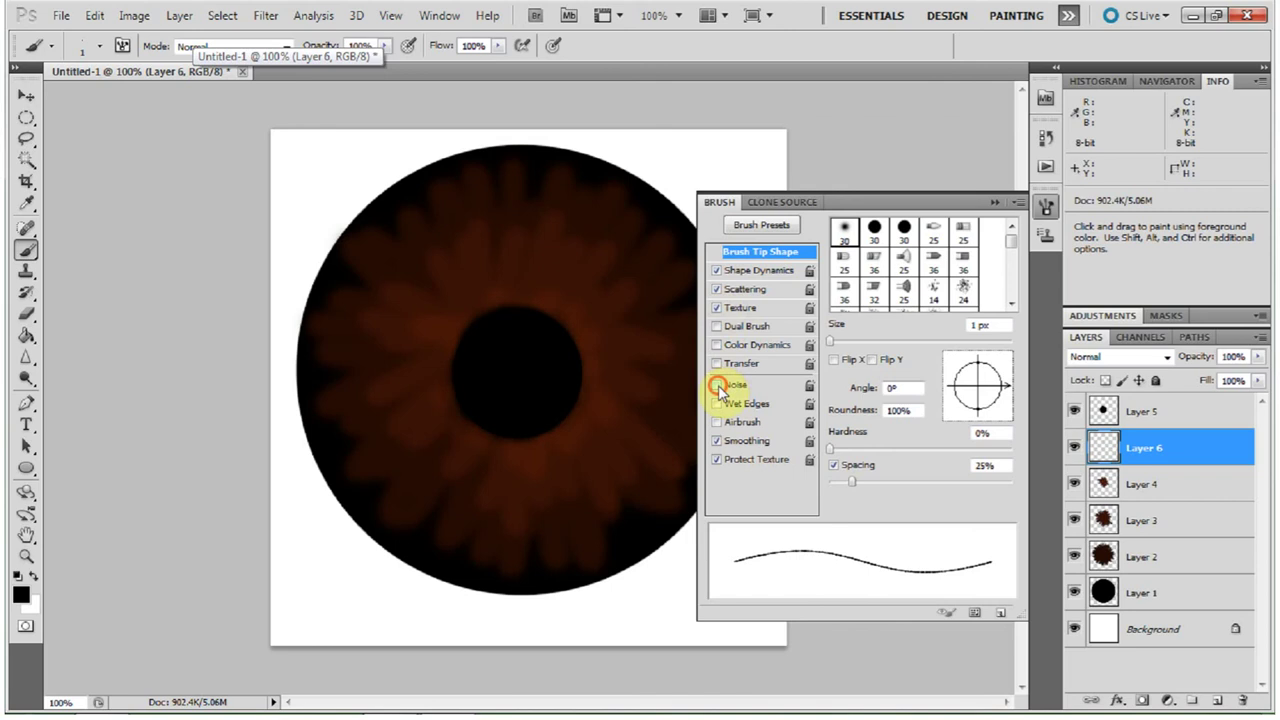
pyautogui.click(717, 460)
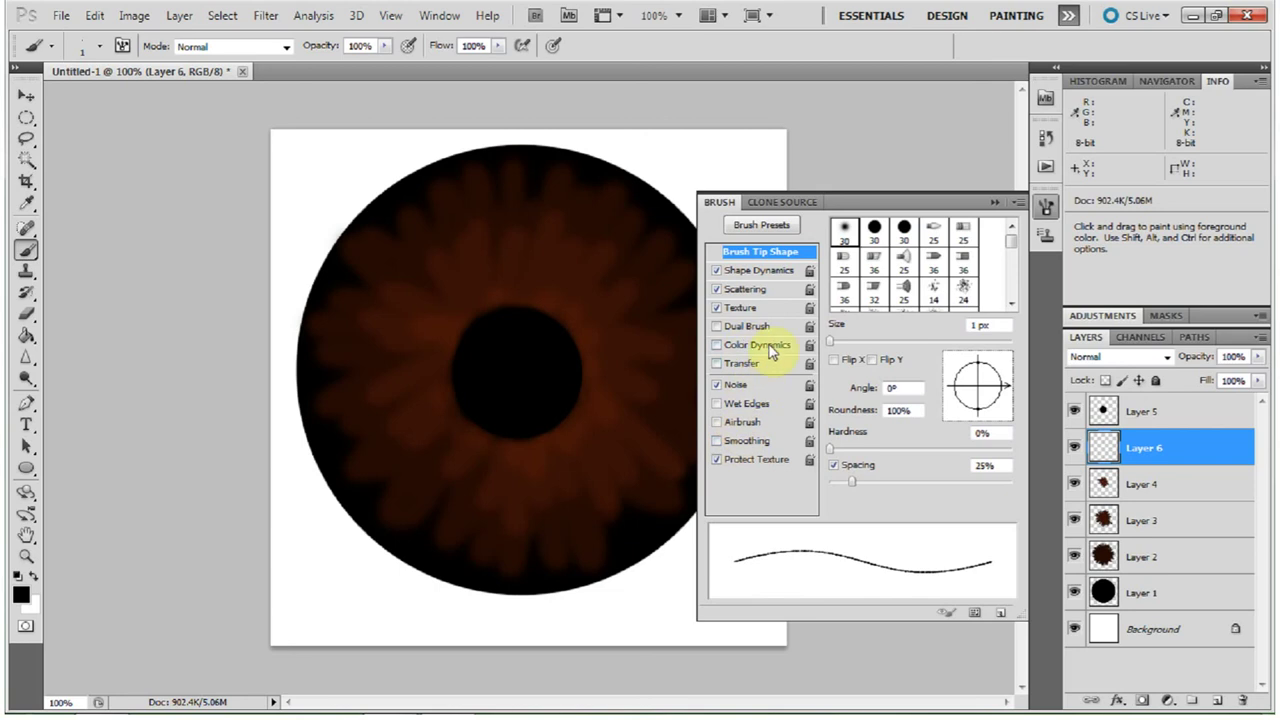
pyautogui.click(998, 203)
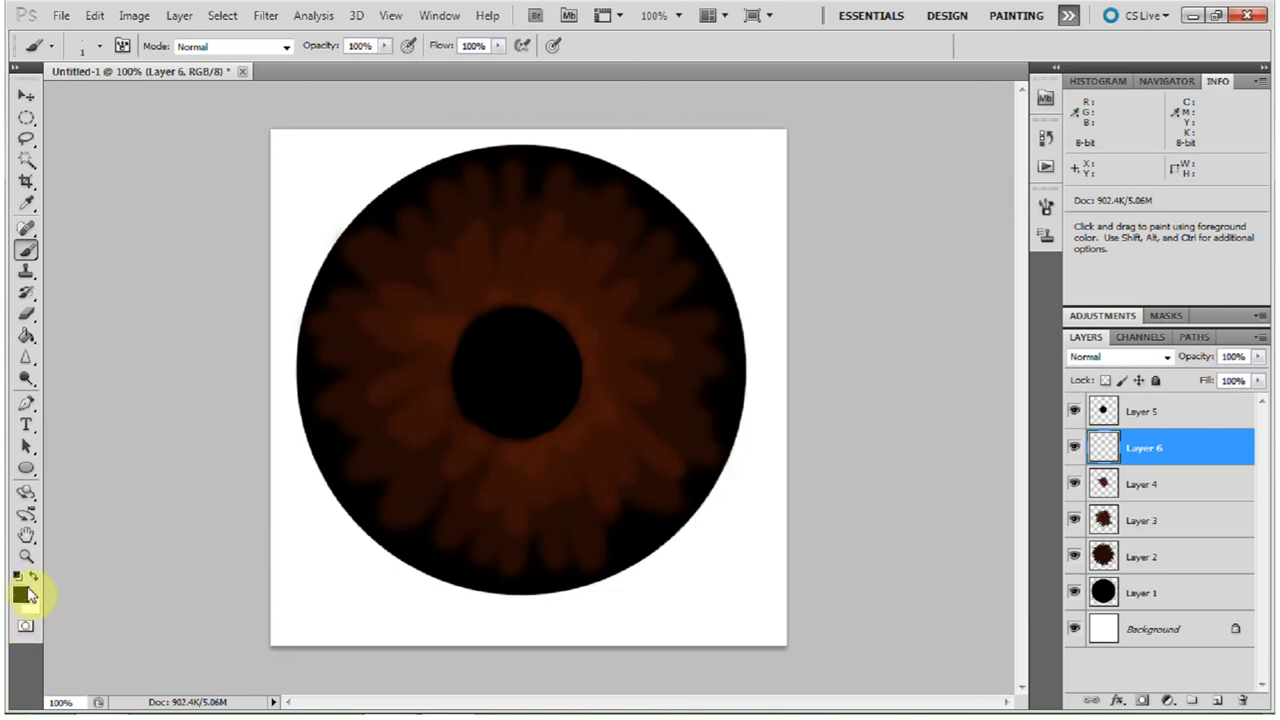
# Draw thin black radial fibre lines across the iris and into the pupil.
pyautogui.moveTo(513, 158); pyautogui.dragTo(520, 580)
pyautogui.moveTo(299, 390); pyautogui.dragTo(794, 364)
pyautogui.moveTo(349, 226)
pyautogui.mouseDown()
pyautogui.moveTo(456, 314)
pyautogui.moveTo(632, 506)
pyautogui.mouseUp()
pyautogui.moveTo(376, 527); pyautogui.dragTo(669, 206)
pyautogui.moveTo(456, 204); pyautogui.dragTo(505, 305)
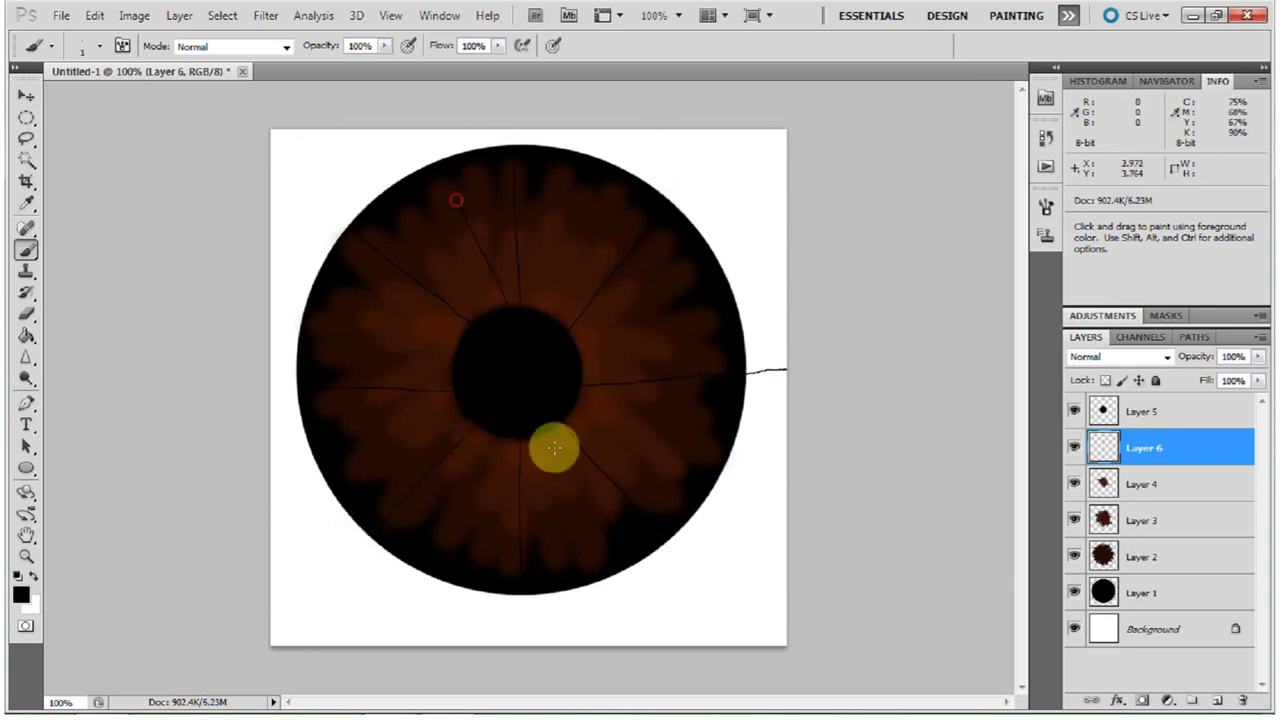
pyautogui.moveTo(551, 449); pyautogui.dragTo(574, 537)
pyautogui.moveTo(490, 435); pyautogui.dragTo(471, 520)
pyautogui.moveTo(379, 438); pyautogui.dragTo(498, 405)
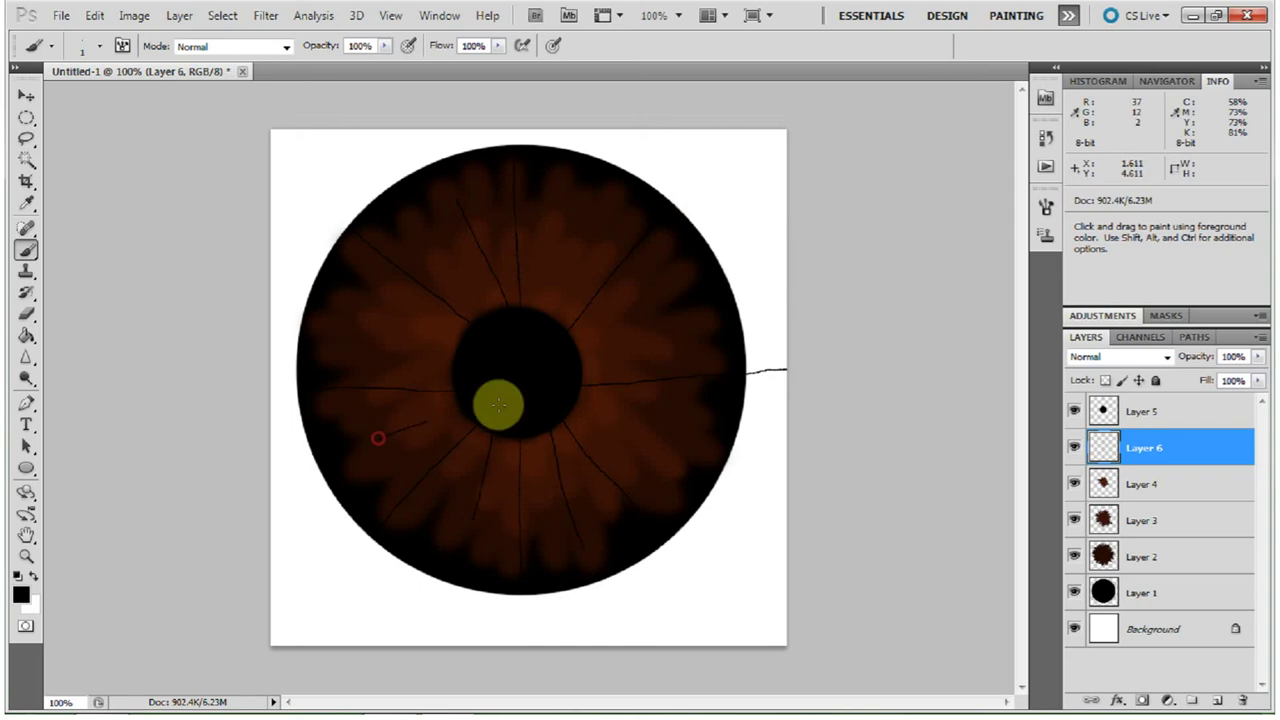
pyautogui.moveTo(400, 322); pyautogui.dragTo(494, 346)
pyautogui.moveTo(571, 234)
pyautogui.mouseDown()
pyautogui.moveTo(551, 357)
pyautogui.moveTo(609, 337)
pyautogui.mouseUp()
pyautogui.moveTo(558, 399); pyautogui.dragTo(636, 455)
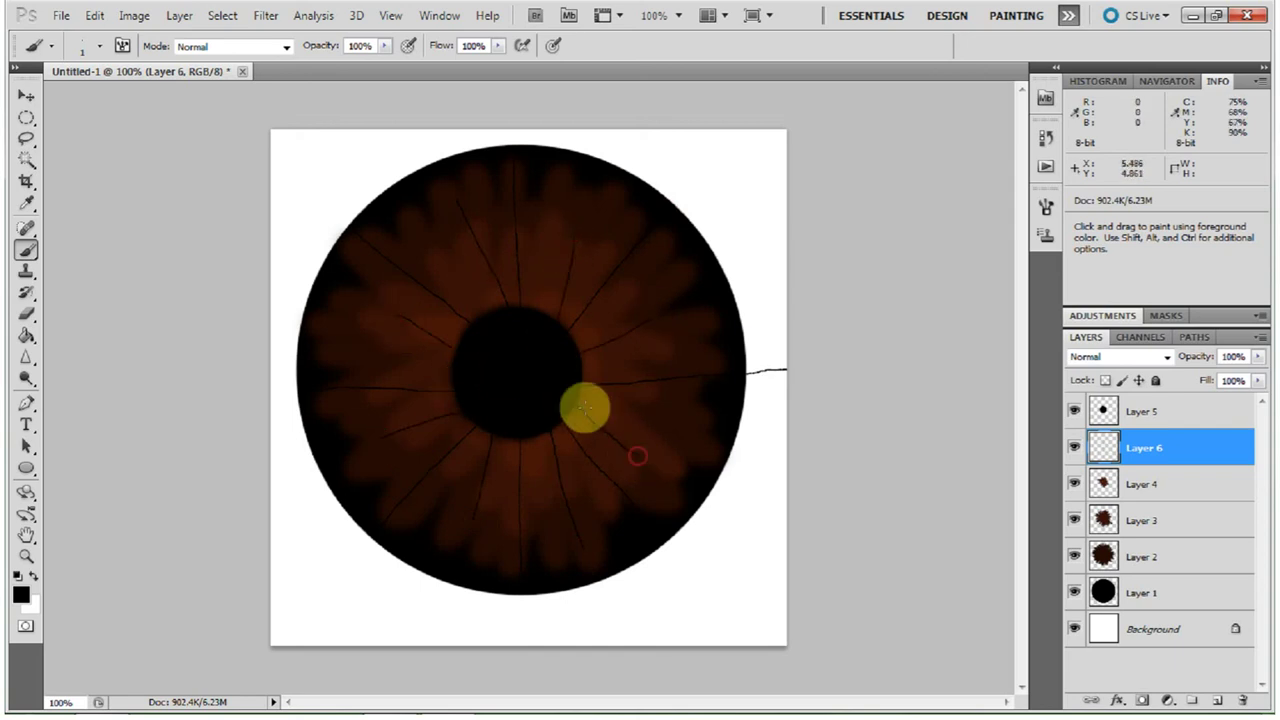
pyautogui.moveTo(566, 349); pyautogui.dragTo(591, 332)
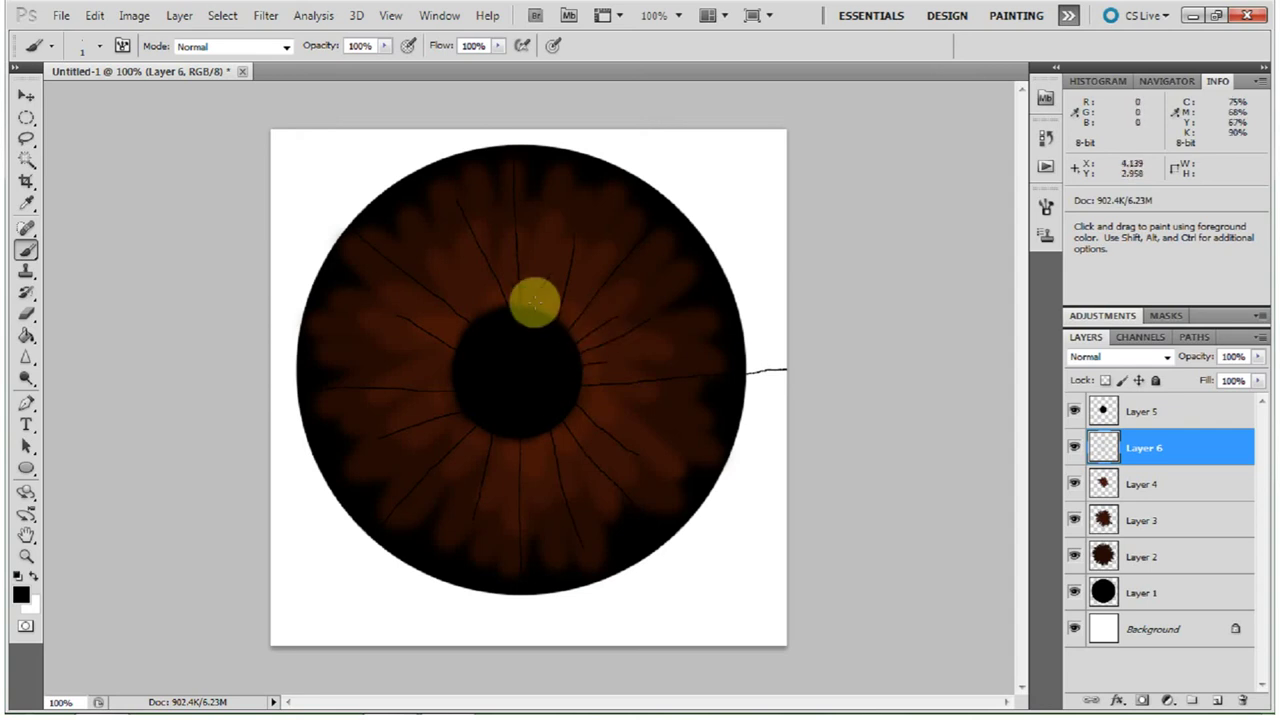
pyautogui.moveTo(531, 251); pyautogui.dragTo(517, 351)
pyautogui.moveTo(459, 264); pyautogui.dragTo(500, 330)
pyautogui.click(414, 363)
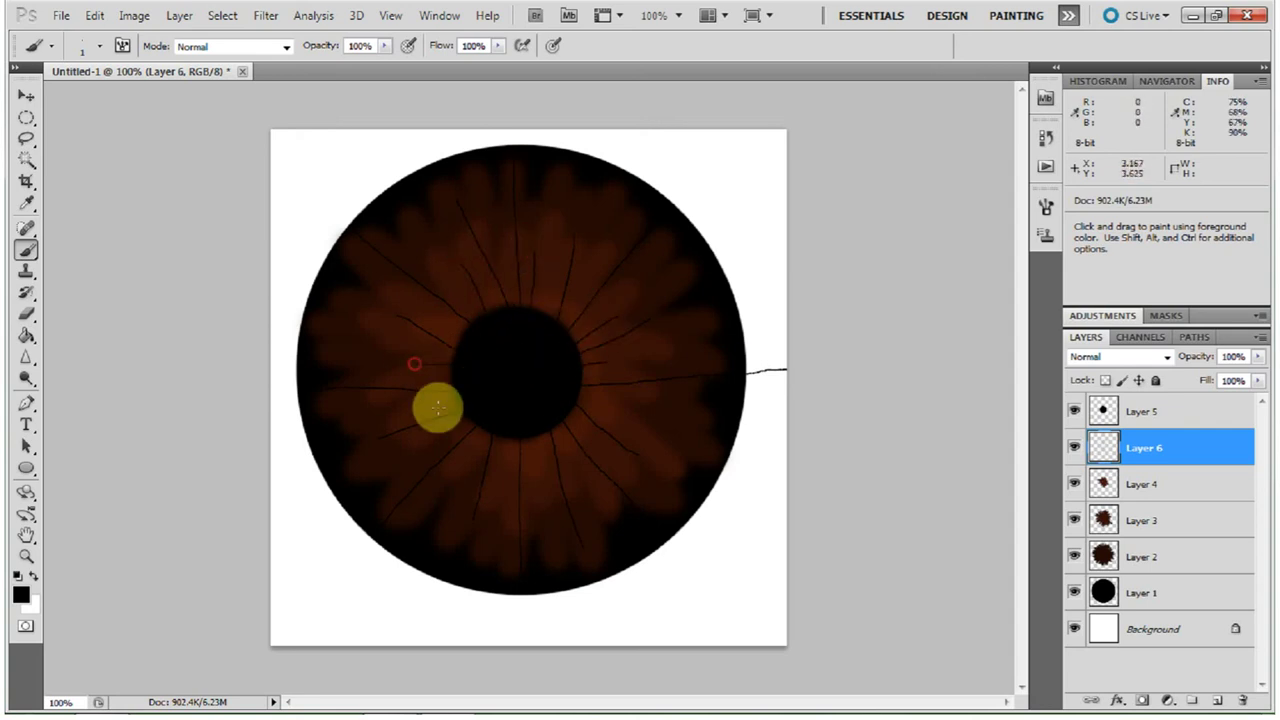
# Erase the stray line extending outside the iris on the right with the Eraser.
pyautogui.click(22, 316)
pyautogui.click(744, 374)
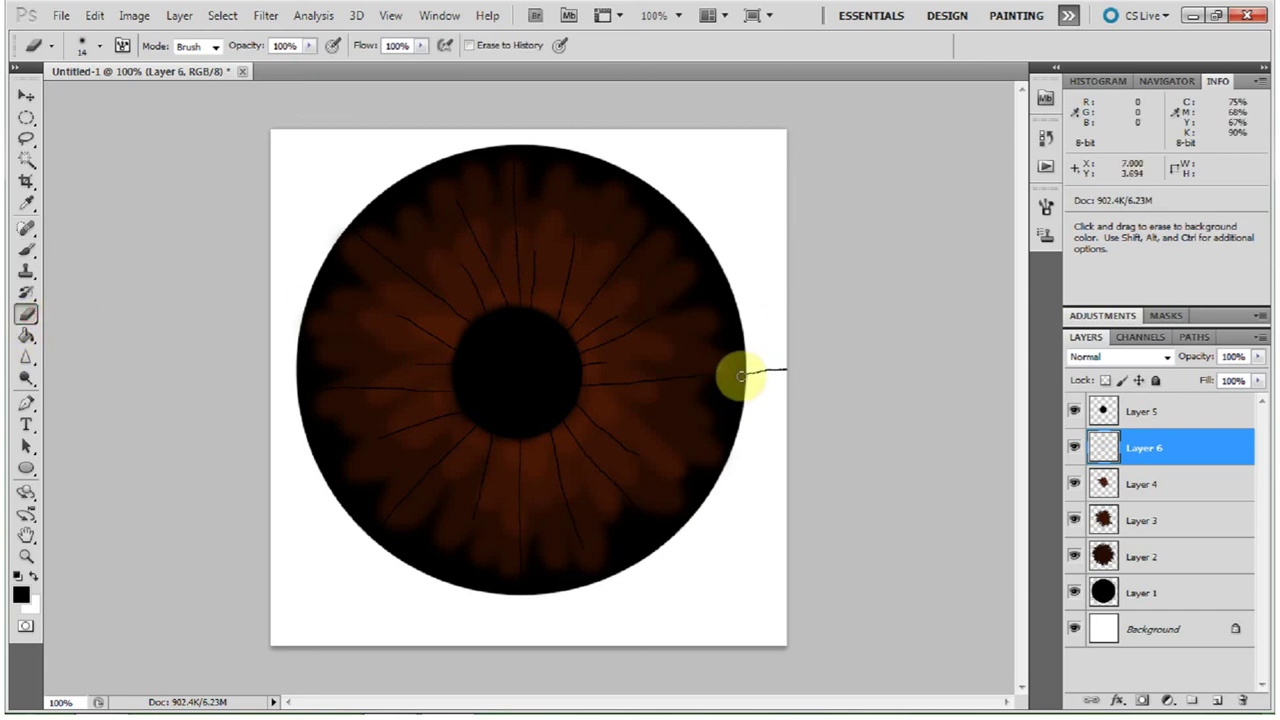
pyautogui.moveTo(760, 370); pyautogui.dragTo(820, 368)
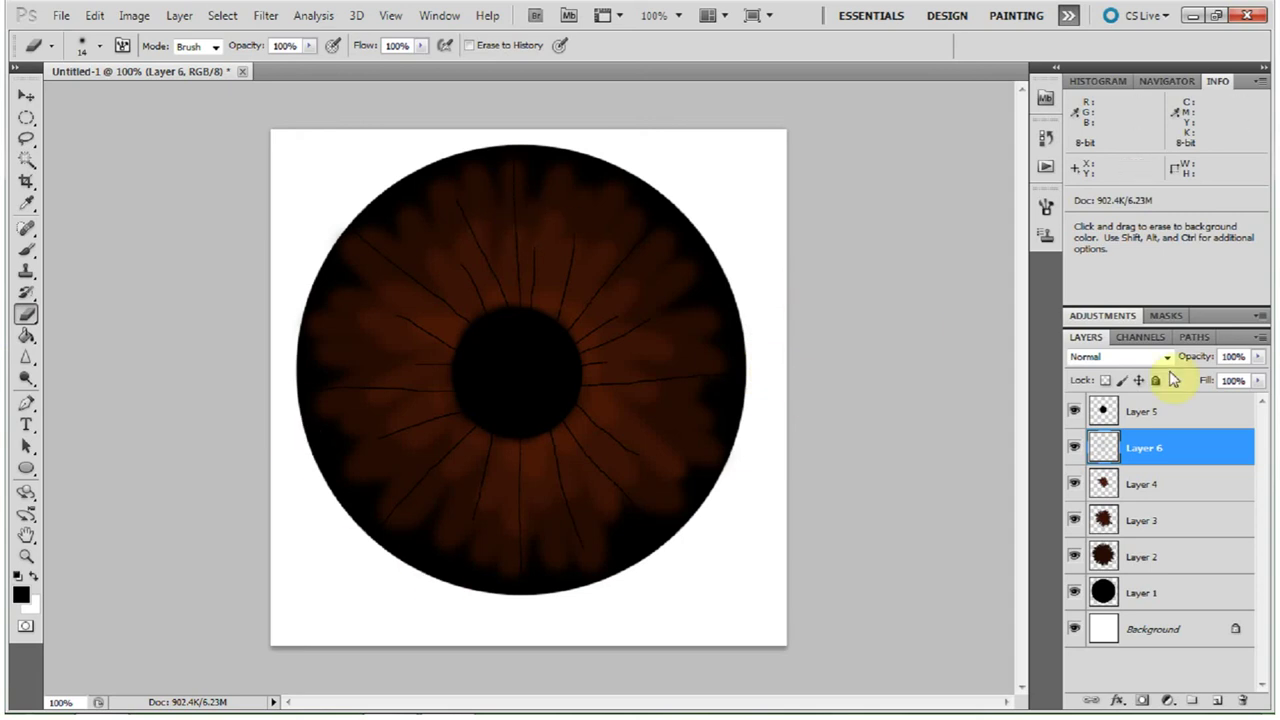
# Lower Layer 6 opacity to 46% and return to the Brush tool.
pyautogui.click(1257, 357)
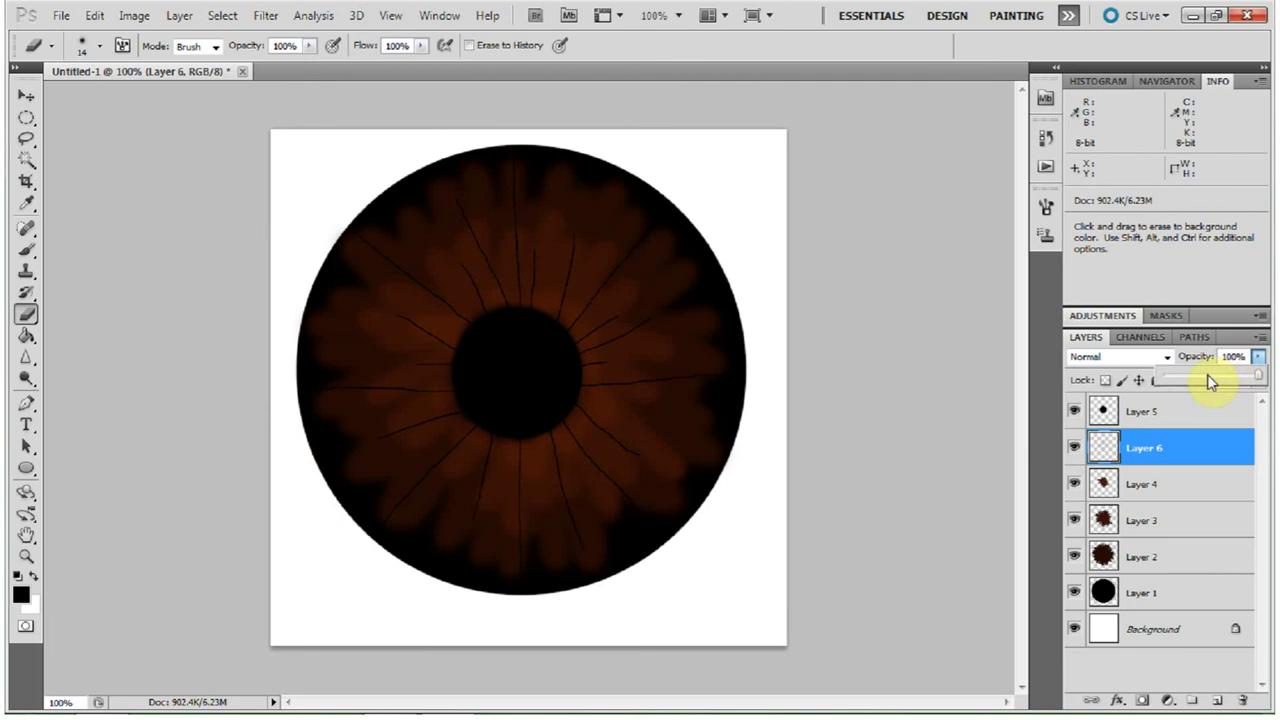
pyautogui.moveTo(1211, 374); pyautogui.dragTo(1208, 375)
pyautogui.click(866, 50)
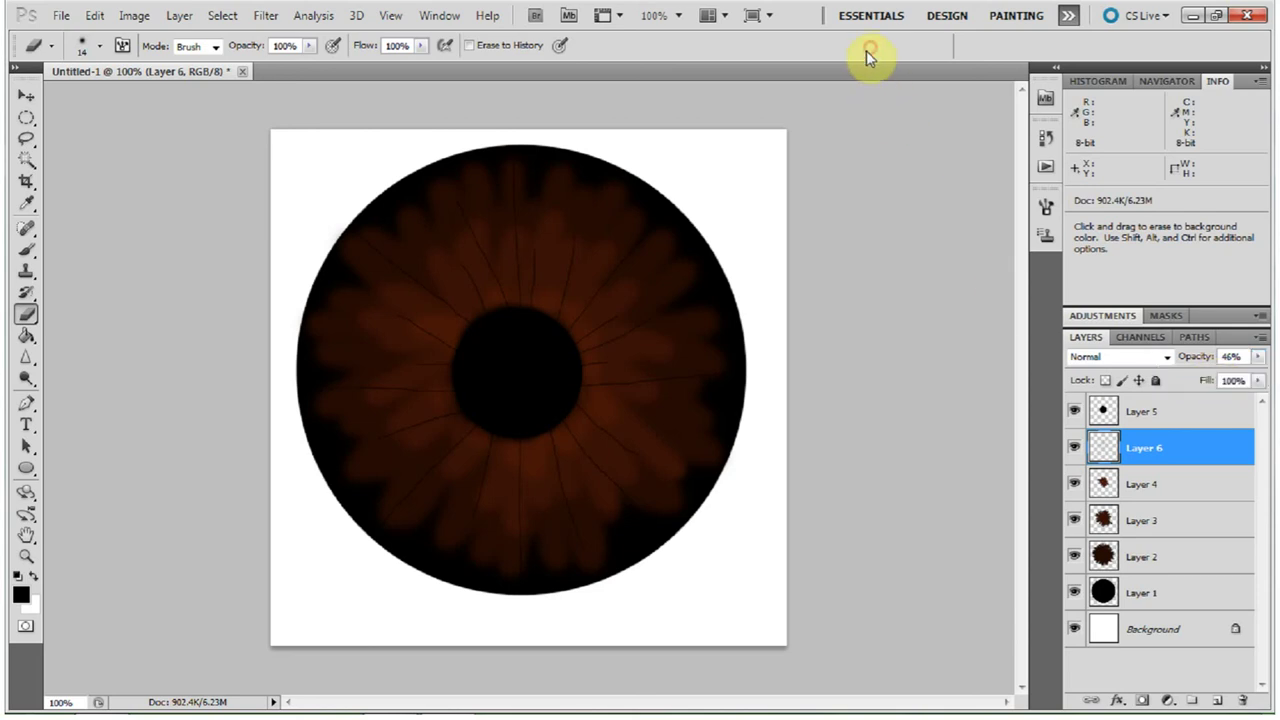
pyautogui.click(26, 250)
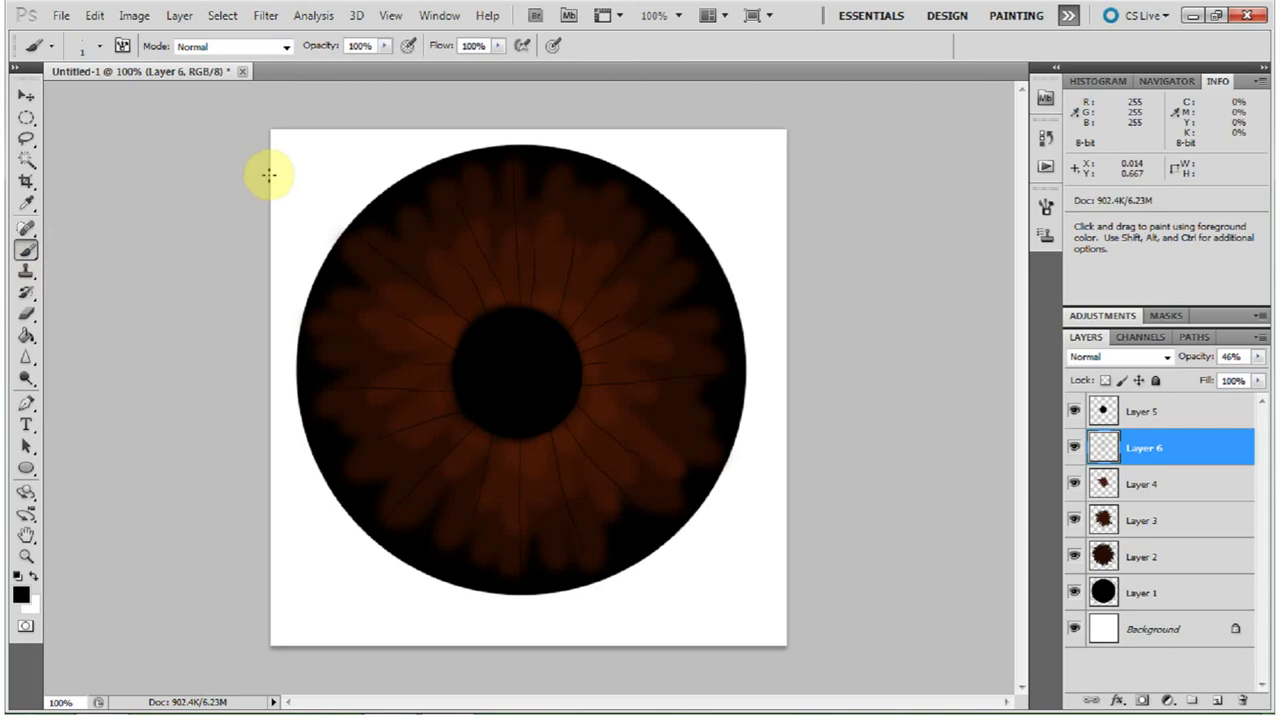
# Add Layer 7 and set the foreground colour to orange #ffa200 with the Brush active.
pyautogui.click(1218, 704)
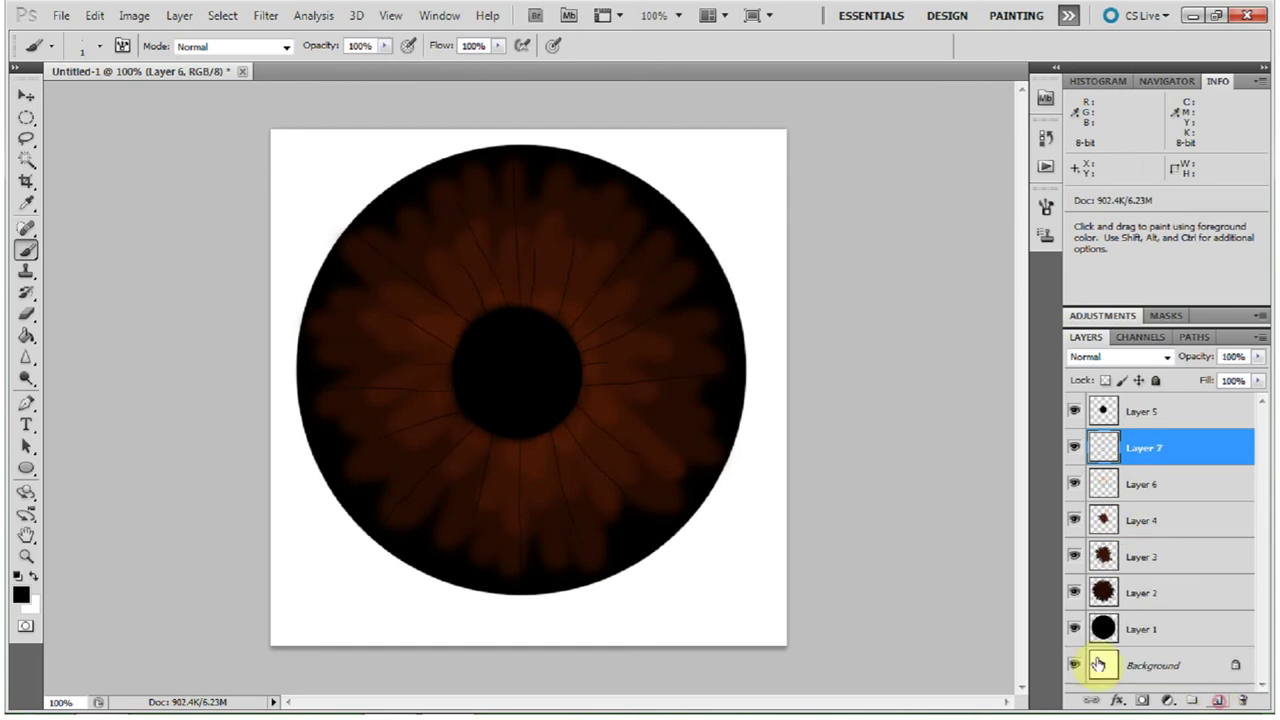
pyautogui.click(21, 594)
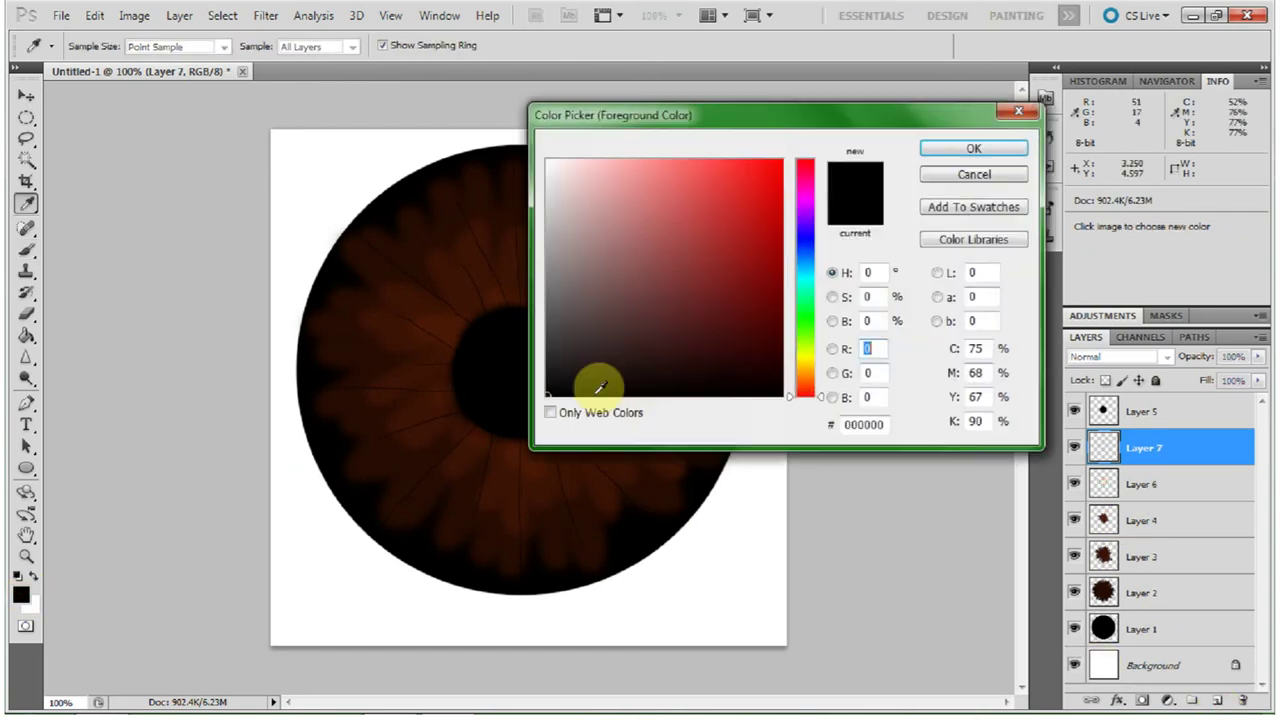
pyautogui.click(810, 378)
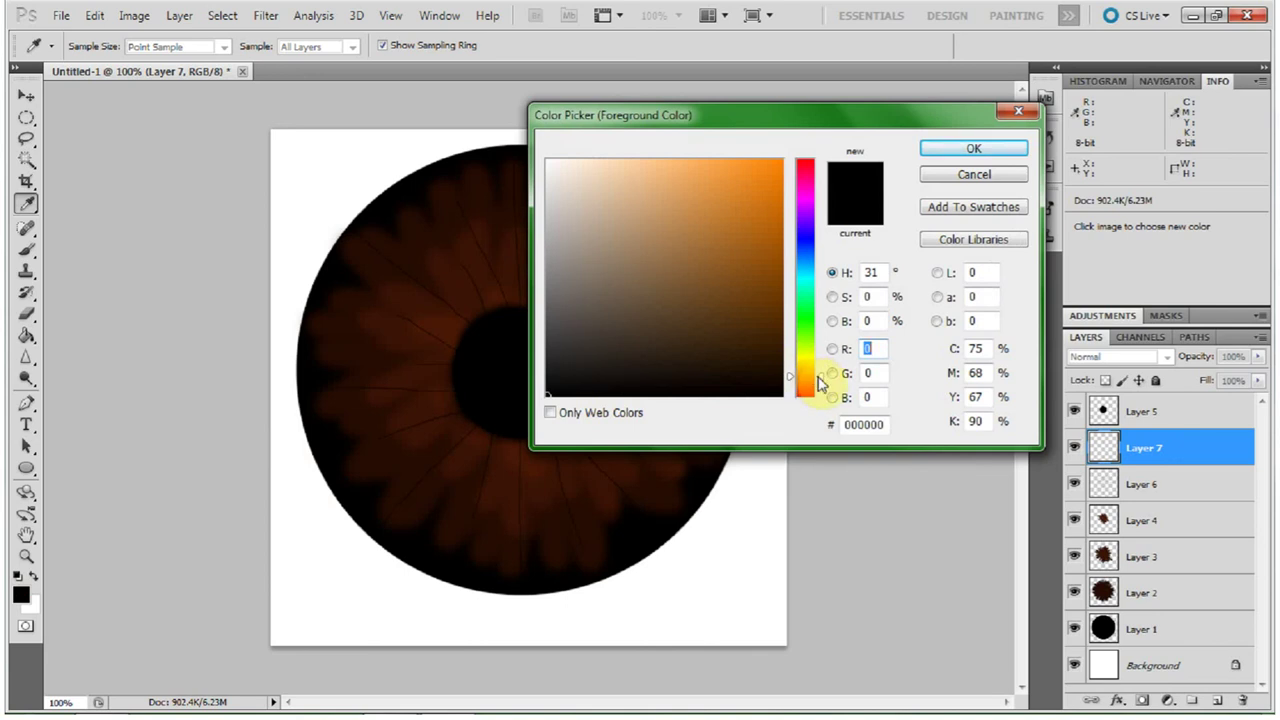
pyautogui.moveTo(770, 284); pyautogui.dragTo(814, 102)
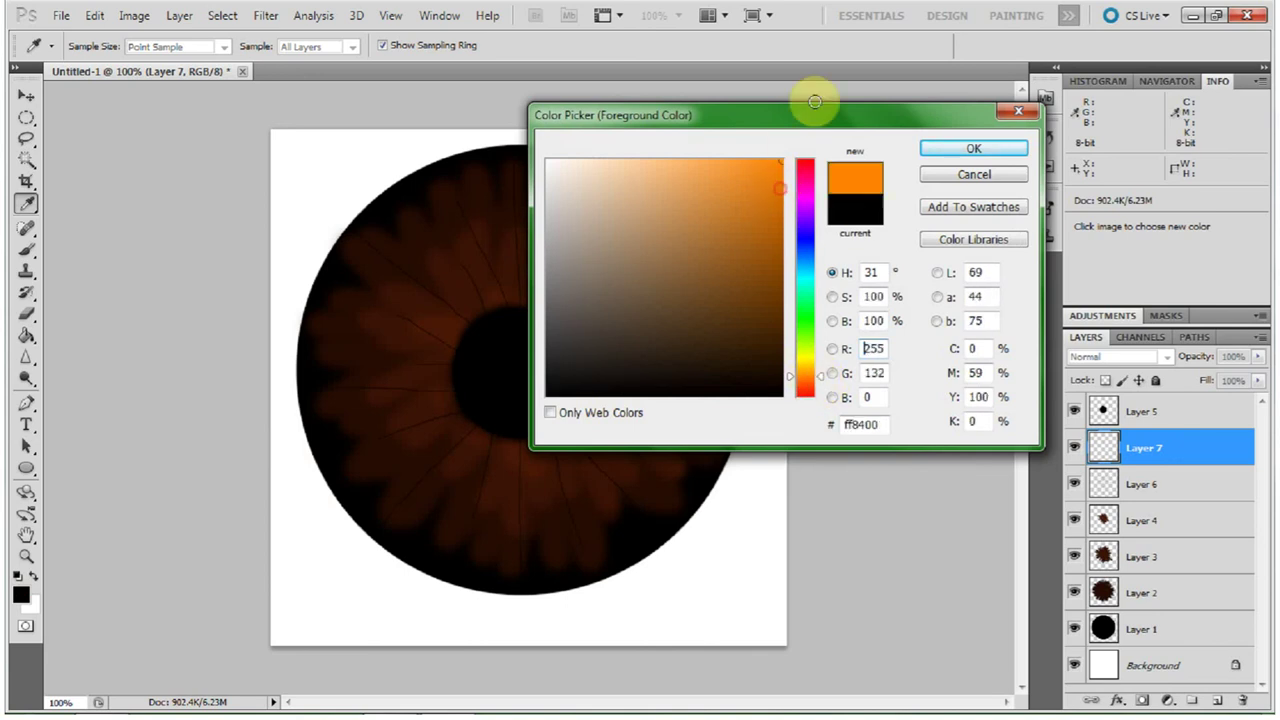
pyautogui.click(818, 371)
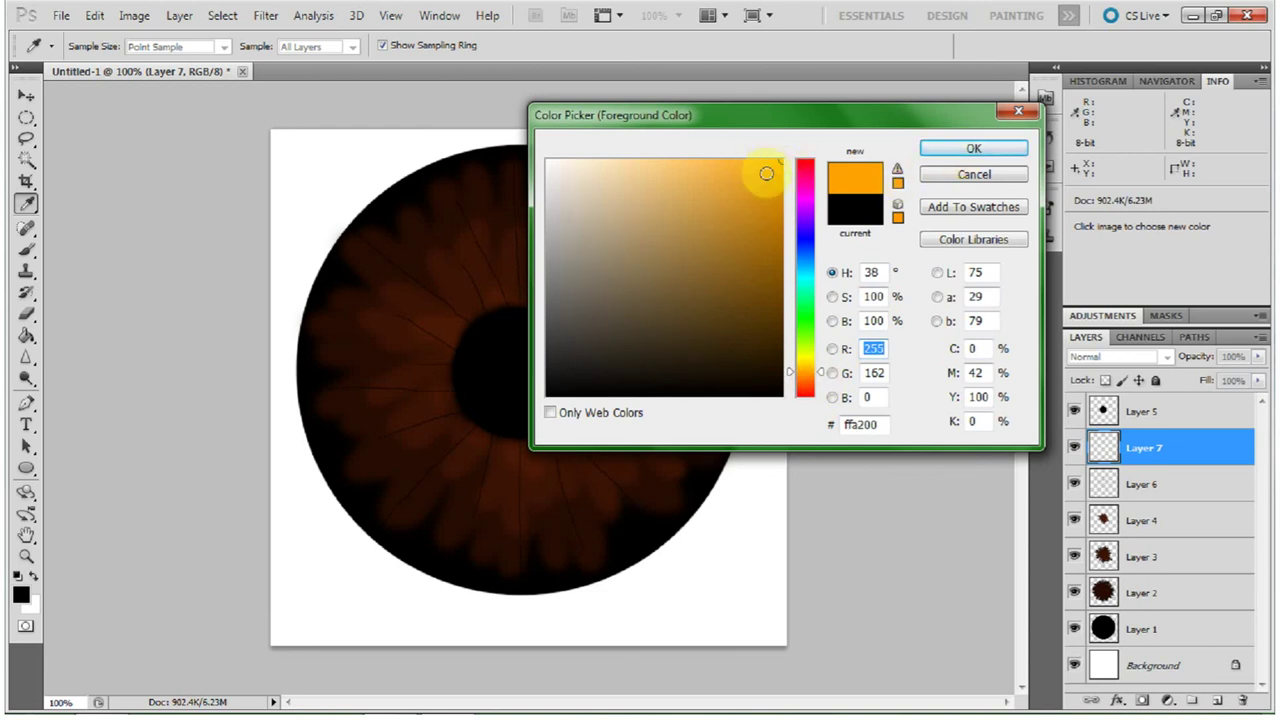
pyautogui.click(941, 149)
pyautogui.press('b')
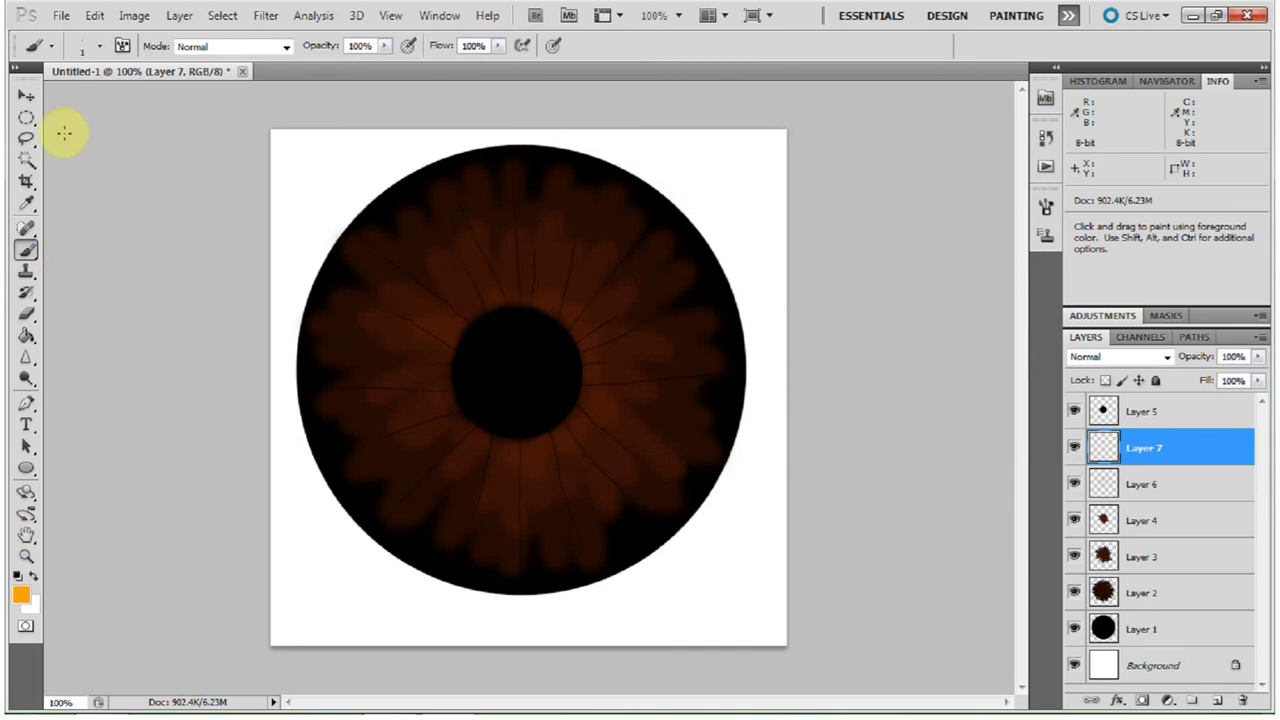
# Paint two long orange streaks, one vertical and one horizontal, across the iris.
pyautogui.click(122, 46)
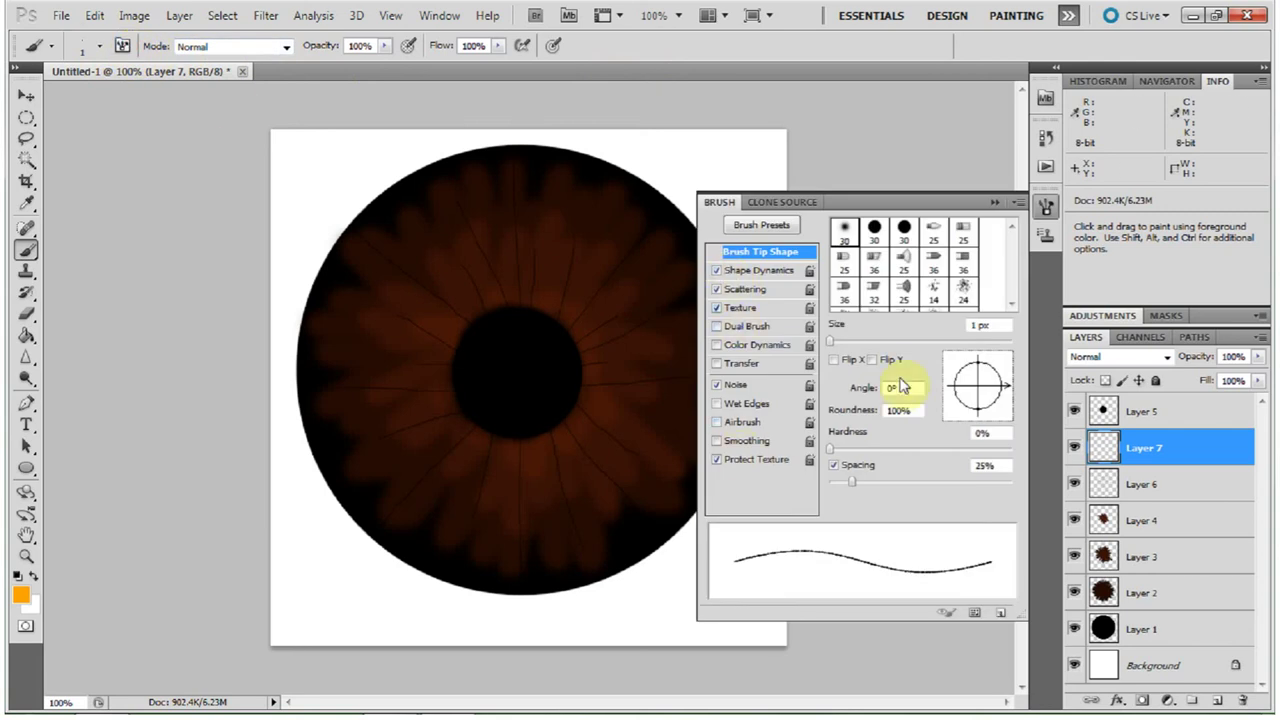
pyautogui.click(998, 205)
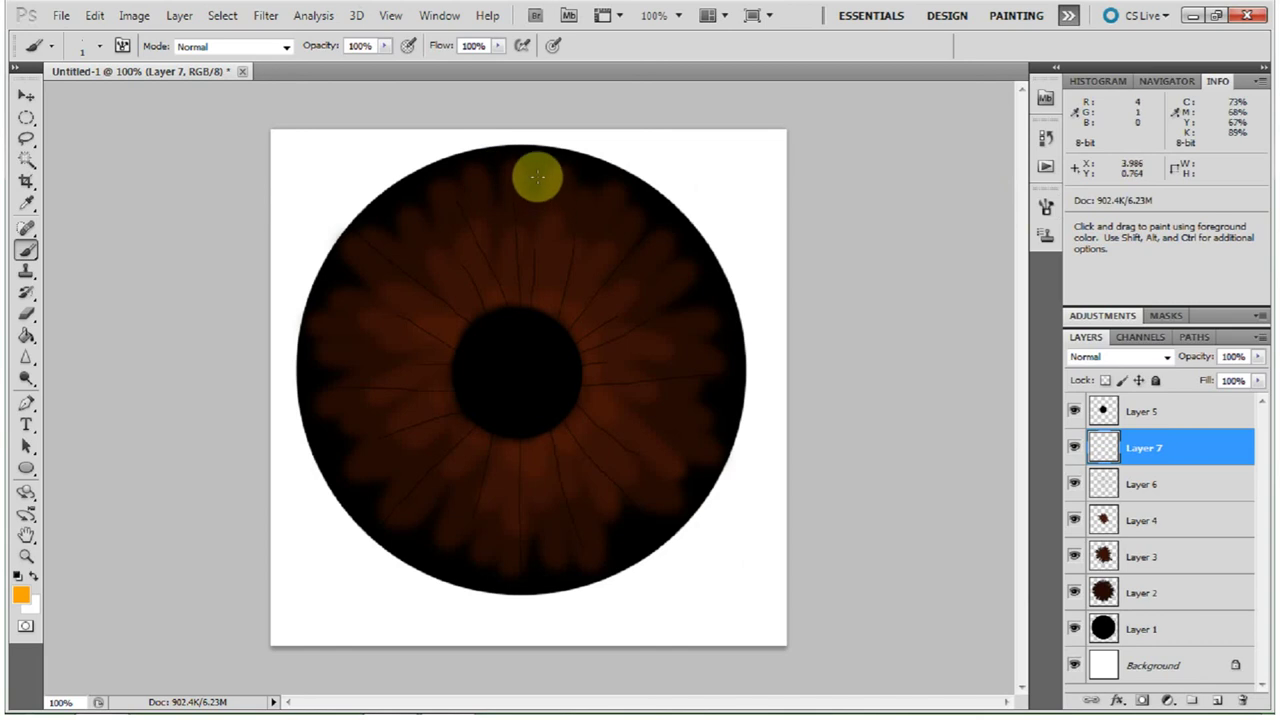
pyautogui.moveTo(533, 173); pyautogui.dragTo(503, 557)
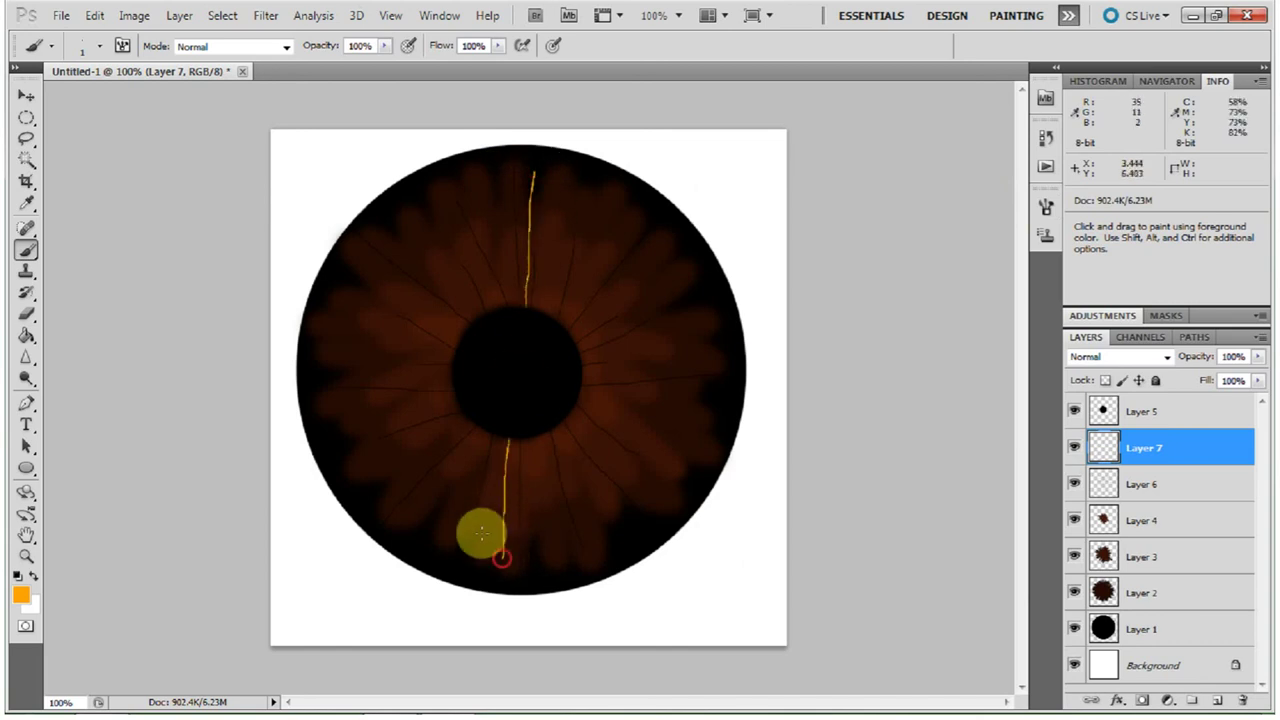
pyautogui.moveTo(322, 354); pyautogui.dragTo(716, 370)
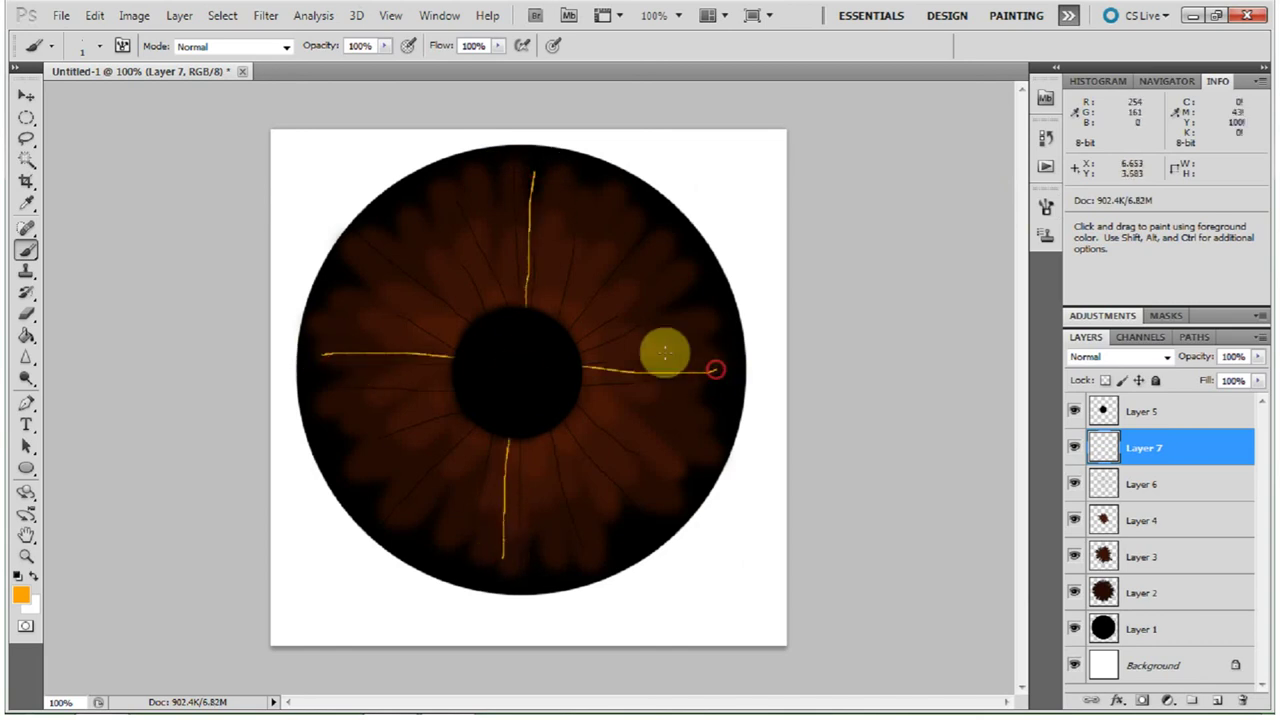
# Shift-click many straight and short orange streaks radiating around the pupil.
pyautogui.click(385, 215)
pyautogui.keyDown('shift'); pyautogui.click(461, 327); pyautogui.keyUp('shift')
pyautogui.click(535, 437)
pyautogui.keyDown('shift'); pyautogui.click(612, 536); pyautogui.keyUp('shift')
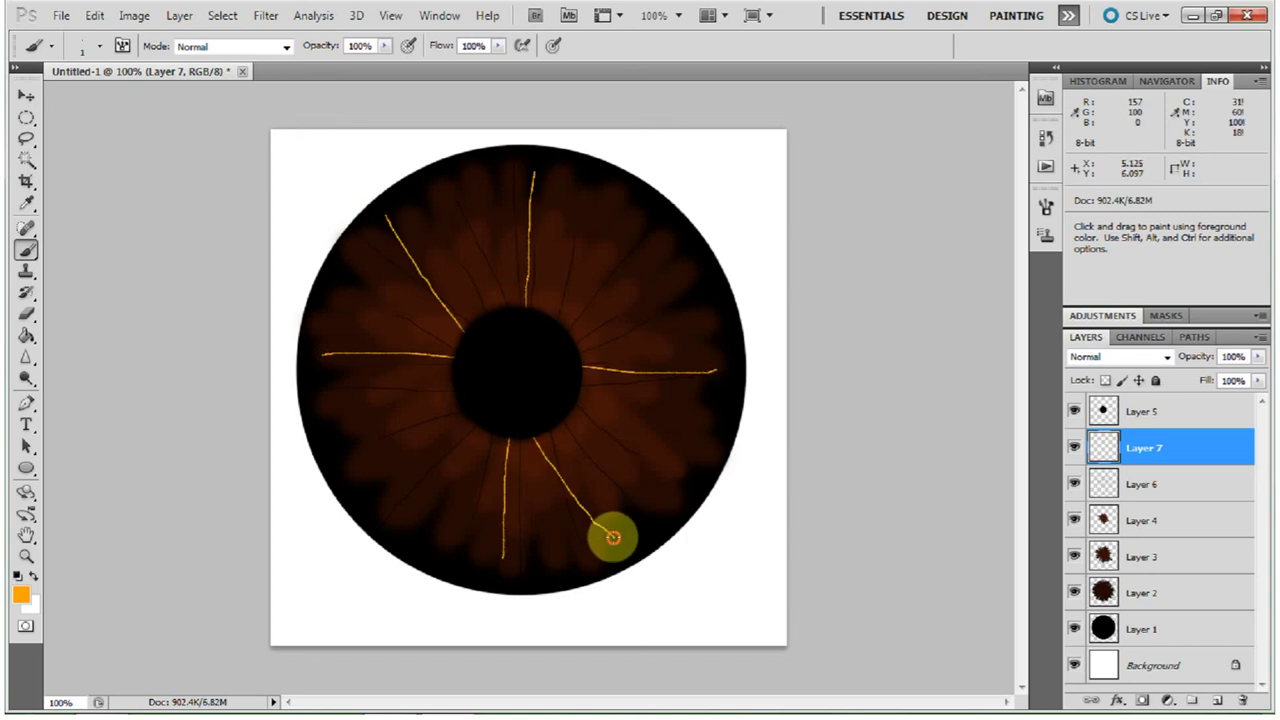
pyautogui.click(382, 481)
pyautogui.keyDown('shift'); pyautogui.click(462, 421); pyautogui.keyUp('shift')
pyautogui.click(570, 330)
pyautogui.keyDown('shift'); pyautogui.click(662, 246); pyautogui.keyUp('shift')
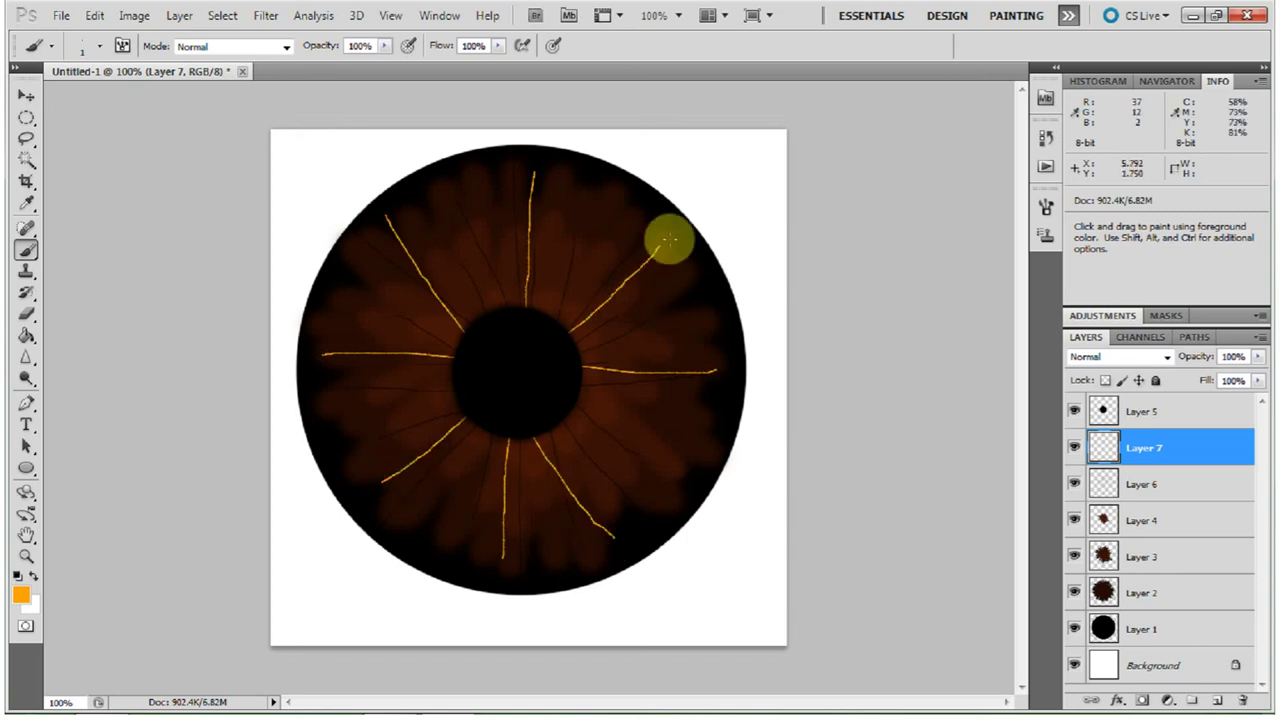
pyautogui.click(572, 265)
pyautogui.keyDown('shift'); pyautogui.click(554, 318); pyautogui.keyUp('shift')
pyautogui.click(487, 437)
pyautogui.keyDown('shift'); pyautogui.click(460, 490); pyautogui.keyUp('shift')
pyautogui.click(468, 245)
pyautogui.keyDown('shift'); pyautogui.click(495, 305); pyautogui.keyUp('shift')
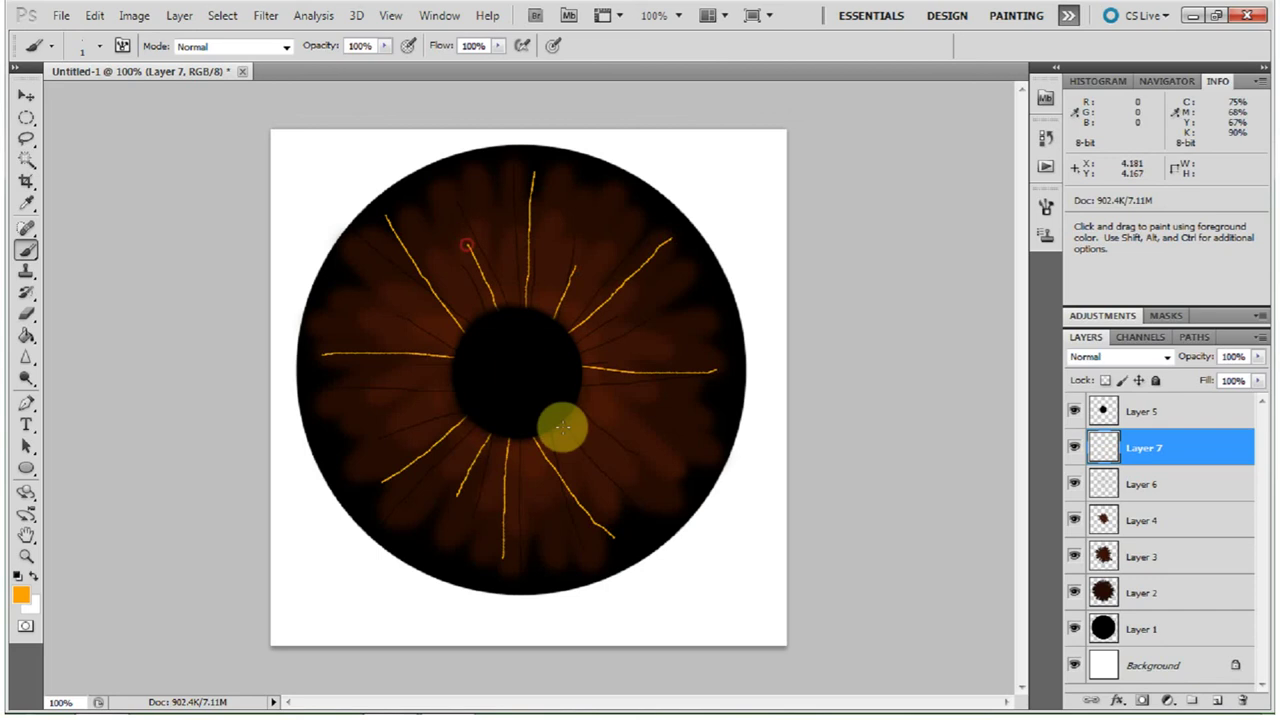
pyautogui.click(563, 426)
pyautogui.keyDown('shift'); pyautogui.click(596, 490); pyautogui.keyUp('shift')
pyautogui.click(378, 418)
pyautogui.keyDown('shift'); pyautogui.click(460, 410); pyautogui.keyUp('shift')
pyautogui.click(397, 306)
pyautogui.keyDown('shift'); pyautogui.click(459, 332); pyautogui.keyUp('shift')
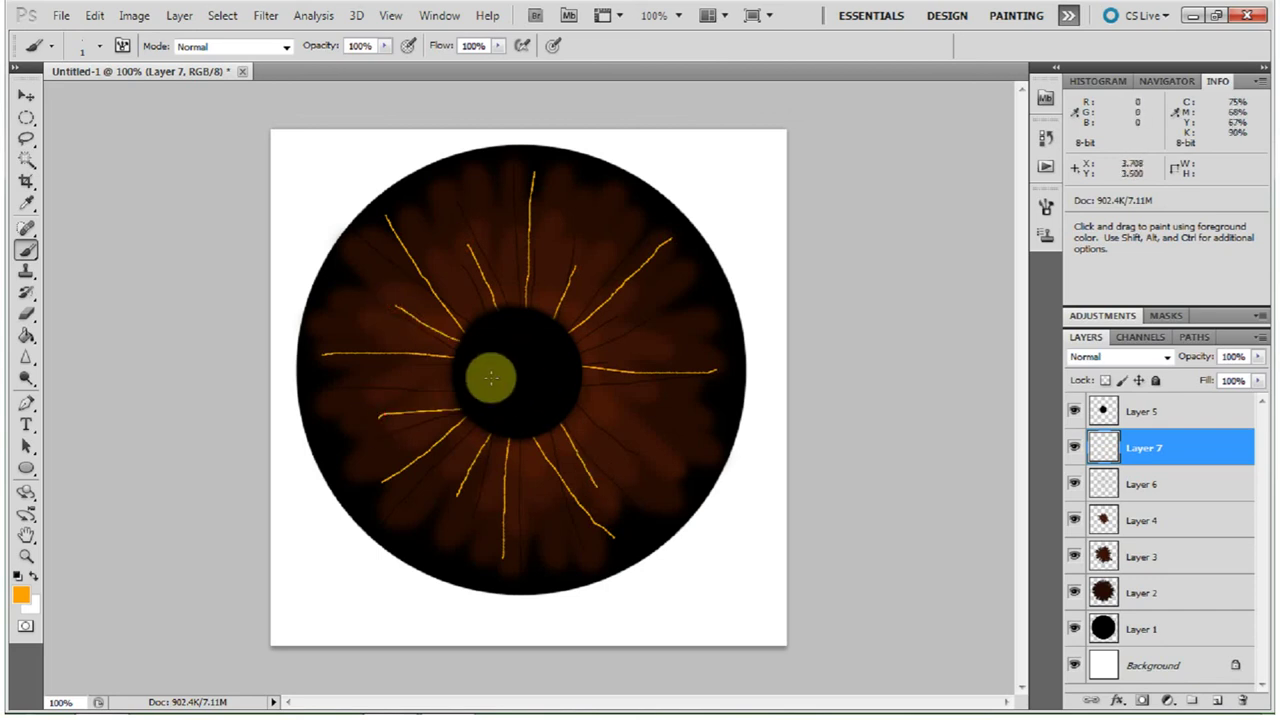
pyautogui.click(424, 388)
pyautogui.keyDown('shift'); pyautogui.click(451, 377); pyautogui.keyUp('shift')
pyautogui.click(629, 433)
pyautogui.keyDown('shift'); pyautogui.click(610, 403); pyautogui.keyUp('shift')
pyautogui.keyDown('shift'); pyautogui.click(583, 368); pyautogui.keyUp('shift')
pyautogui.click(532, 505)
pyautogui.keyDown('shift'); pyautogui.click(528, 440); pyautogui.keyUp('shift')
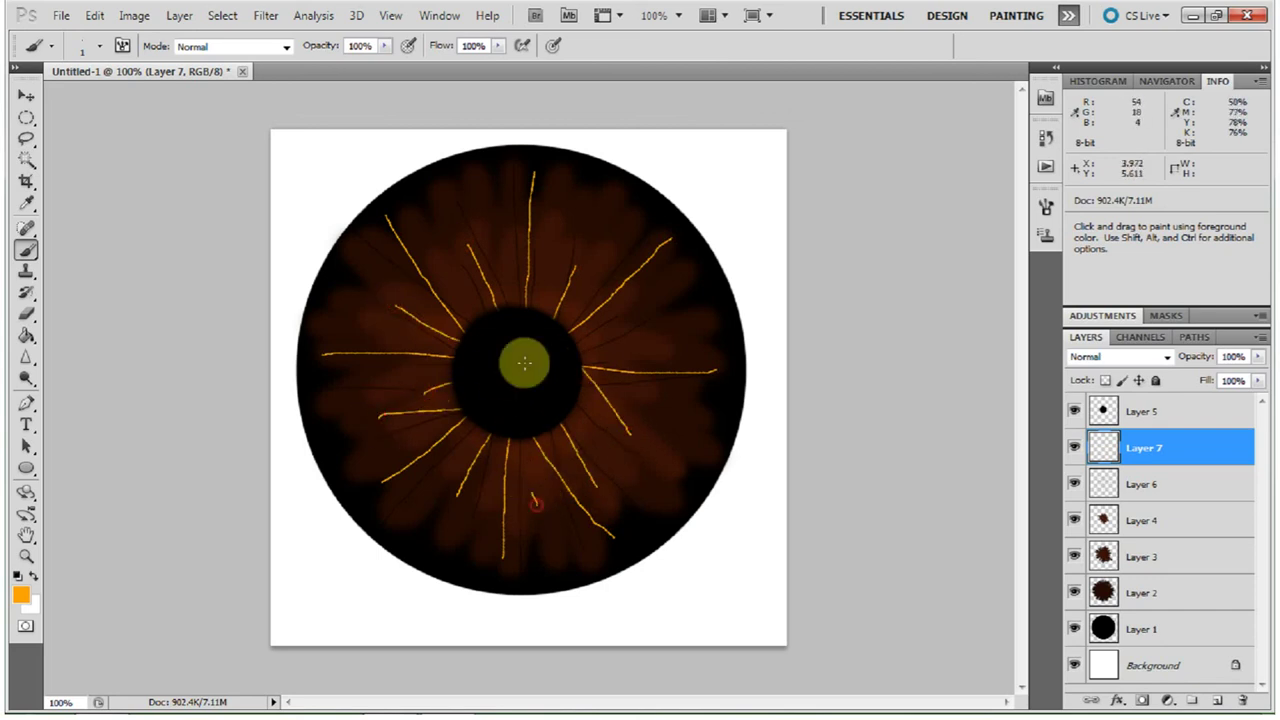
pyautogui.click(645, 318)
pyautogui.keyDown('shift'); pyautogui.click(580, 344); pyautogui.keyUp('shift')
pyautogui.click(577, 401)
pyautogui.keyDown('shift'); pyautogui.click(603, 435); pyautogui.keyUp('shift')
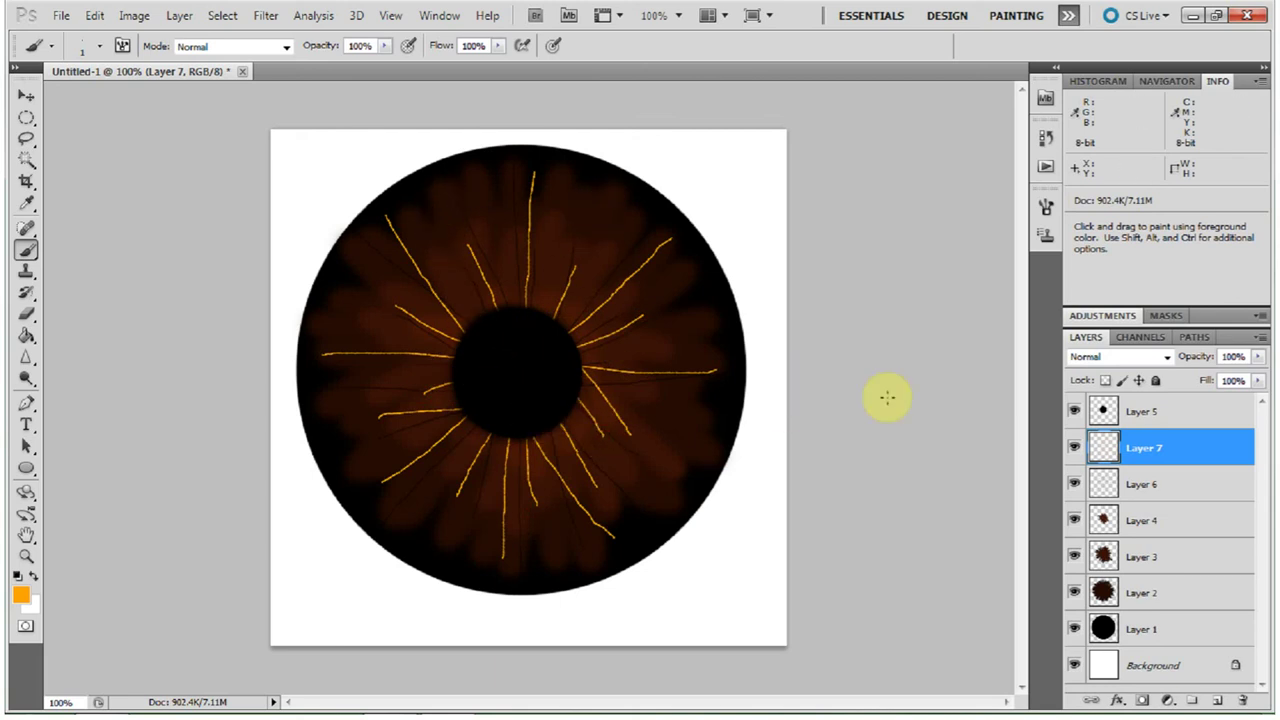
# Lower Layer 7 opacity to 39% and add an empty Layer 8 above it.
pyautogui.click(1257, 357)
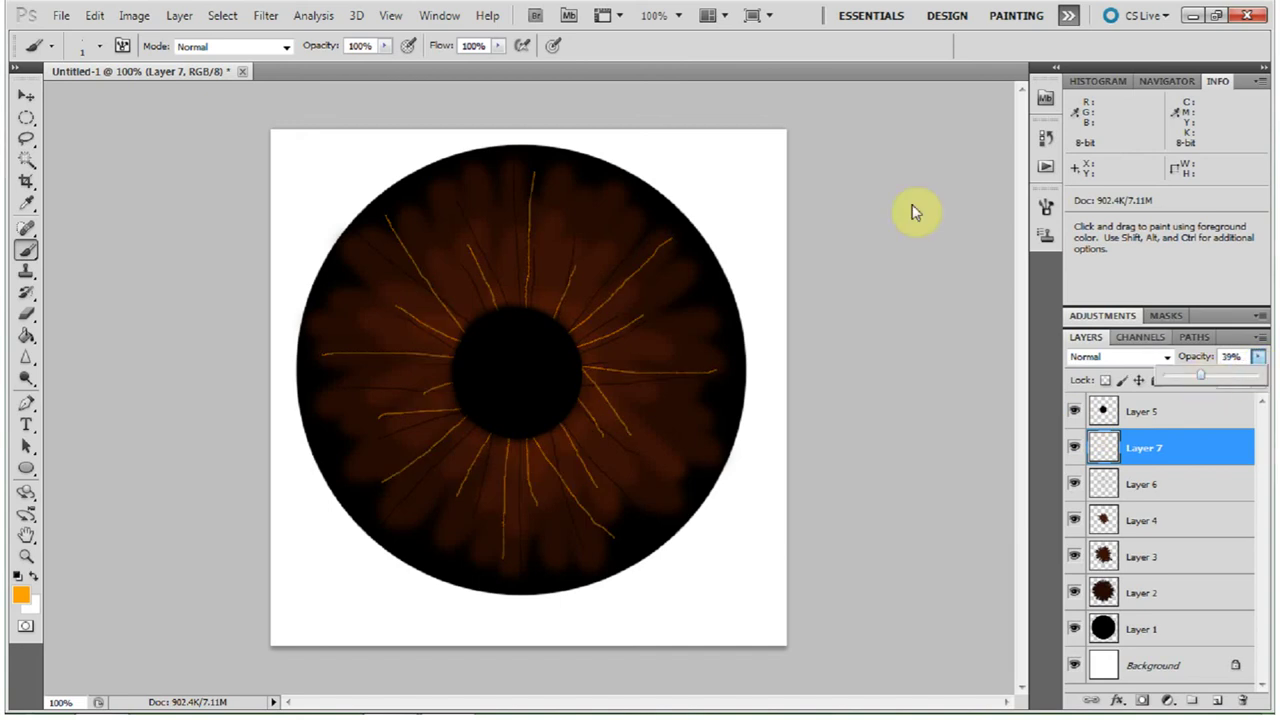
pyautogui.click(772, 50)
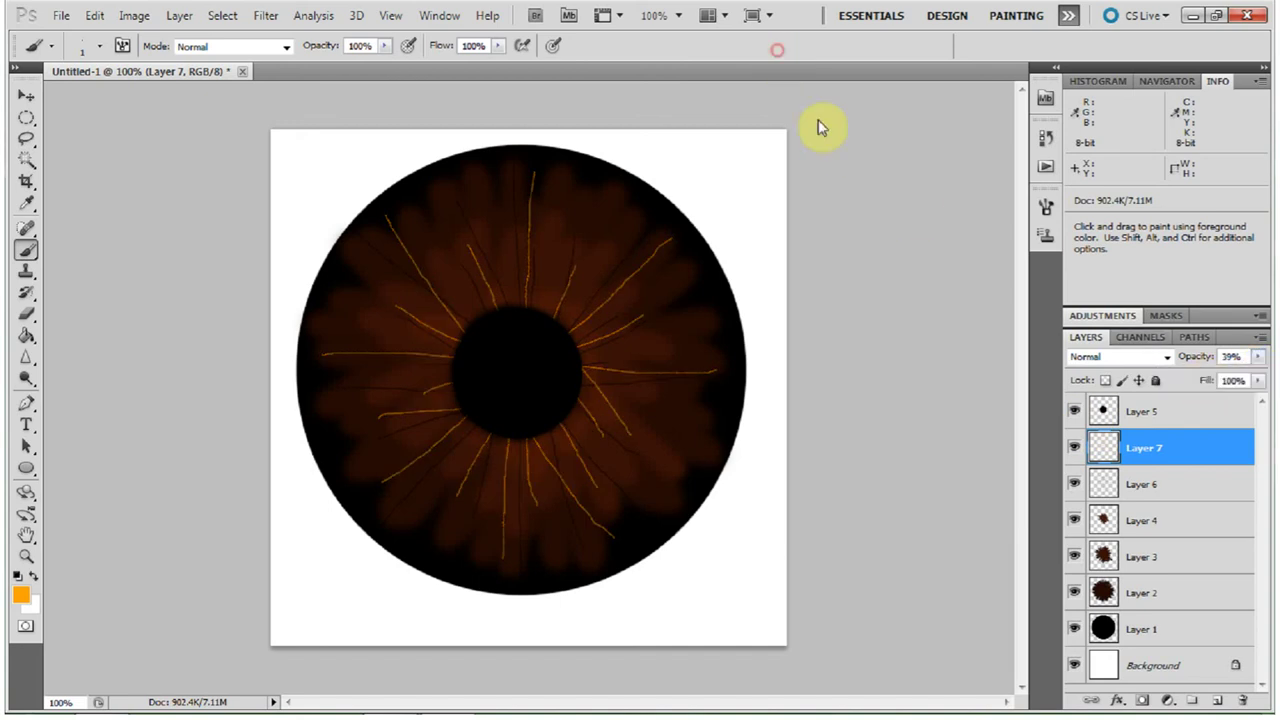
pyautogui.click(1213, 700)
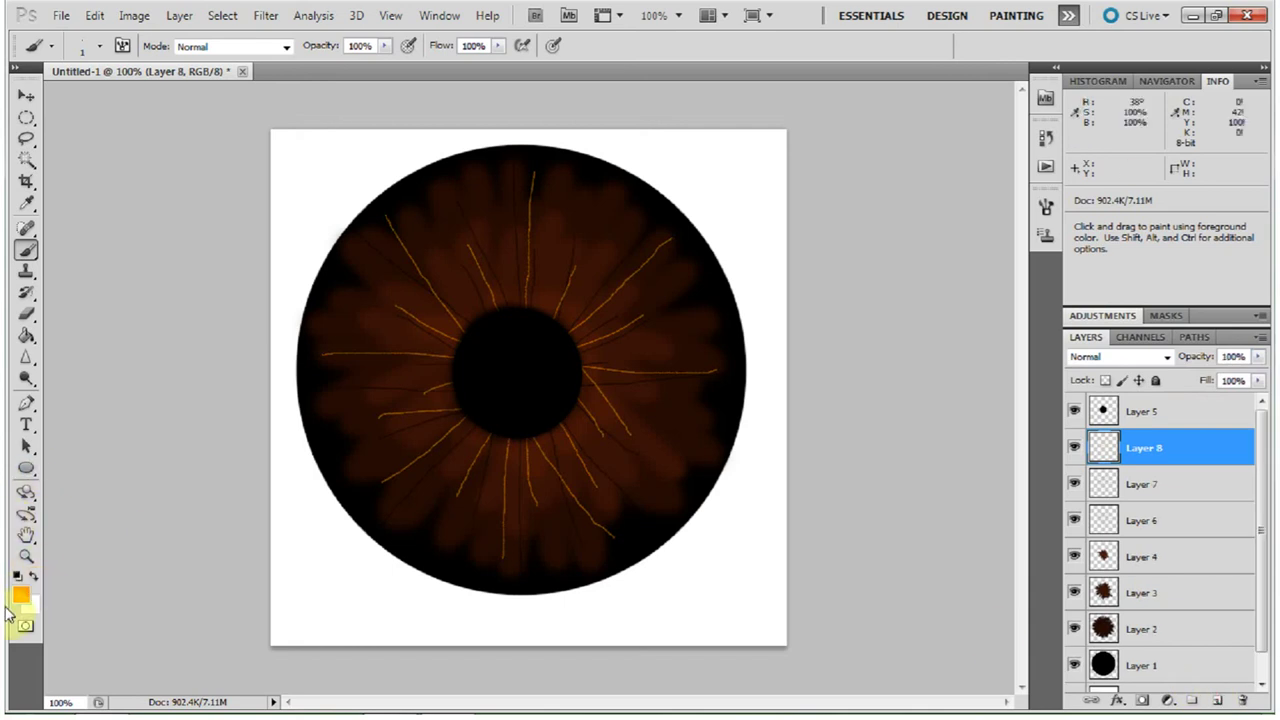
# Paint a soft orange glow around the pupil edges with a 17 px brush at 65% opacity.
pyautogui.click(96, 46)
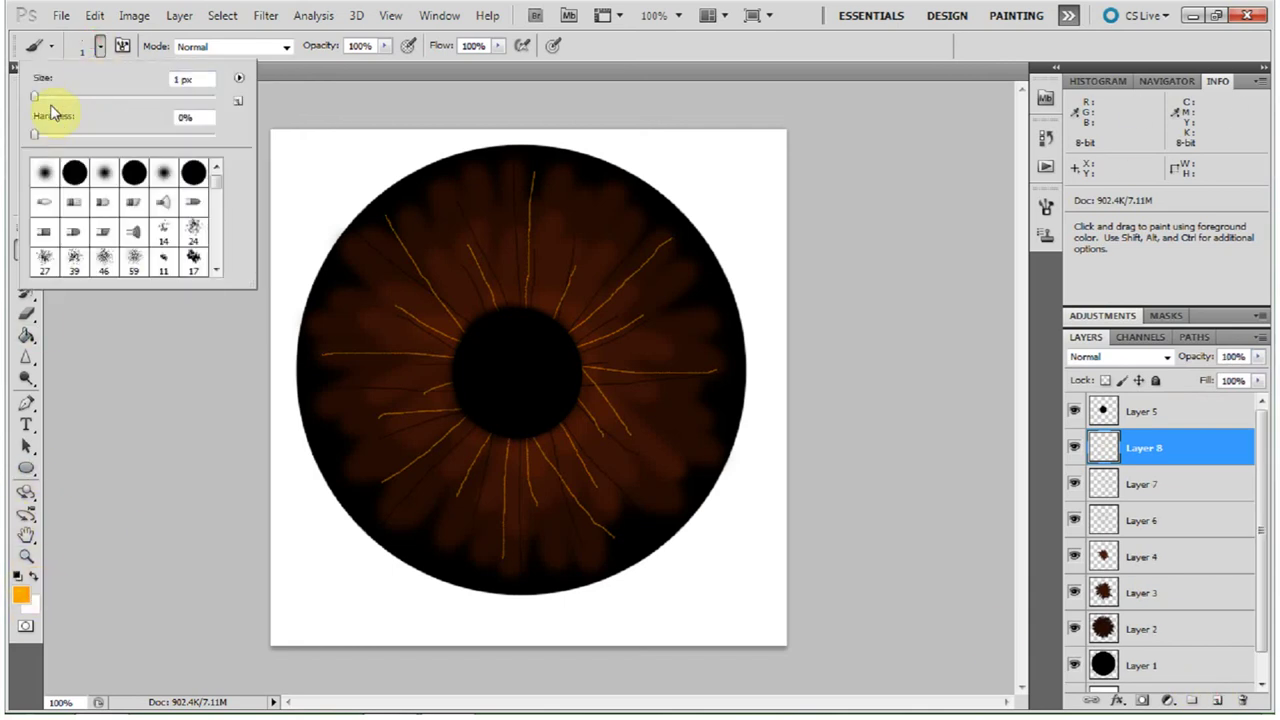
pyautogui.click(49, 96)
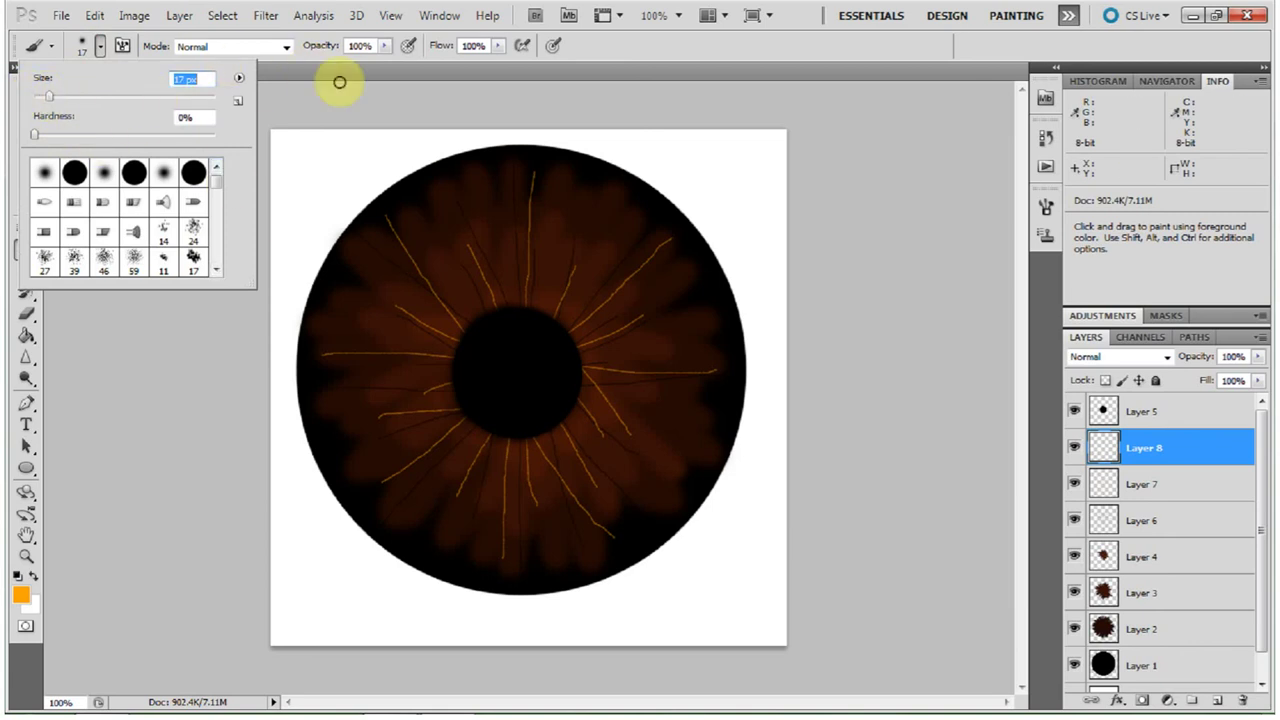
pyautogui.click(384, 46)
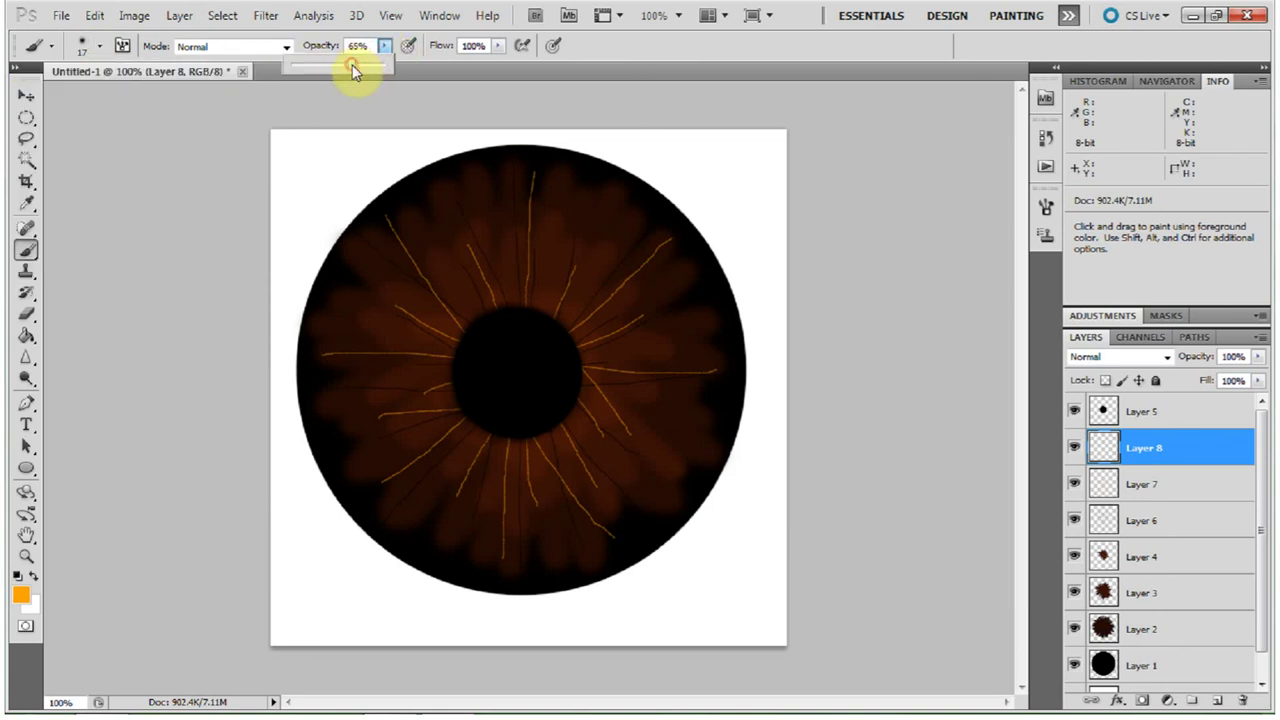
pyautogui.click(643, 51)
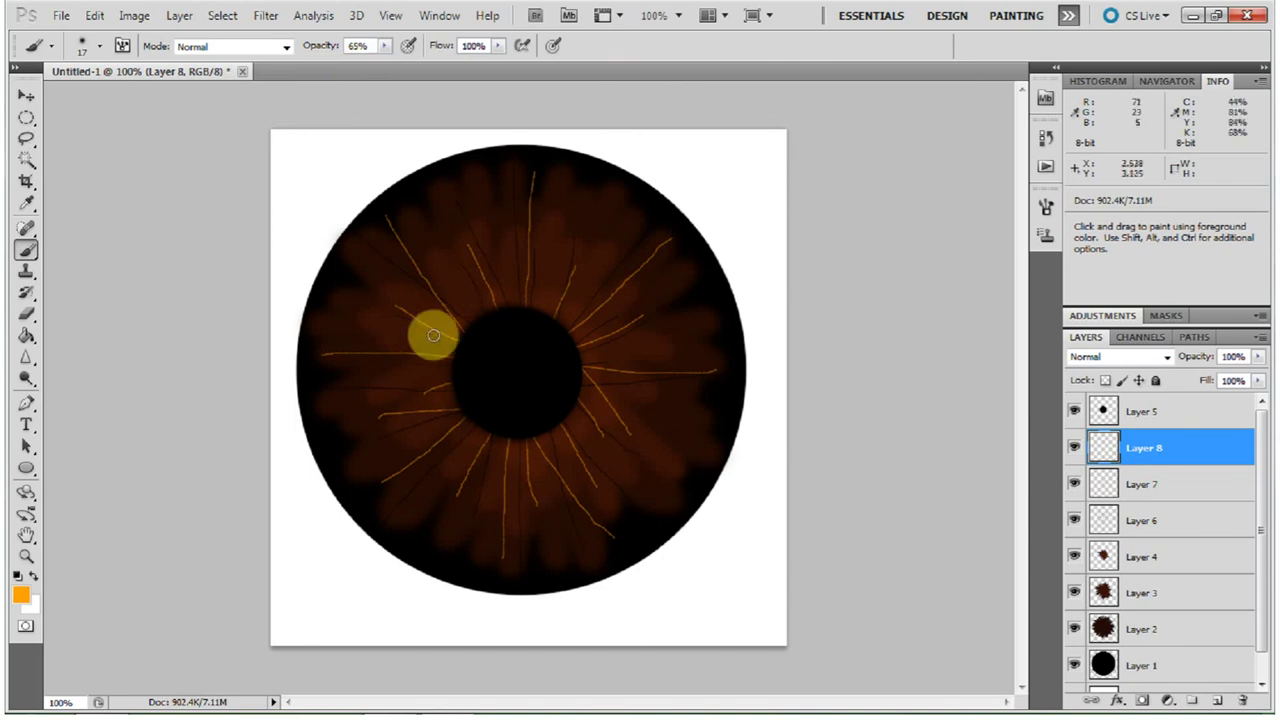
pyautogui.moveTo(433, 335)
pyautogui.mouseDown()
pyautogui.moveTo(443, 358)
pyautogui.moveTo(470, 314)
pyautogui.moveTo(517, 297)
pyautogui.moveTo(451, 354)
pyautogui.moveTo(479, 315)
pyautogui.mouseUp()
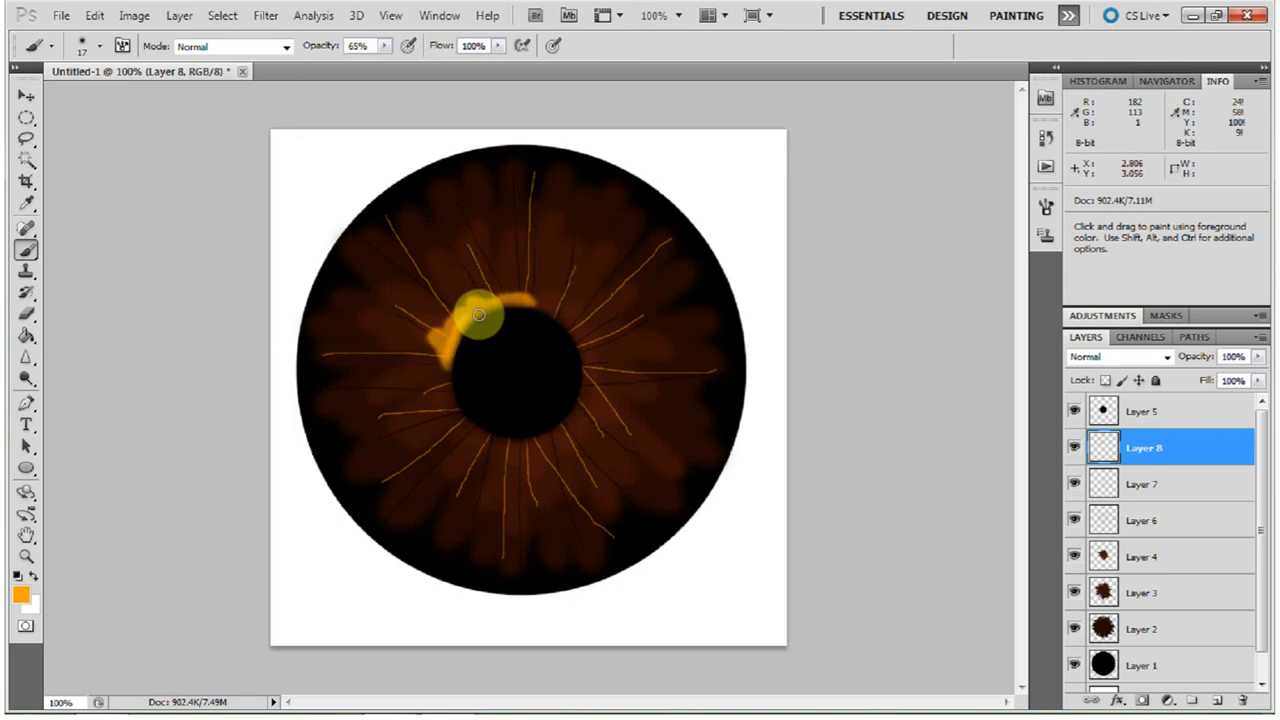
pyautogui.moveTo(471, 426)
pyautogui.mouseDown()
pyautogui.moveTo(515, 463)
pyautogui.moveTo(524, 432)
pyautogui.moveTo(536, 471)
pyautogui.moveTo(541, 429)
pyautogui.moveTo(568, 429)
pyautogui.moveTo(579, 412)
pyautogui.moveTo(568, 389)
pyautogui.moveTo(508, 443)
pyautogui.moveTo(555, 433)
pyautogui.moveTo(561, 396)
pyautogui.moveTo(534, 449)
pyautogui.mouseUp()
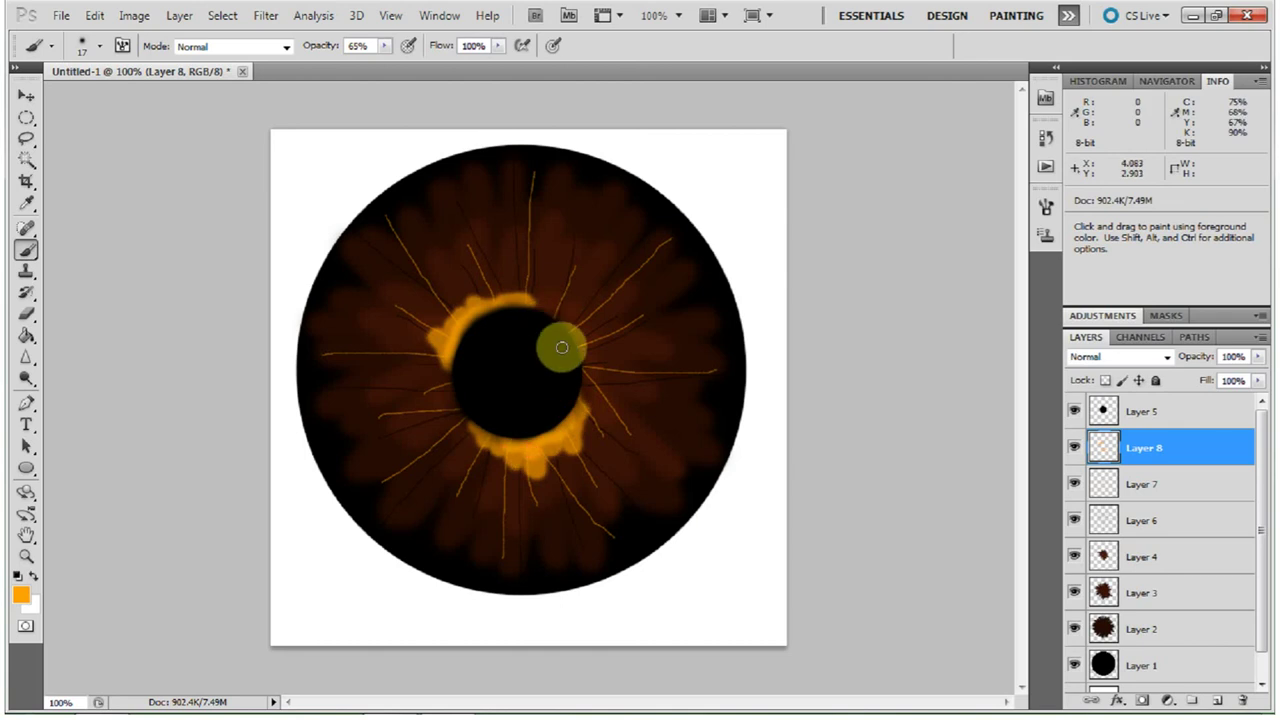
pyautogui.moveTo(562, 347)
pyautogui.mouseDown()
pyautogui.moveTo(571, 334)
pyautogui.moveTo(589, 343)
pyautogui.moveTo(566, 377)
pyautogui.moveTo(566, 330)
pyautogui.mouseUp()
# Fade Layer 8 to 29% opacity.
pyautogui.click(1258, 357)
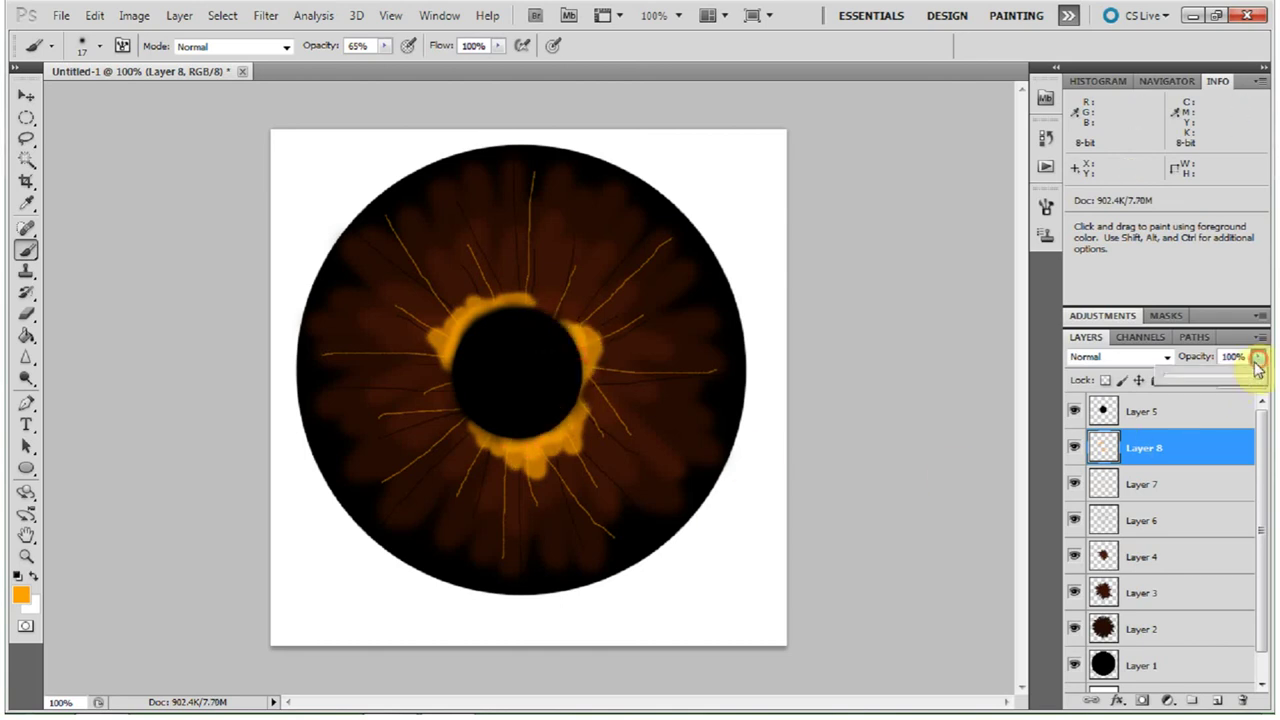
pyautogui.click(1192, 379)
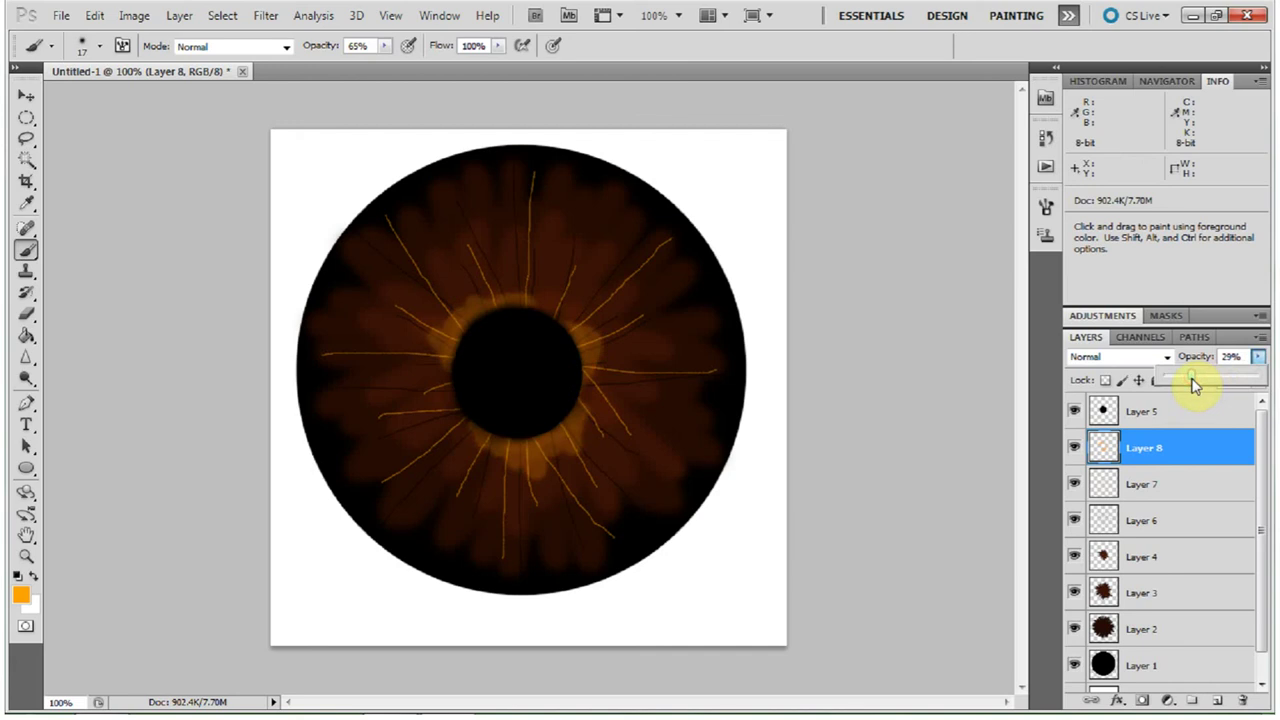
pyautogui.click(824, 44)
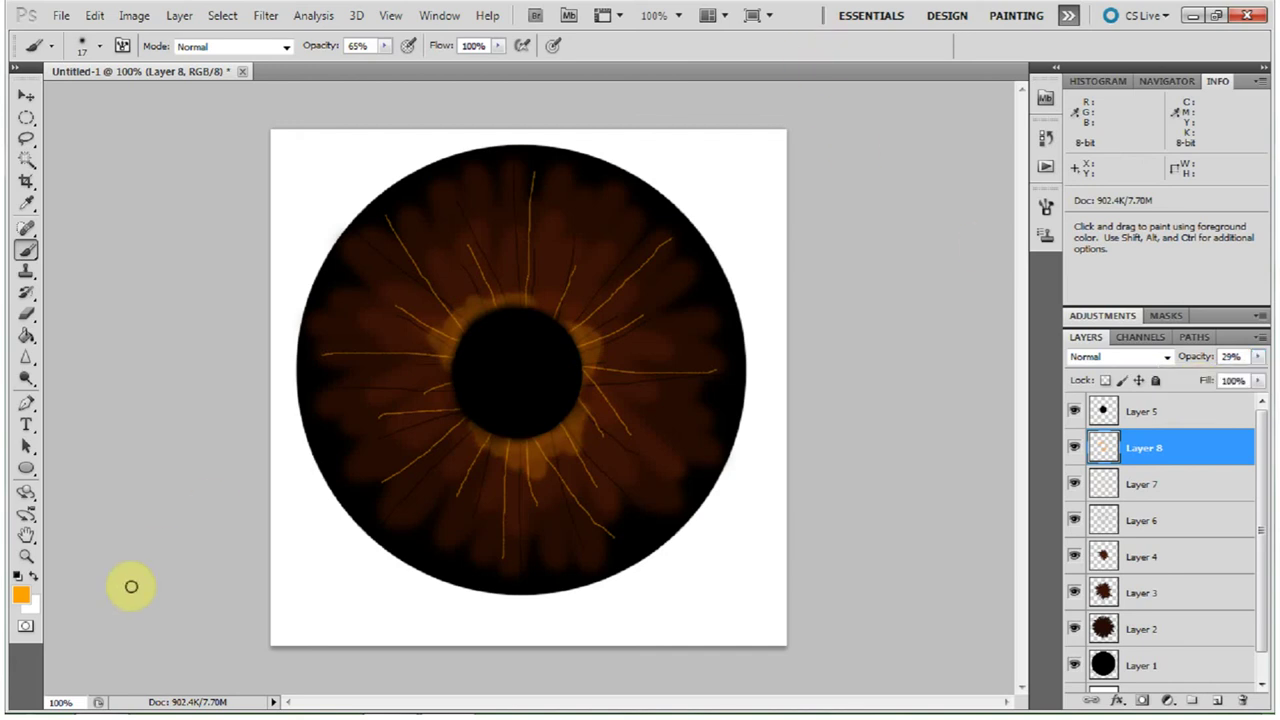
# Set the foreground to dark red 690505 and the brush to Color mode at 100% opacity.
pyautogui.click(22, 597)
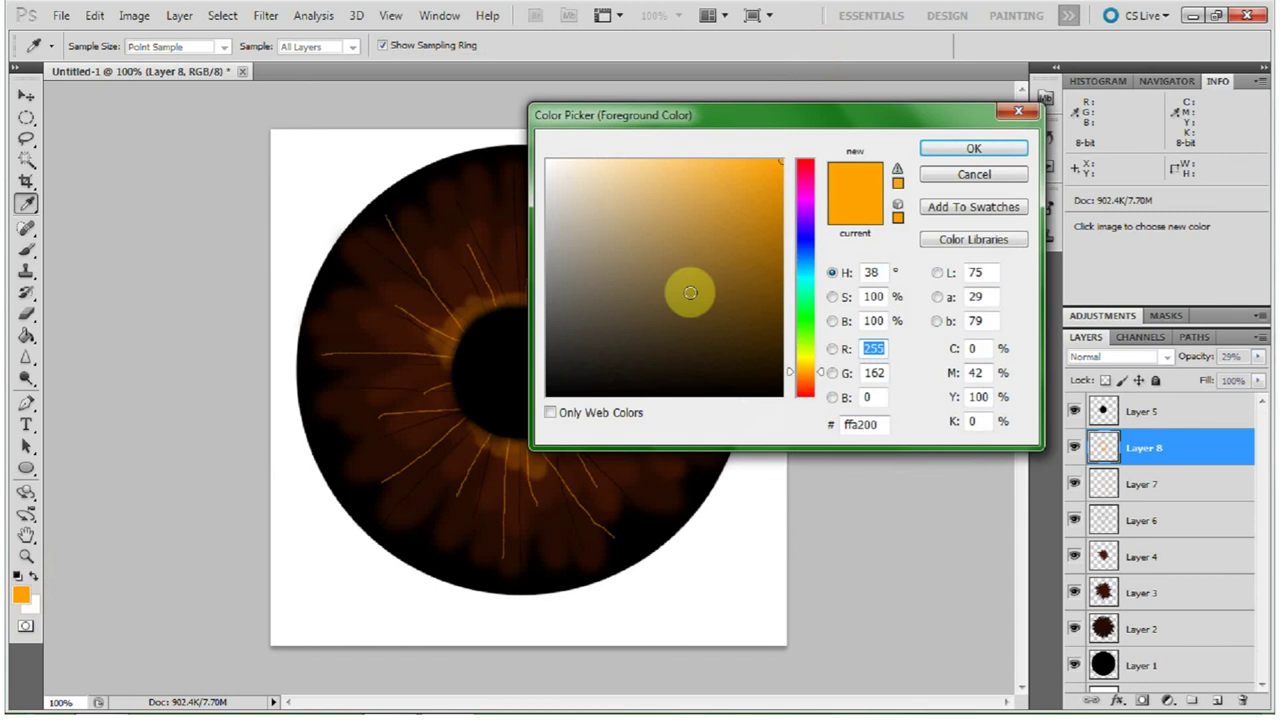
pyautogui.moveTo(826, 375); pyautogui.dragTo(809, 414)
pyautogui.click(771, 298)
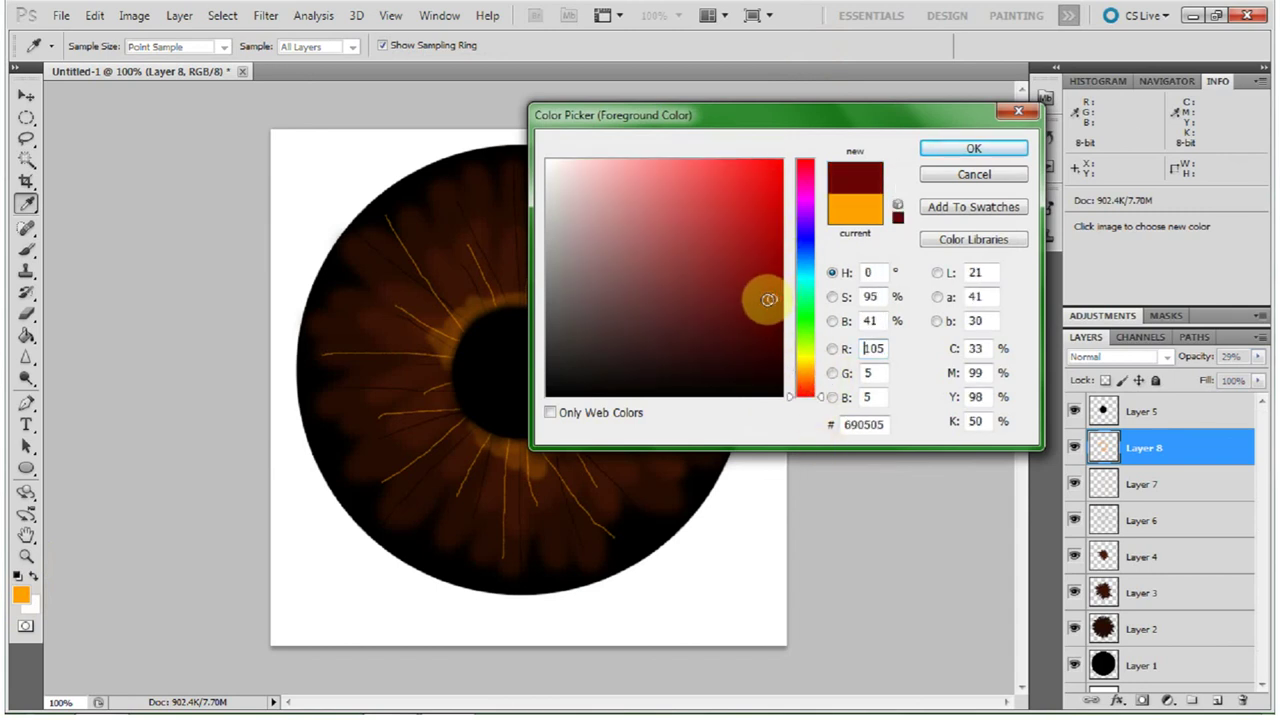
pyautogui.click(973, 148)
pyautogui.press('b')
pyautogui.click(284, 46)
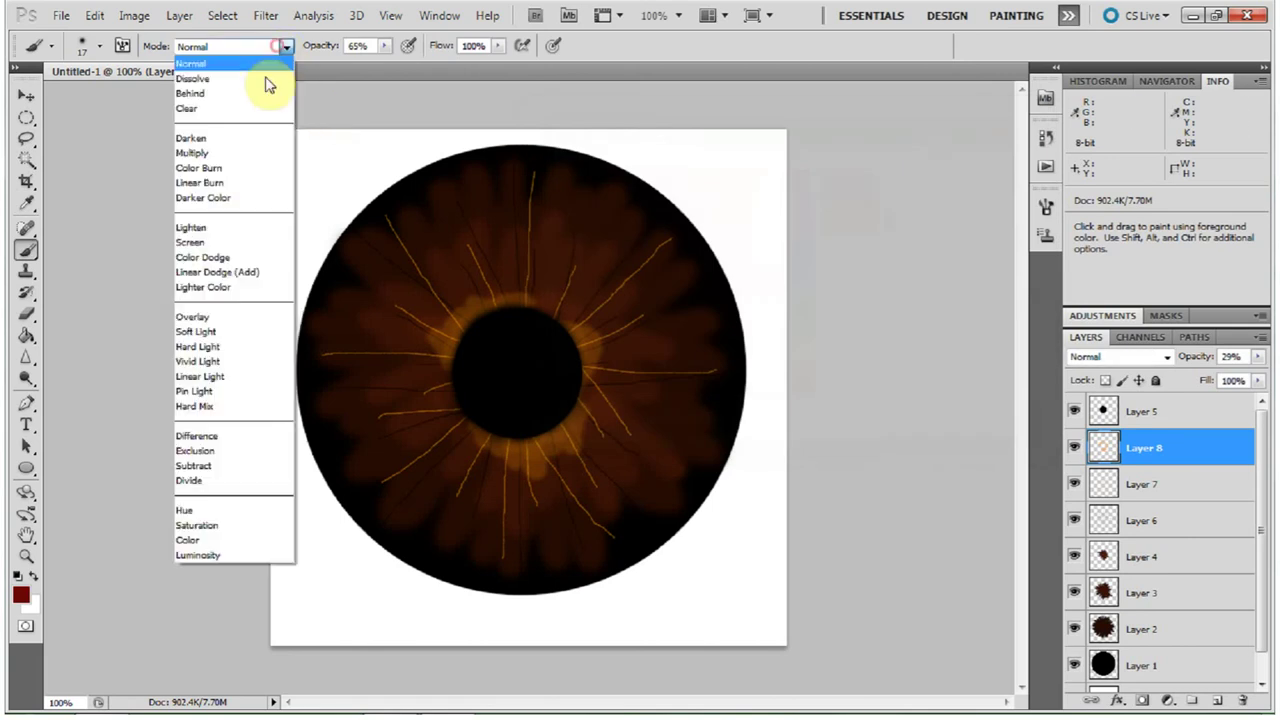
pyautogui.click(208, 540)
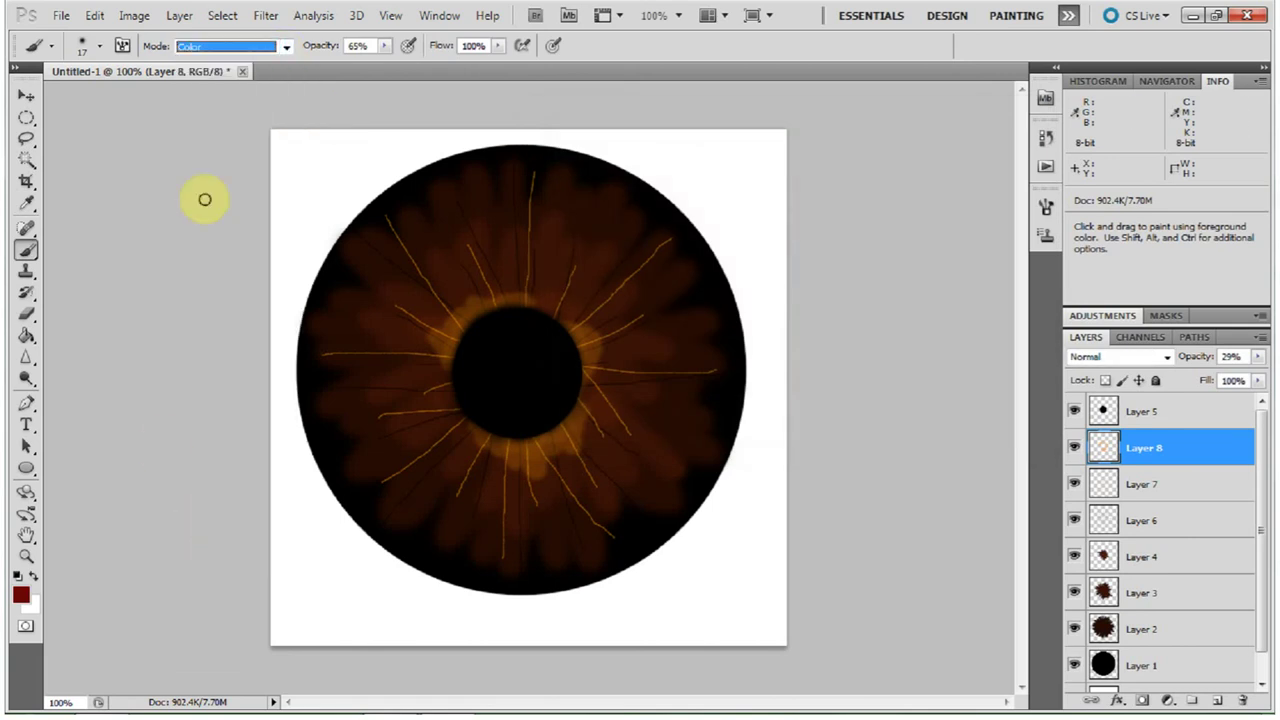
pyautogui.click(383, 47)
pyautogui.moveTo(389, 63); pyautogui.dragTo(424, 64)
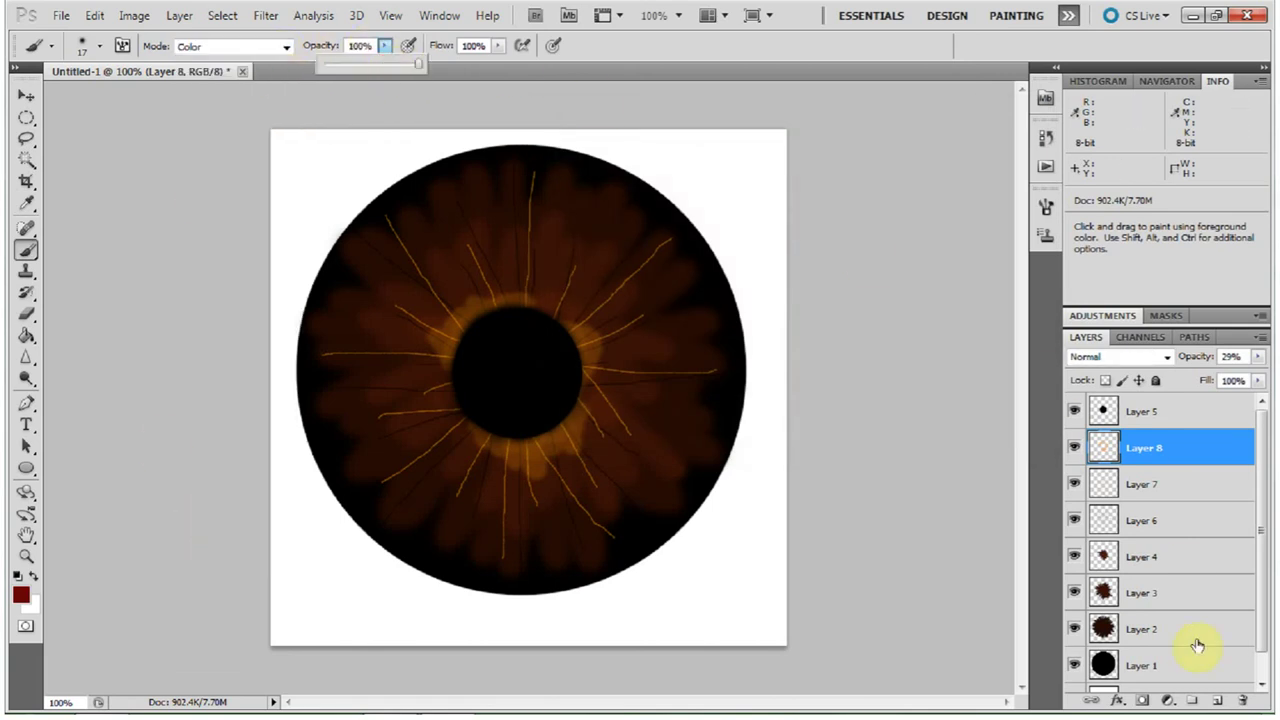
# On a new Layer 9, paint dark red patches on the upper and lower iris, then fade it to 33%.
pyautogui.click(1222, 700)
pyautogui.moveTo(357, 252)
pyautogui.mouseDown()
pyautogui.moveTo(411, 267)
pyautogui.moveTo(462, 202)
pyautogui.mouseUp()
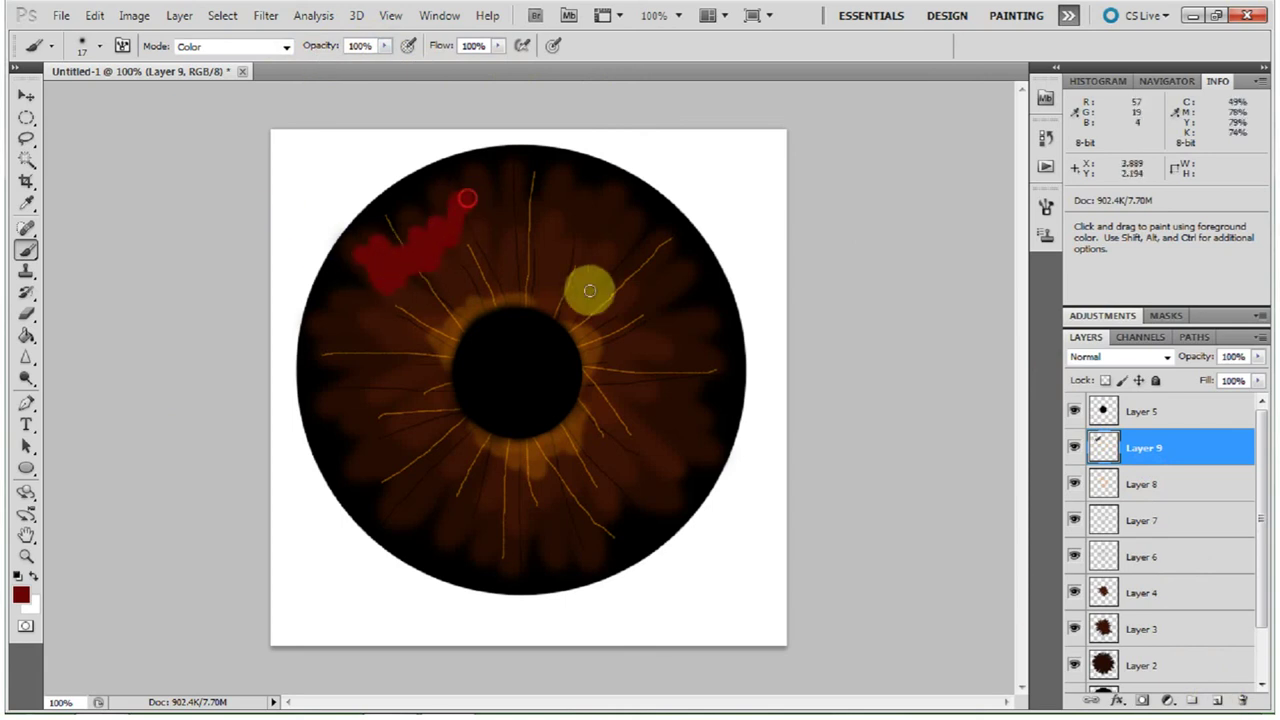
pyautogui.moveTo(620, 230)
pyautogui.mouseDown()
pyautogui.moveTo(642, 299)
pyautogui.moveTo(672, 320)
pyautogui.mouseUp()
pyautogui.moveTo(507, 553)
pyautogui.mouseDown()
pyautogui.moveTo(498, 512)
pyautogui.moveTo(502, 556)
pyautogui.moveTo(559, 477)
pyautogui.moveTo(577, 529)
pyautogui.mouseUp()
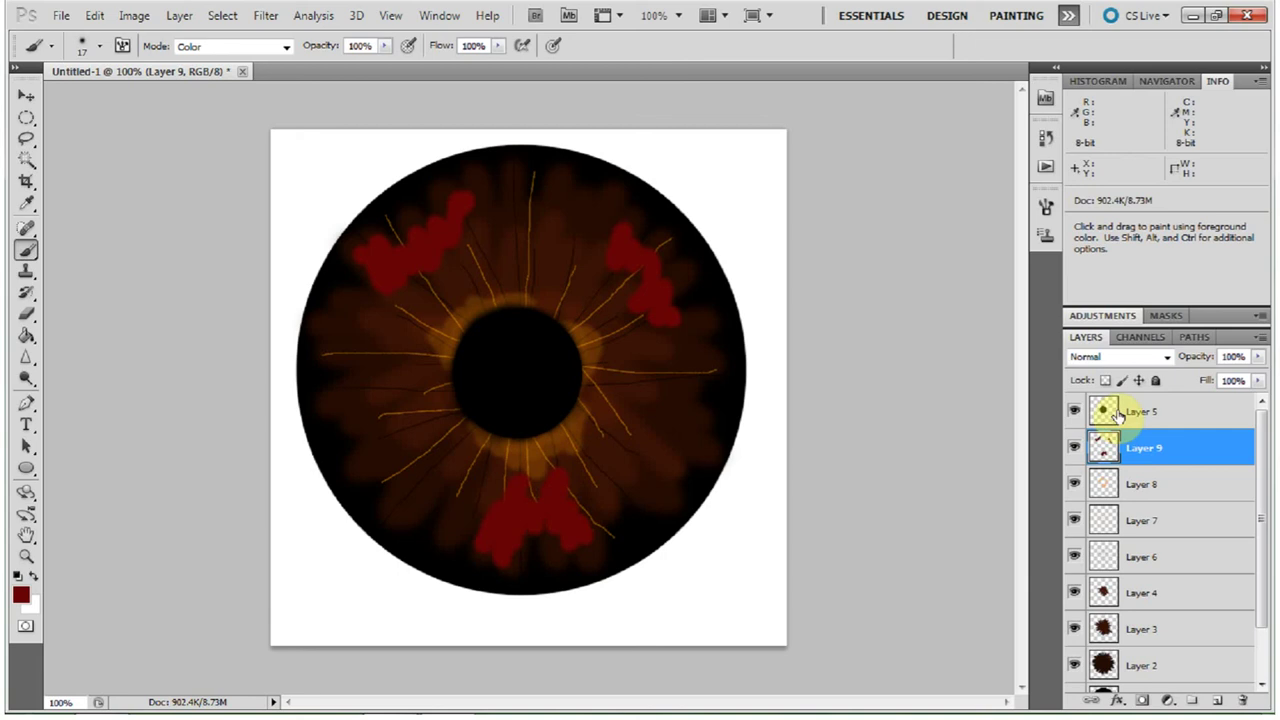
pyautogui.click(1257, 356)
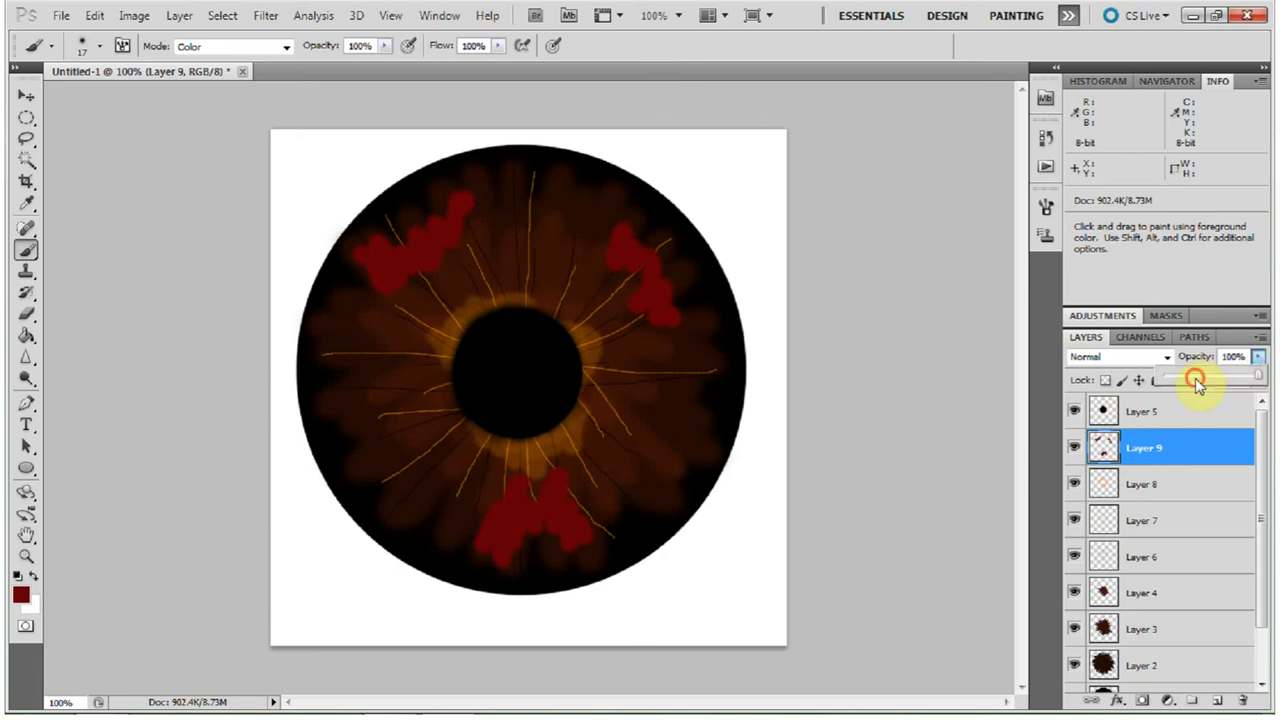
pyautogui.click(1196, 381)
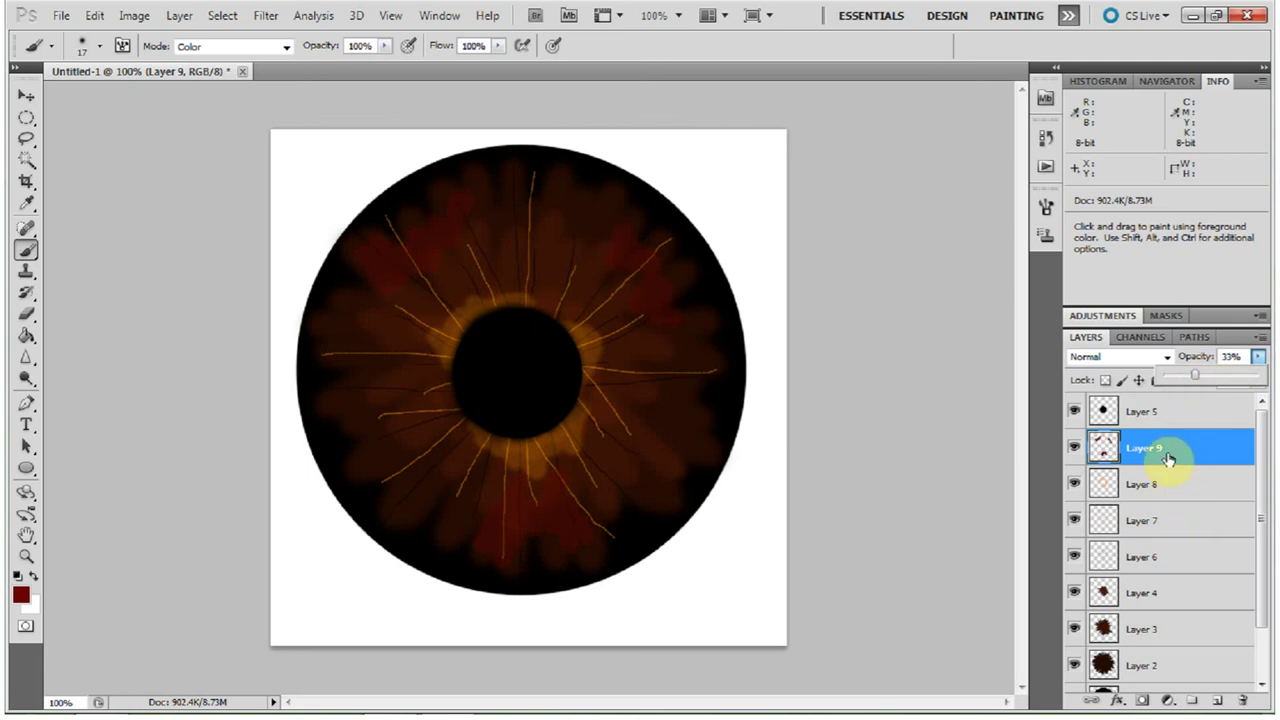
# Move Layer 9 below Layer 7 and Layer 6 above Layer 8, add Layer 10, and make white the painting colour.
pyautogui.moveTo(1166, 450); pyautogui.dragTo(1174, 505)
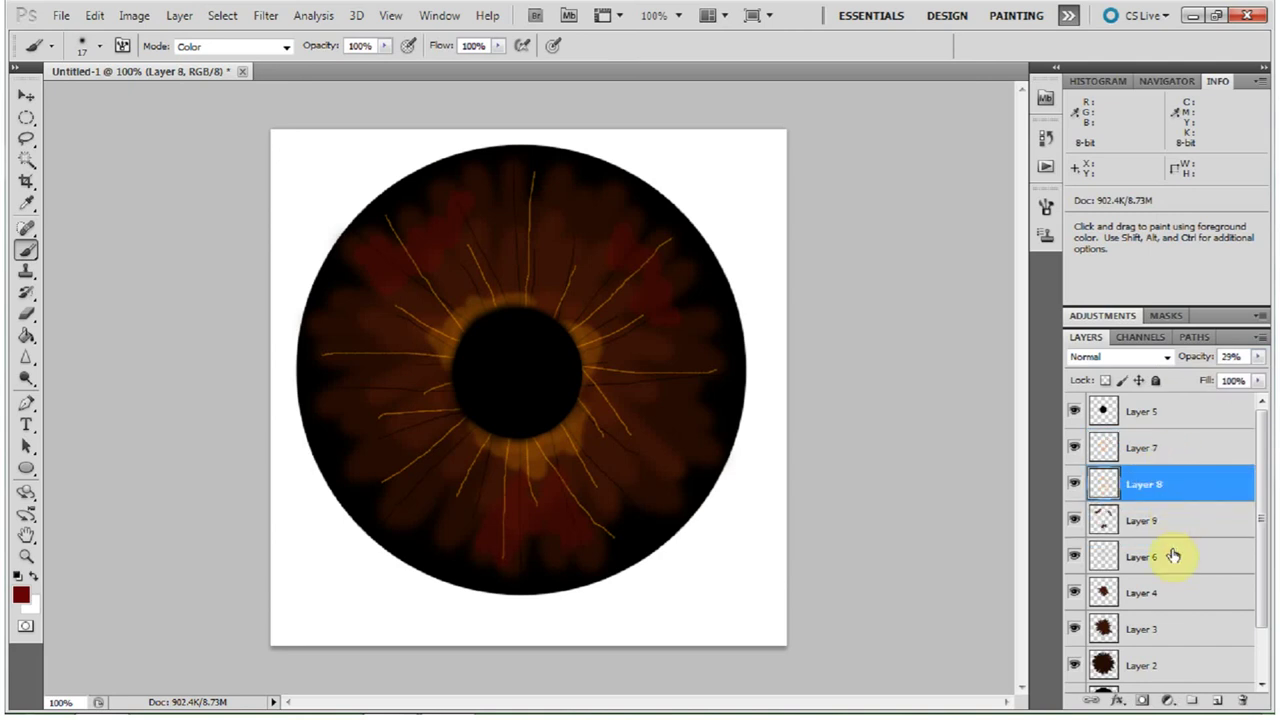
pyautogui.moveTo(1173, 556); pyautogui.dragTo(1171, 486)
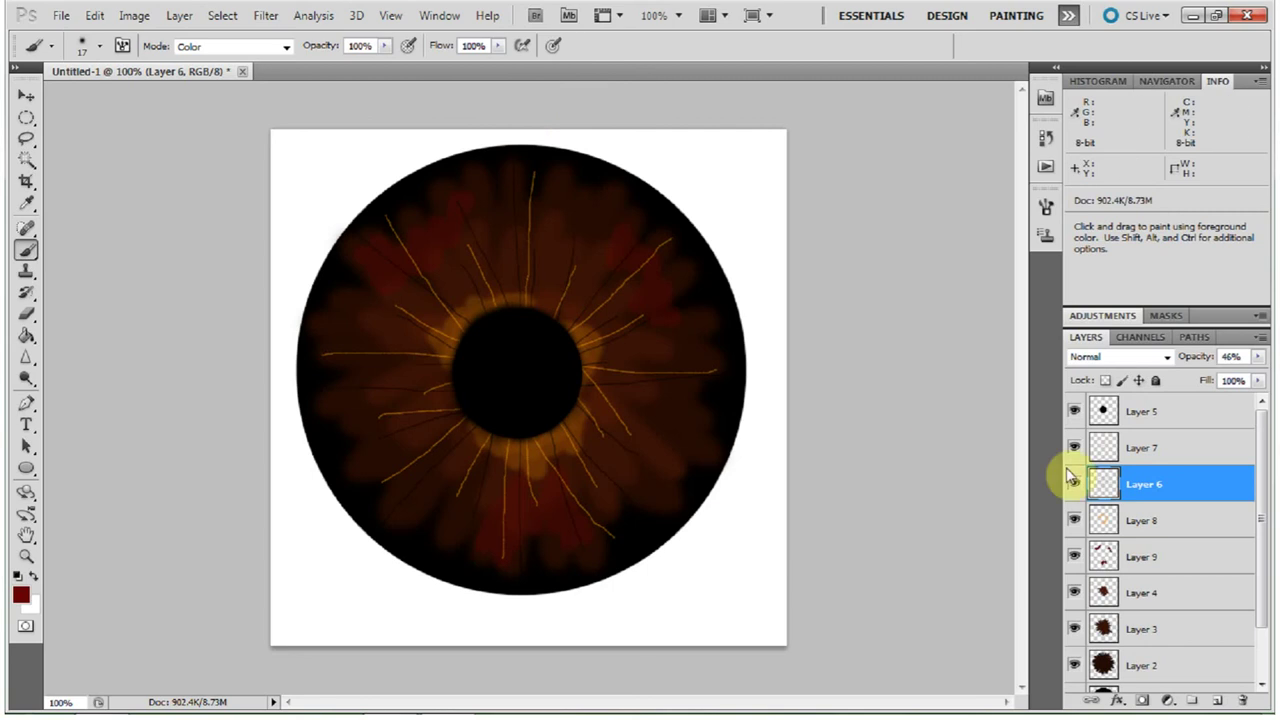
pyautogui.click(1208, 409)
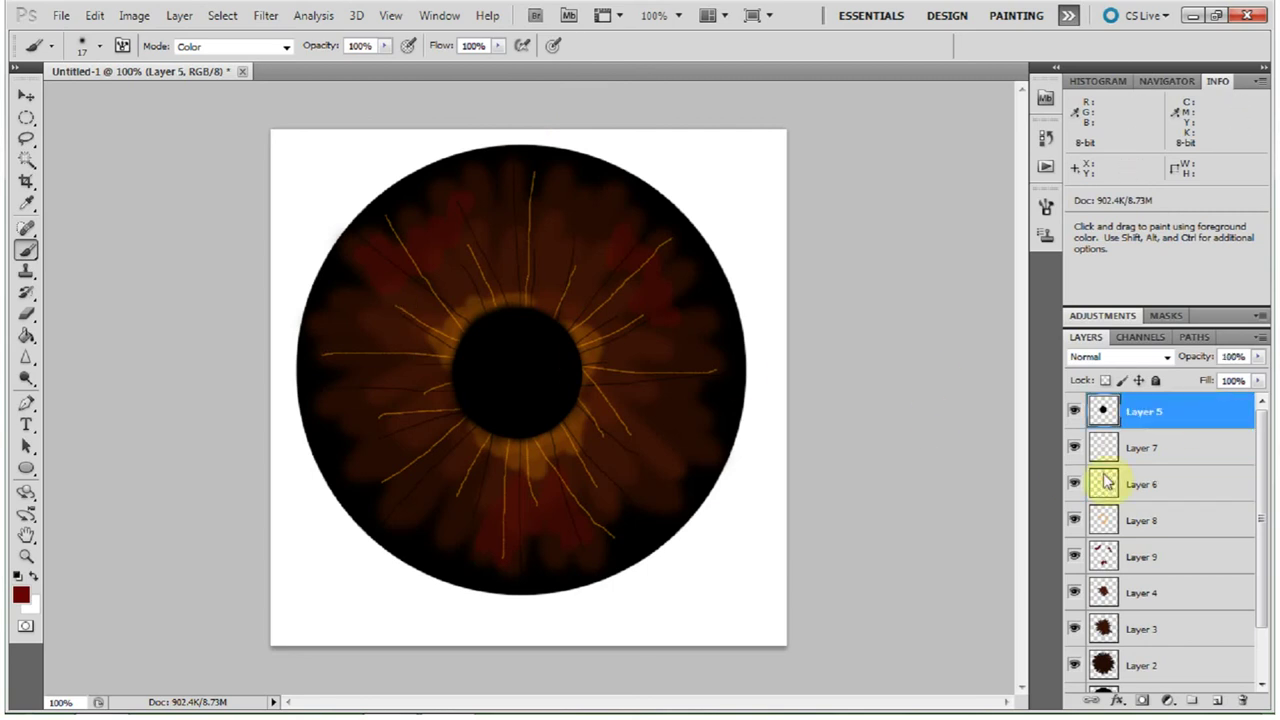
pyautogui.click(1217, 702)
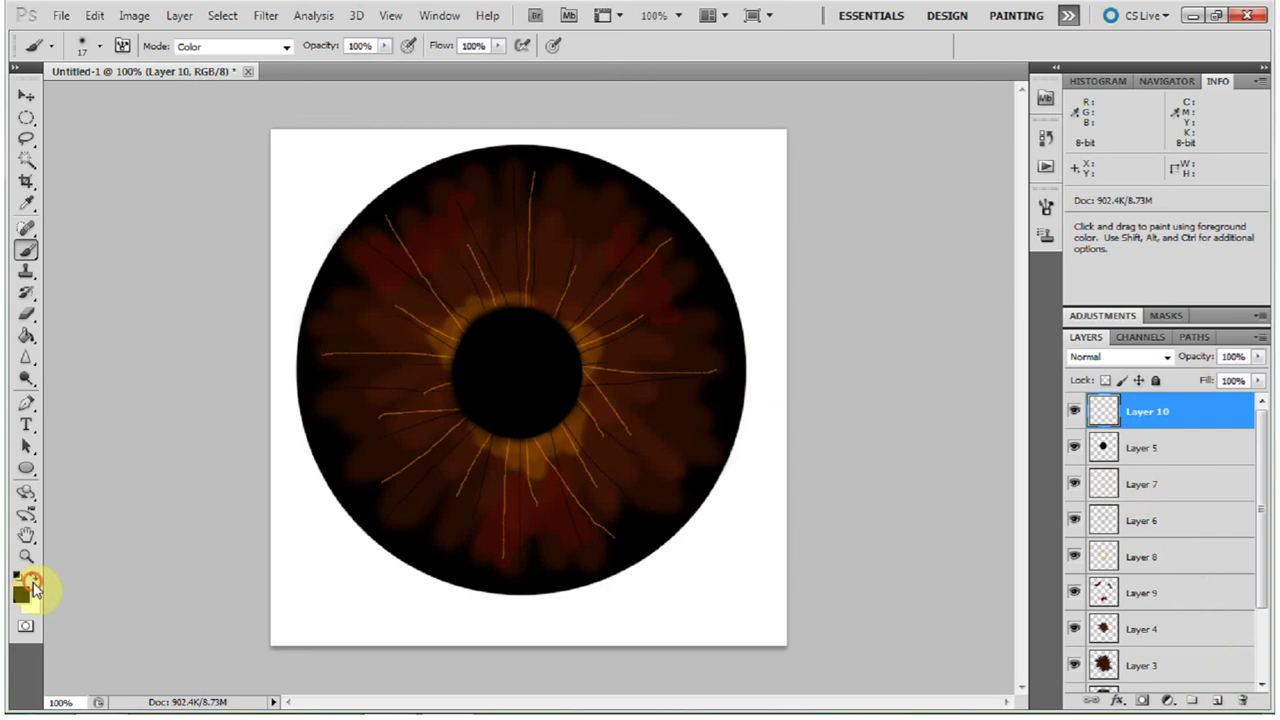
pyautogui.click(33, 580)
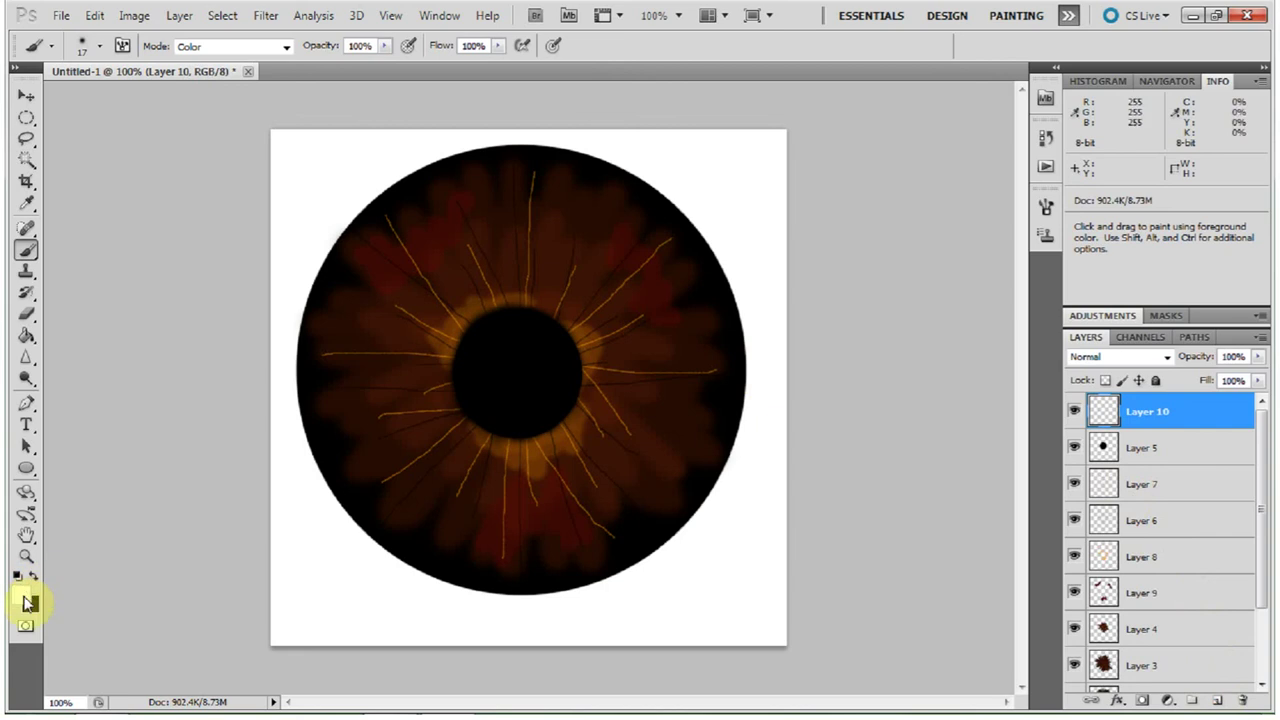
# Set the foreground colour to pale cream #fef9e2.
pyautogui.click(29, 603)
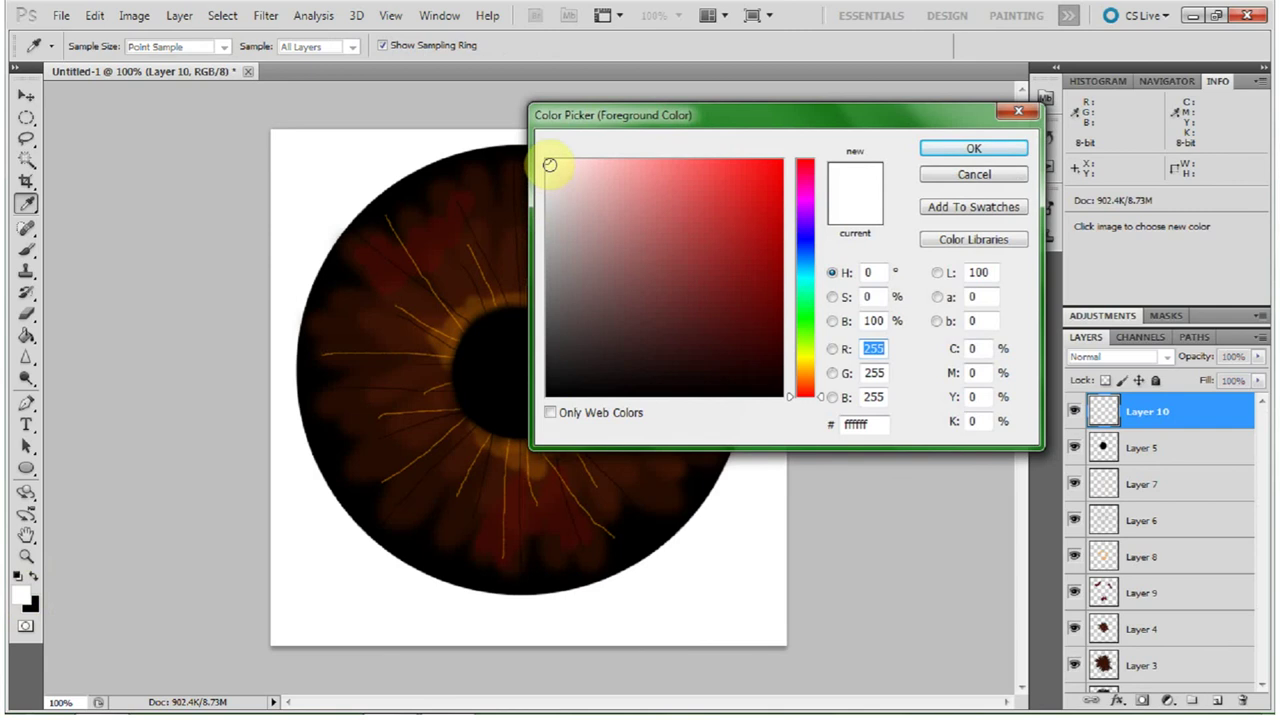
pyautogui.click(811, 364)
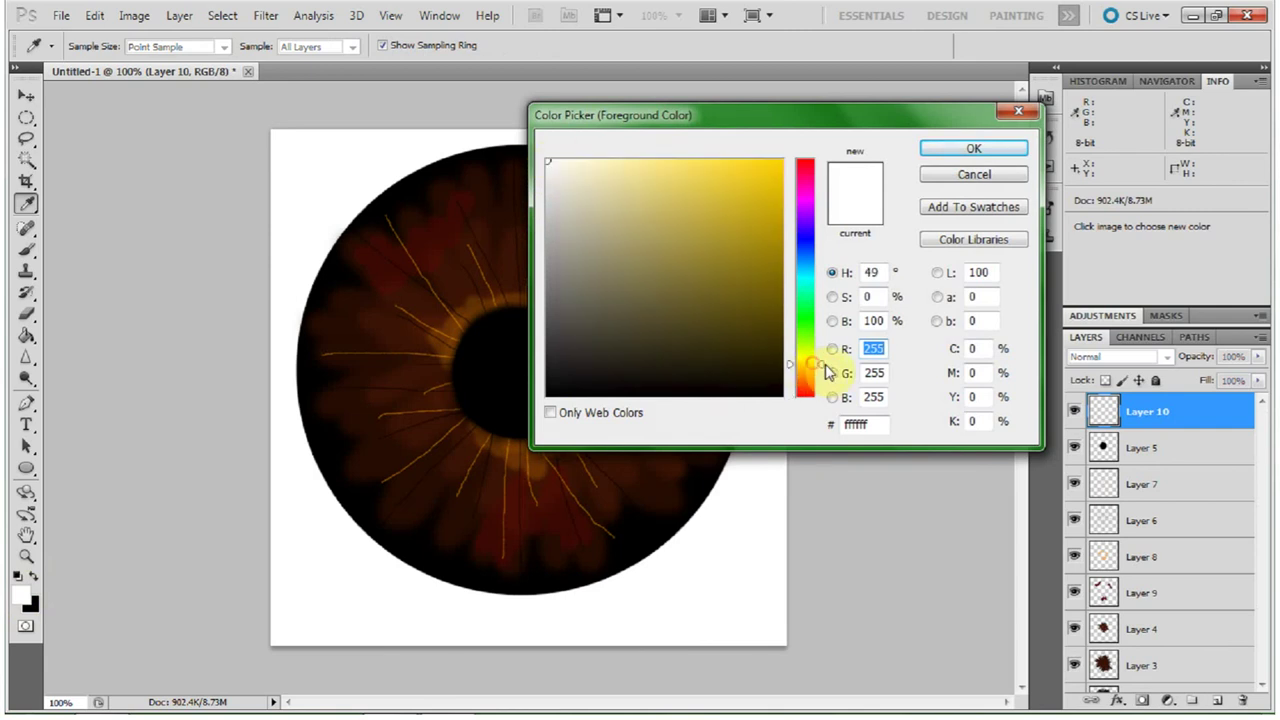
pyautogui.click(571, 160)
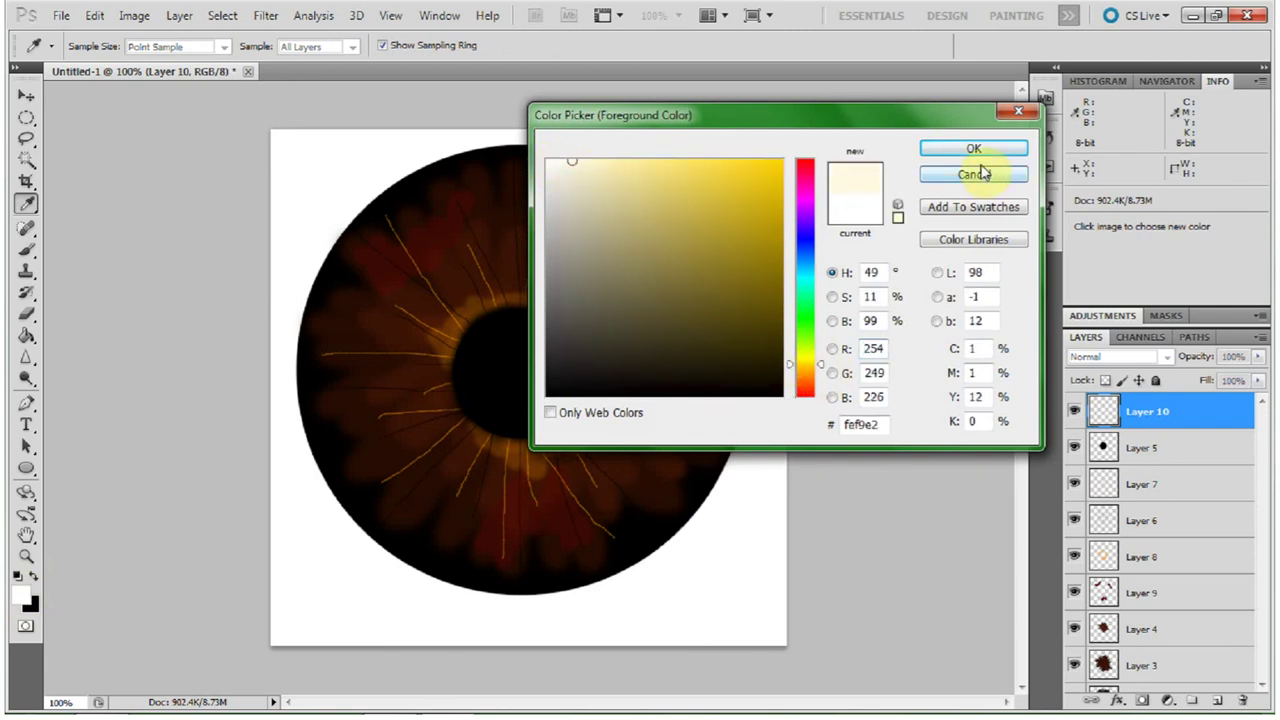
pyautogui.click(953, 150)
# Set the brush to 49 px, Normal blending mode and 34% opacity.
pyautogui.press('b')
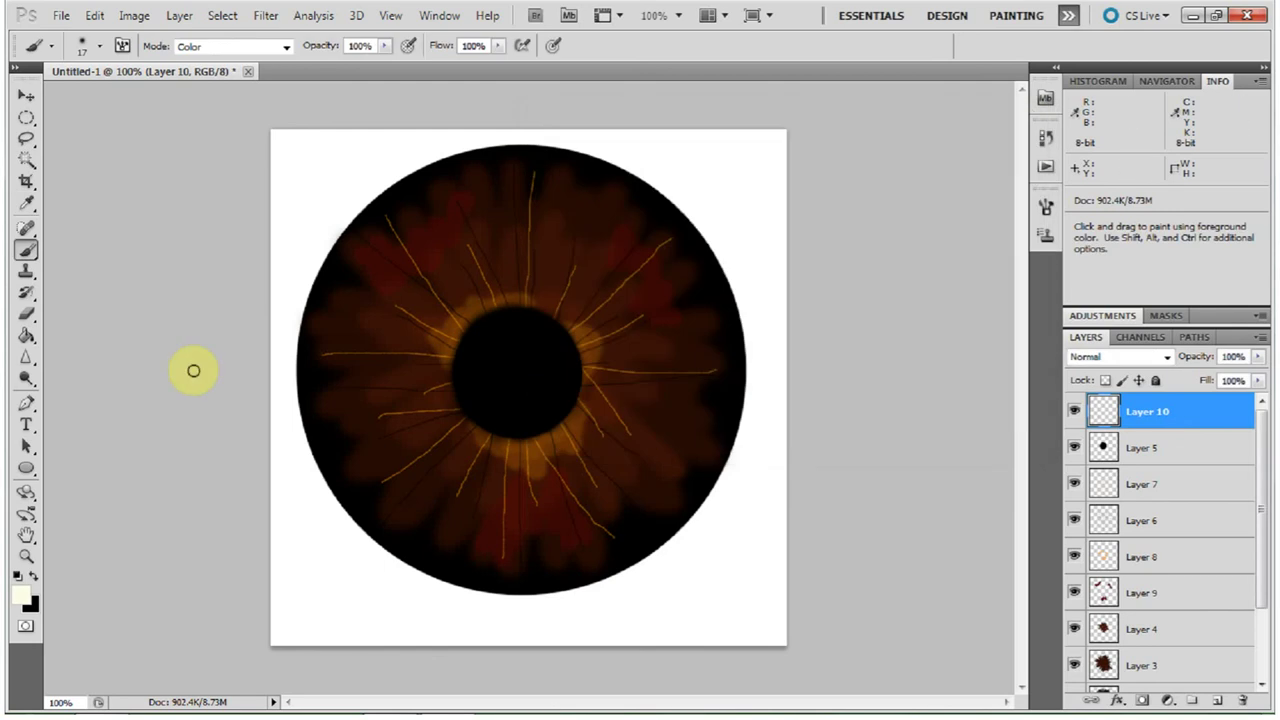
pyautogui.click(99, 46)
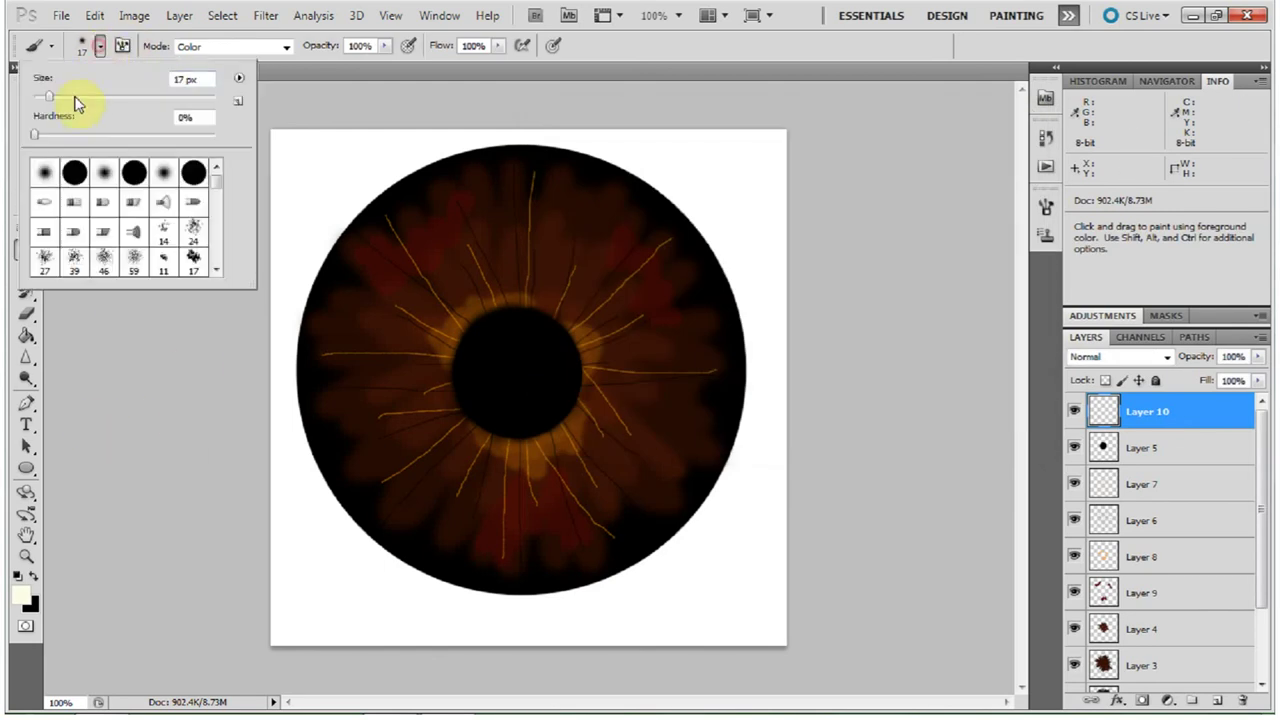
pyautogui.click(79, 97)
pyautogui.click(280, 46)
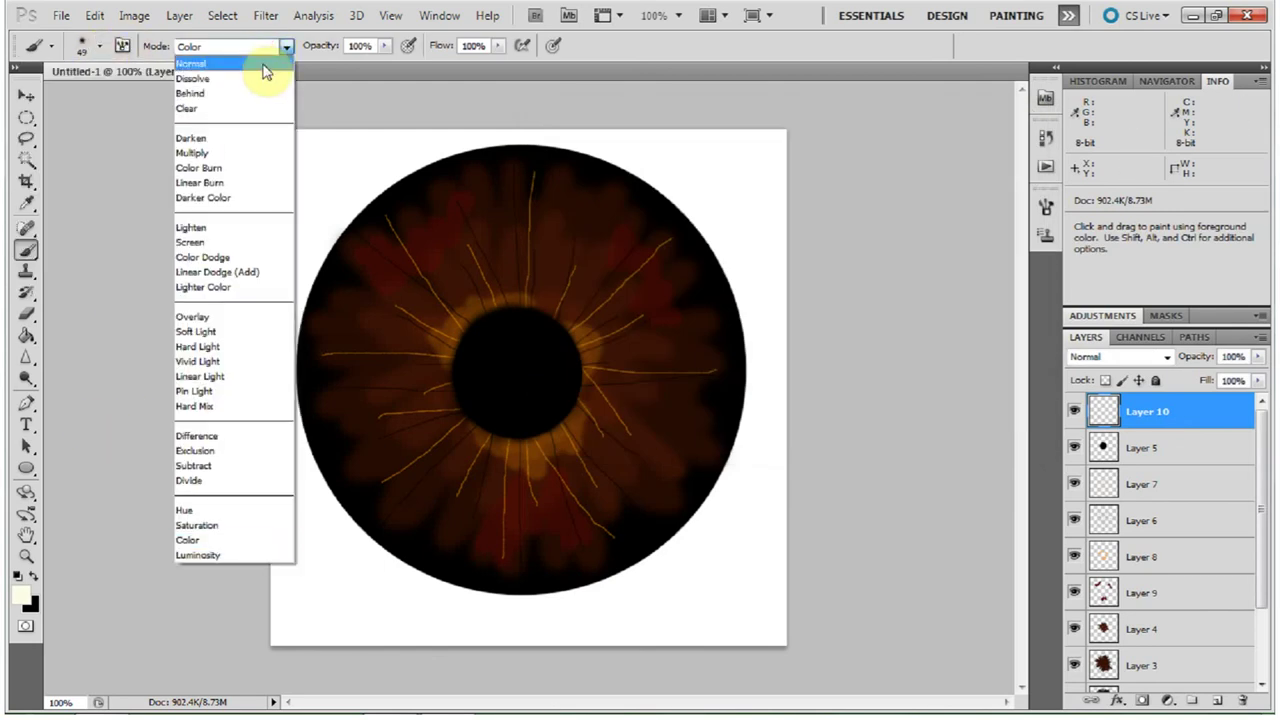
pyautogui.click(262, 60)
pyautogui.click(384, 47)
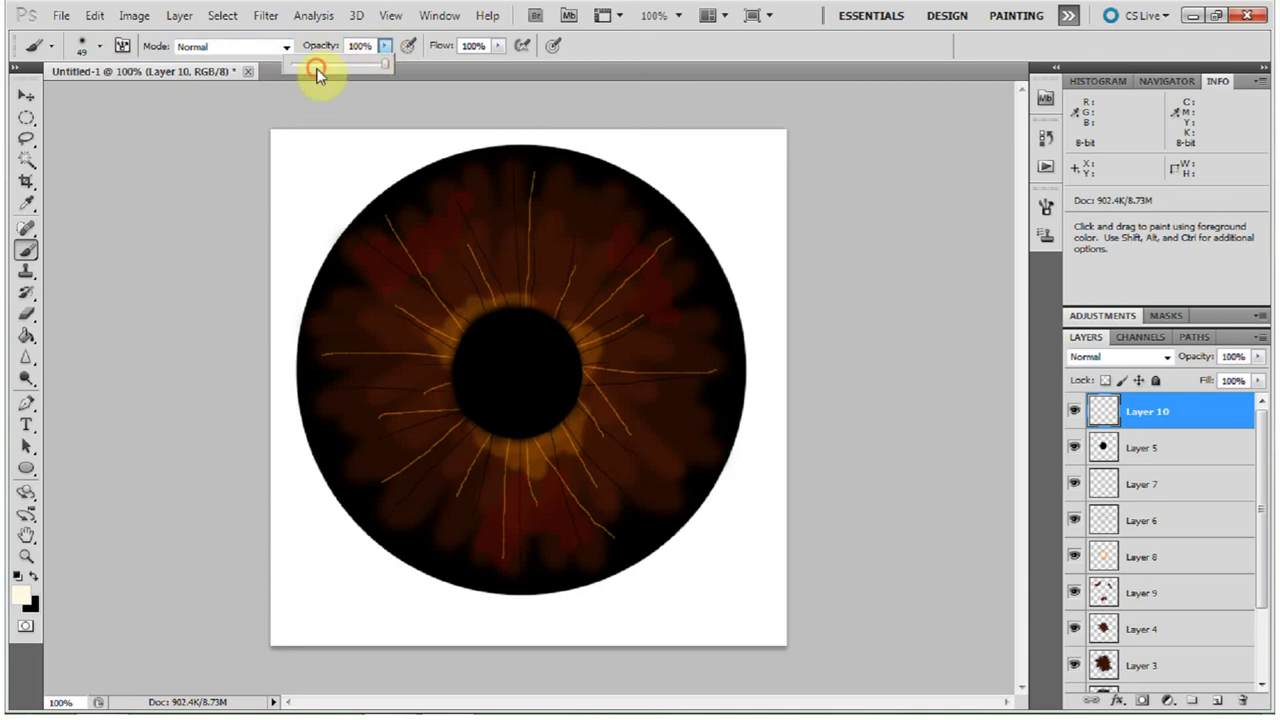
pyautogui.moveTo(322, 70); pyautogui.dragTo(324, 68)
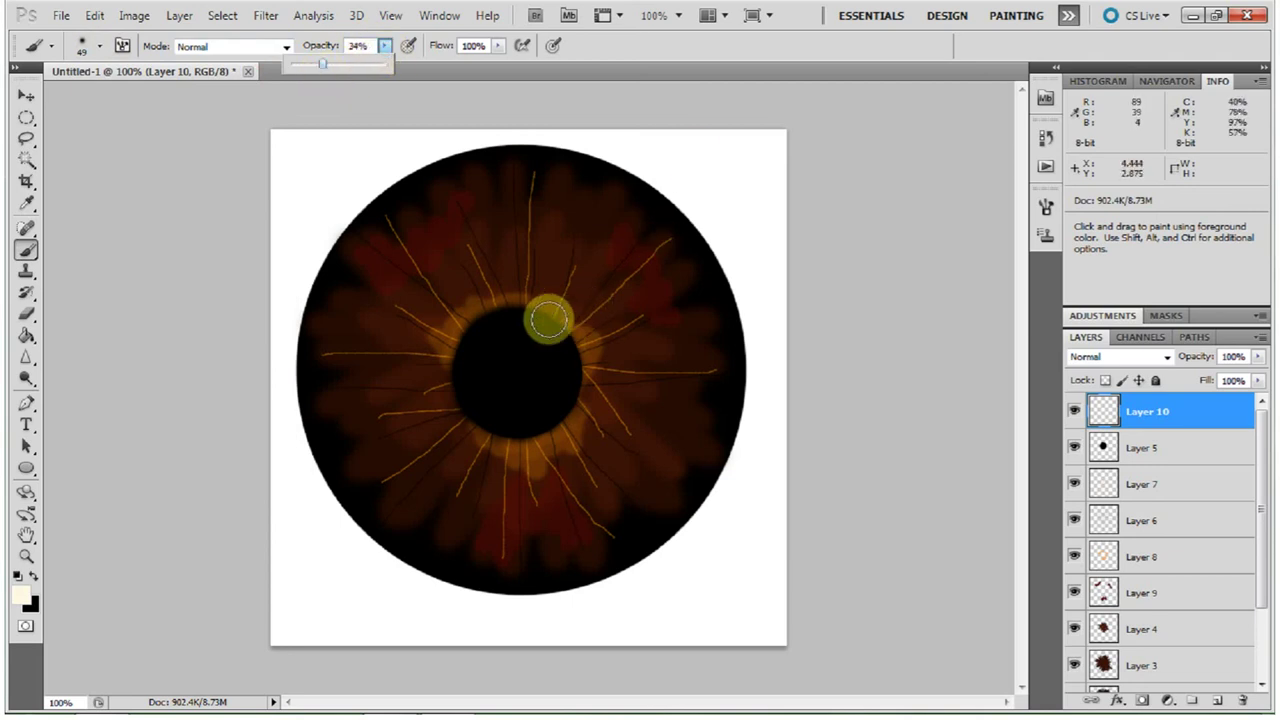
pyautogui.click(677, 62)
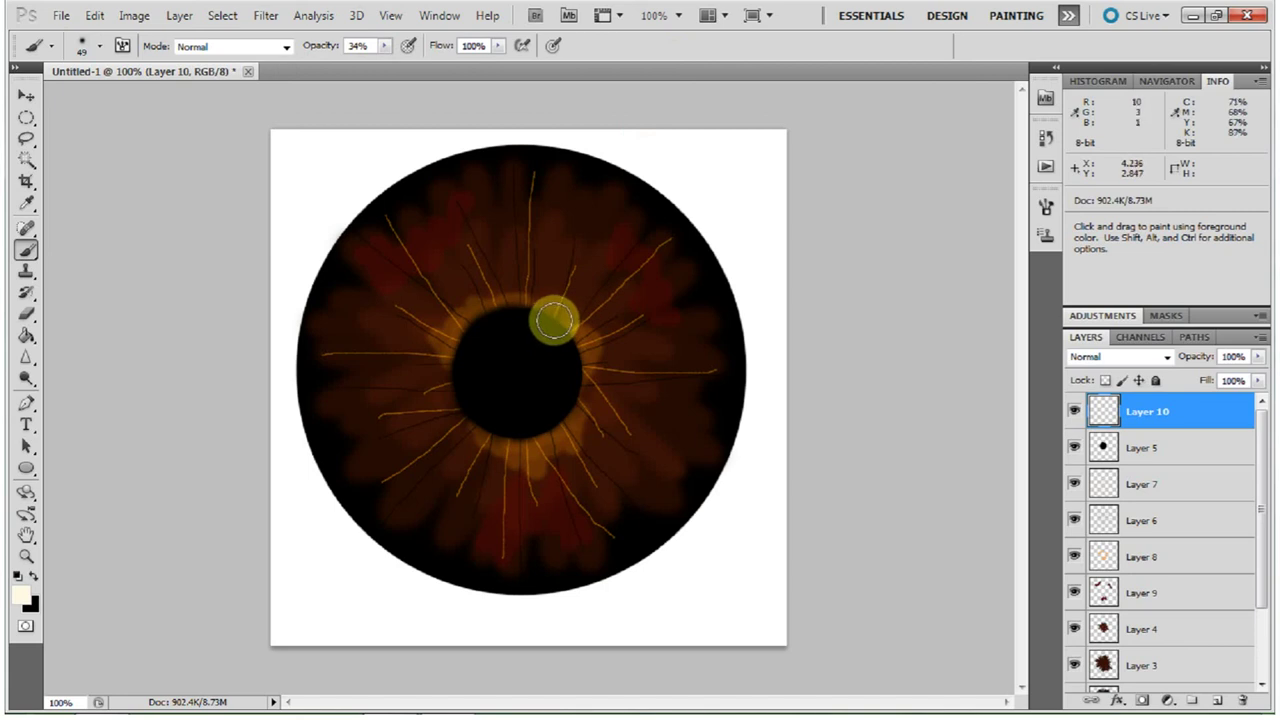
# Dab a soft highlight at the pupil's upper-right edge, then reduce the brush to 36 px.
pyautogui.click(555, 320)
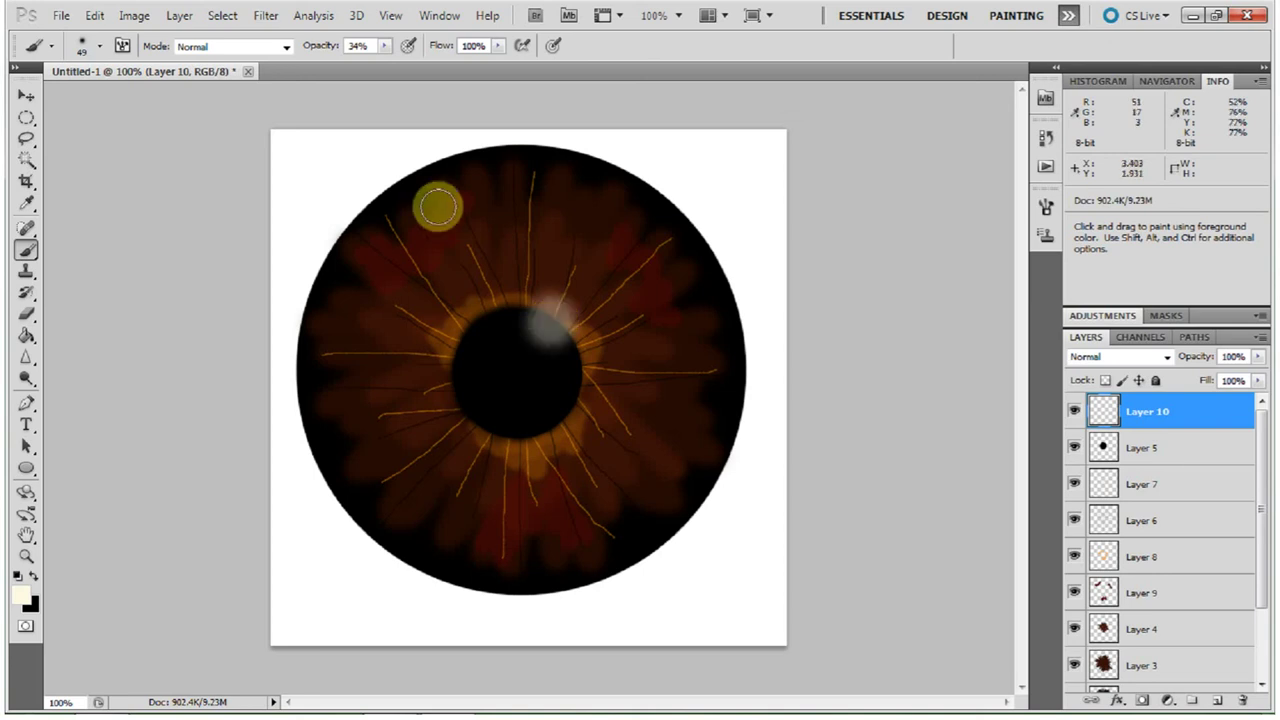
pyautogui.click(101, 50)
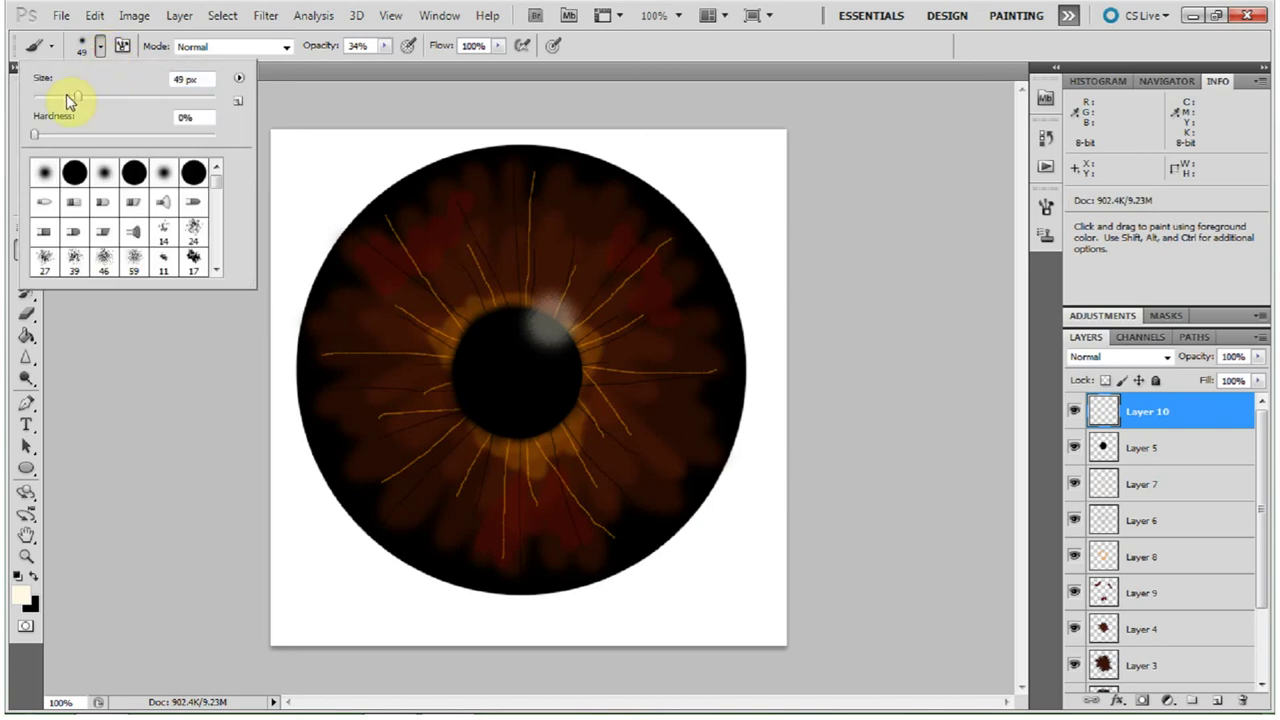
pyautogui.click(66, 97)
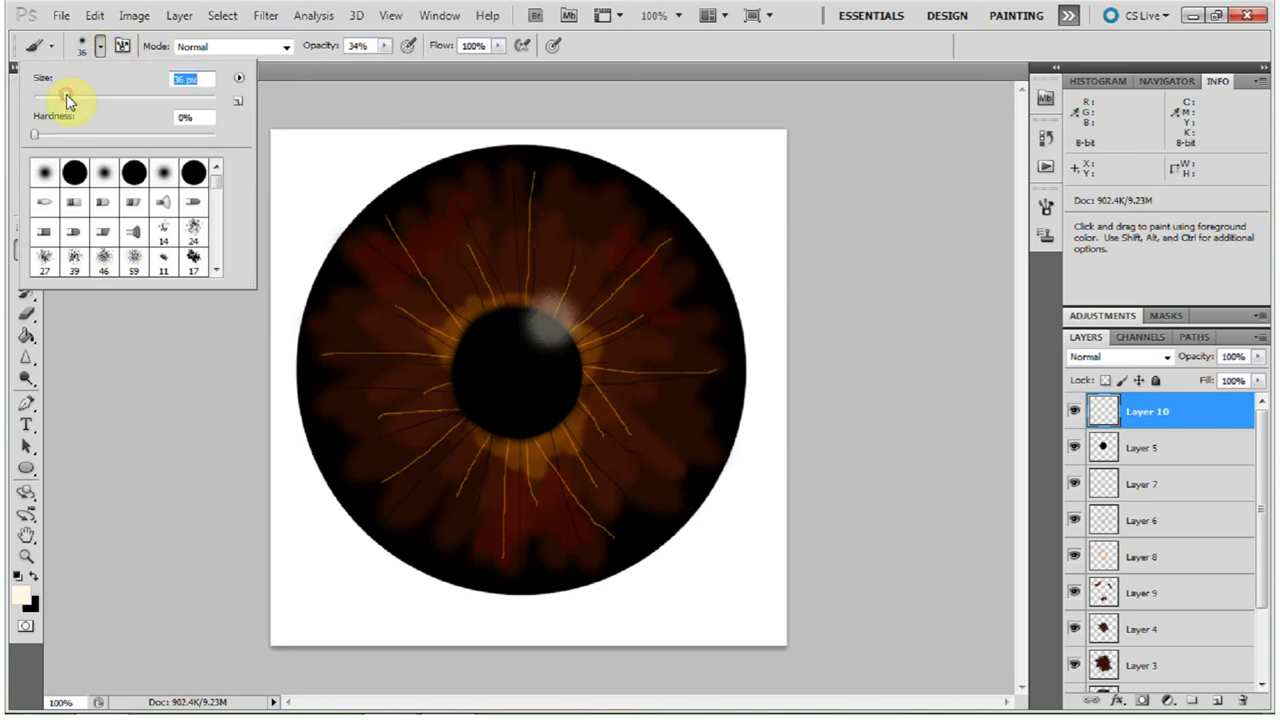
# Turn off brush scattering and paint a white highlight on the pupil's upper-right edge.
pyautogui.click(122, 45)
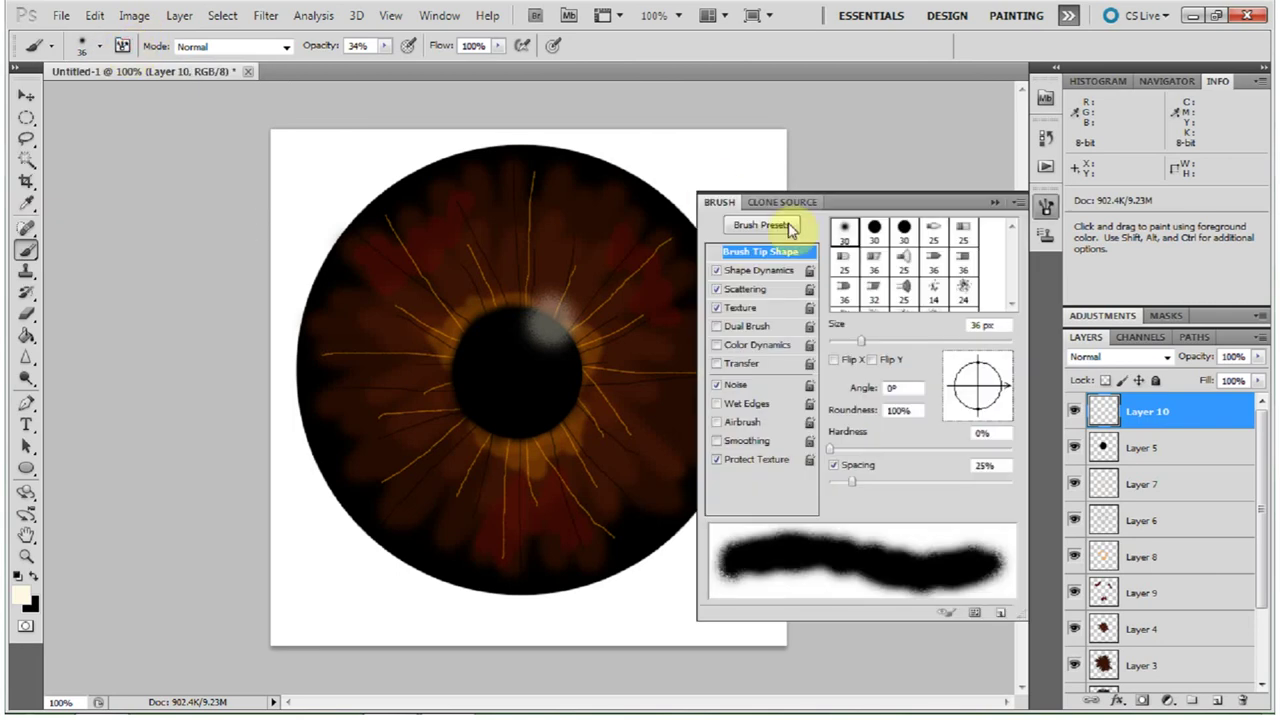
pyautogui.click(717, 289)
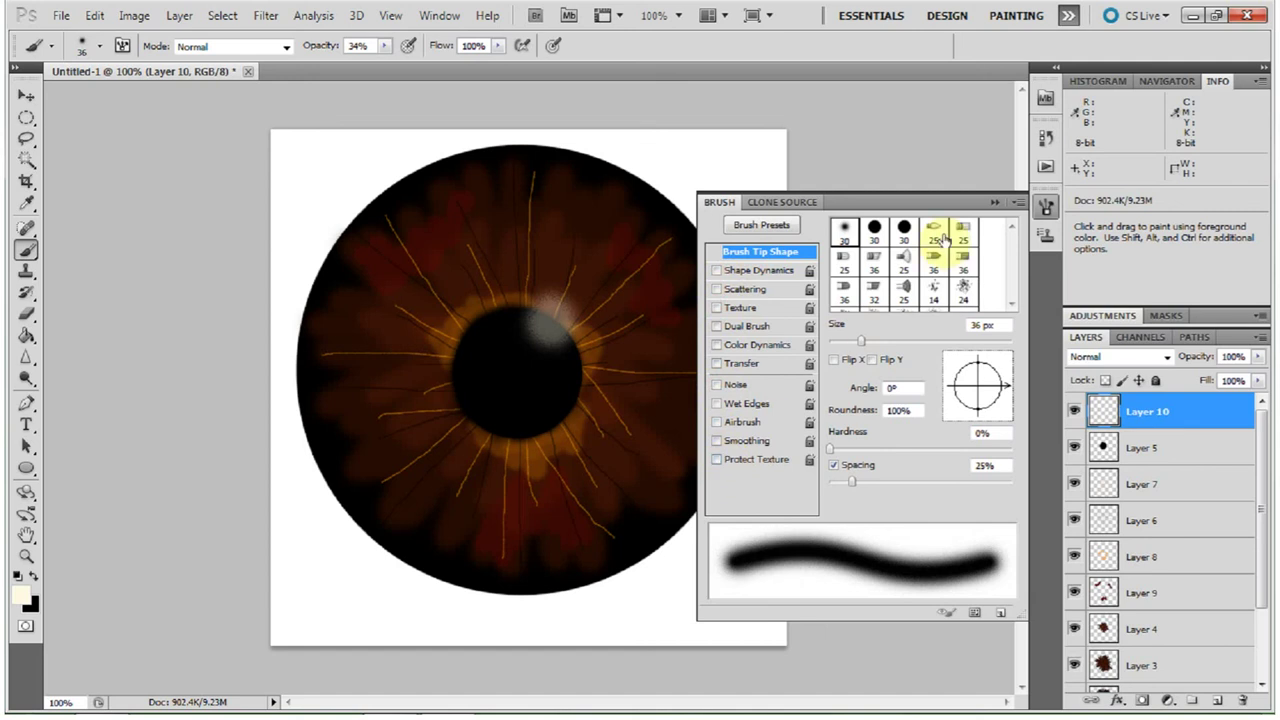
pyautogui.click(990, 203)
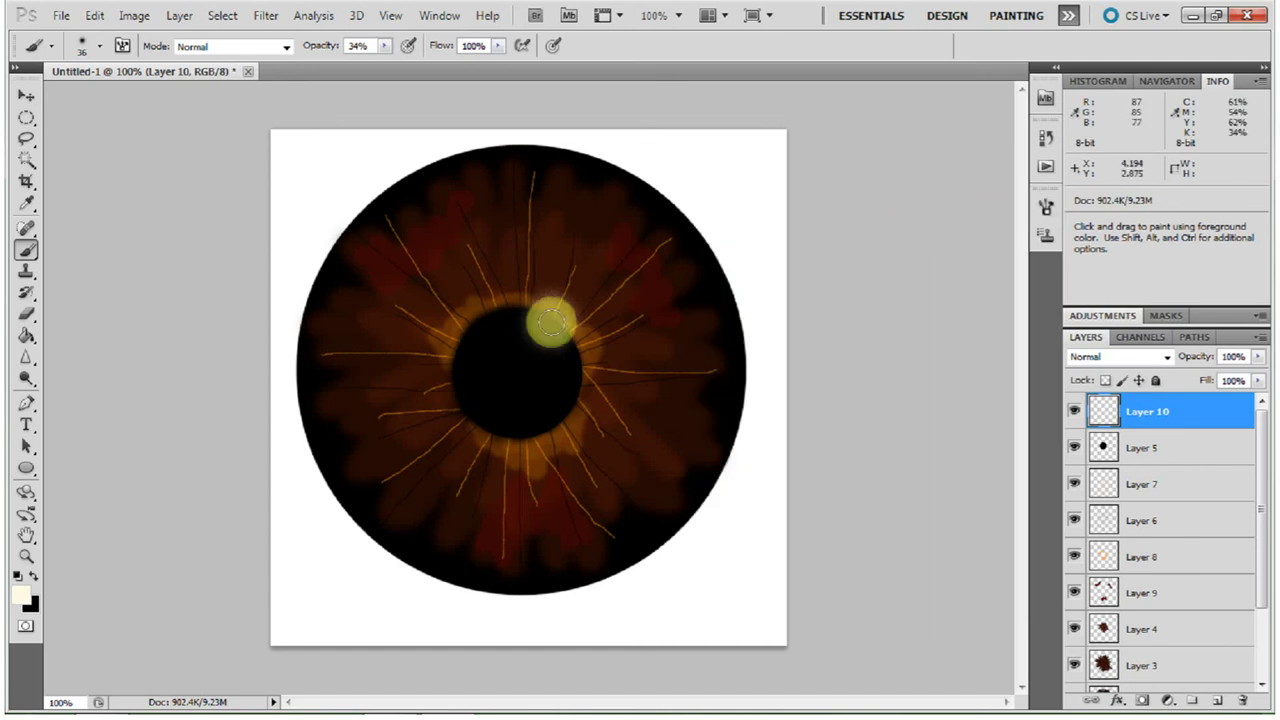
pyautogui.click(552, 322)
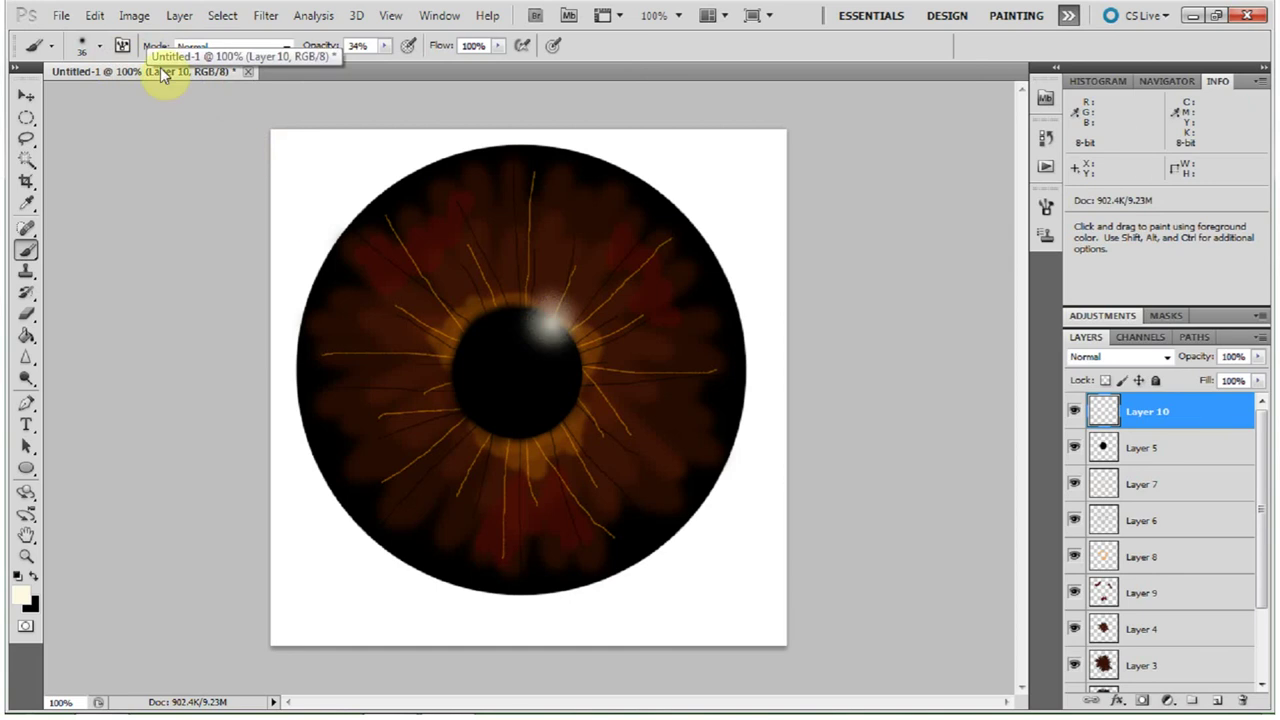
pyautogui.click(100, 45)
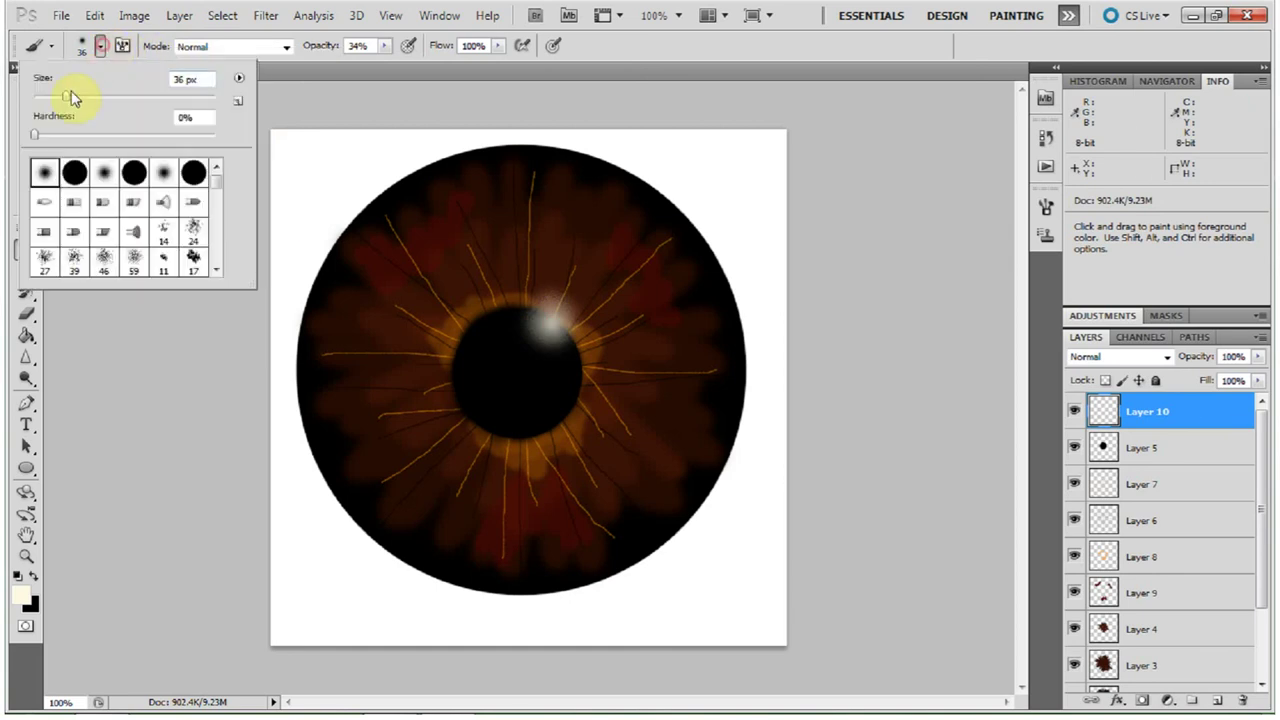
pyautogui.click(549, 323)
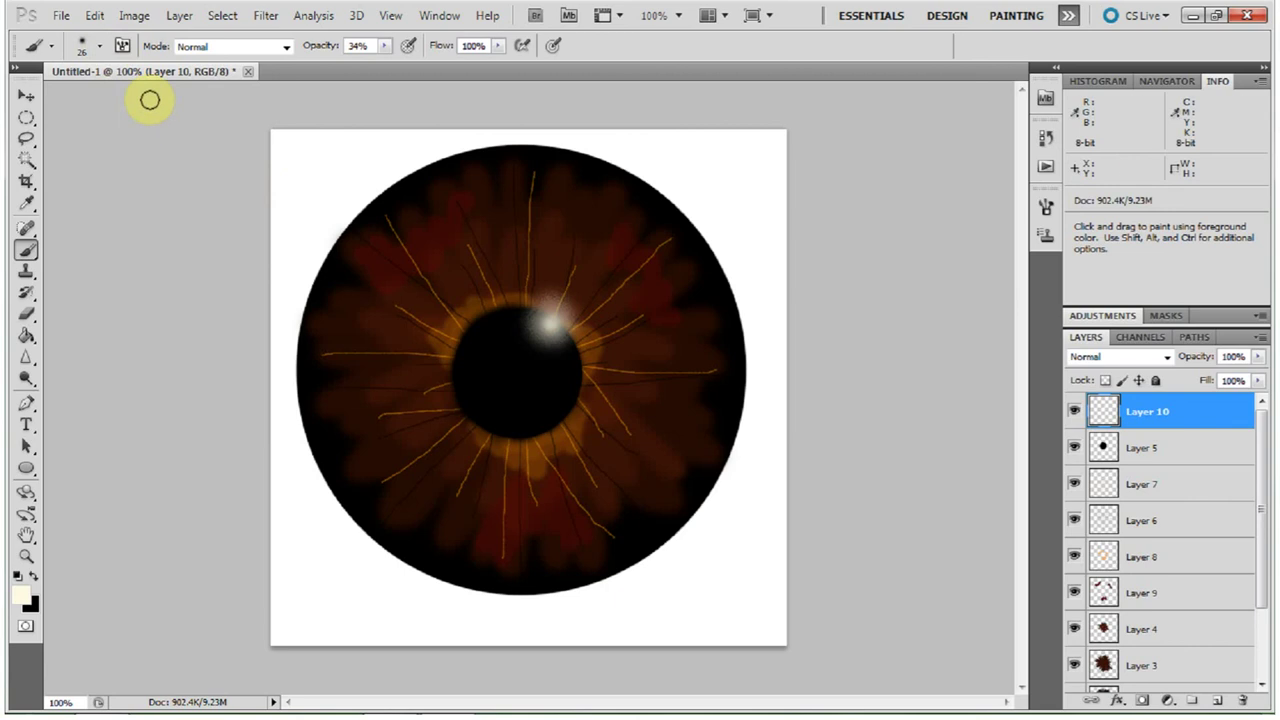
# Build up the upper-right glint with dabs at 15 px, 22 px and 12 px brush sizes.
pyautogui.click(100, 45)
pyautogui.moveTo(48, 100); pyautogui.dragTo(45, 97)
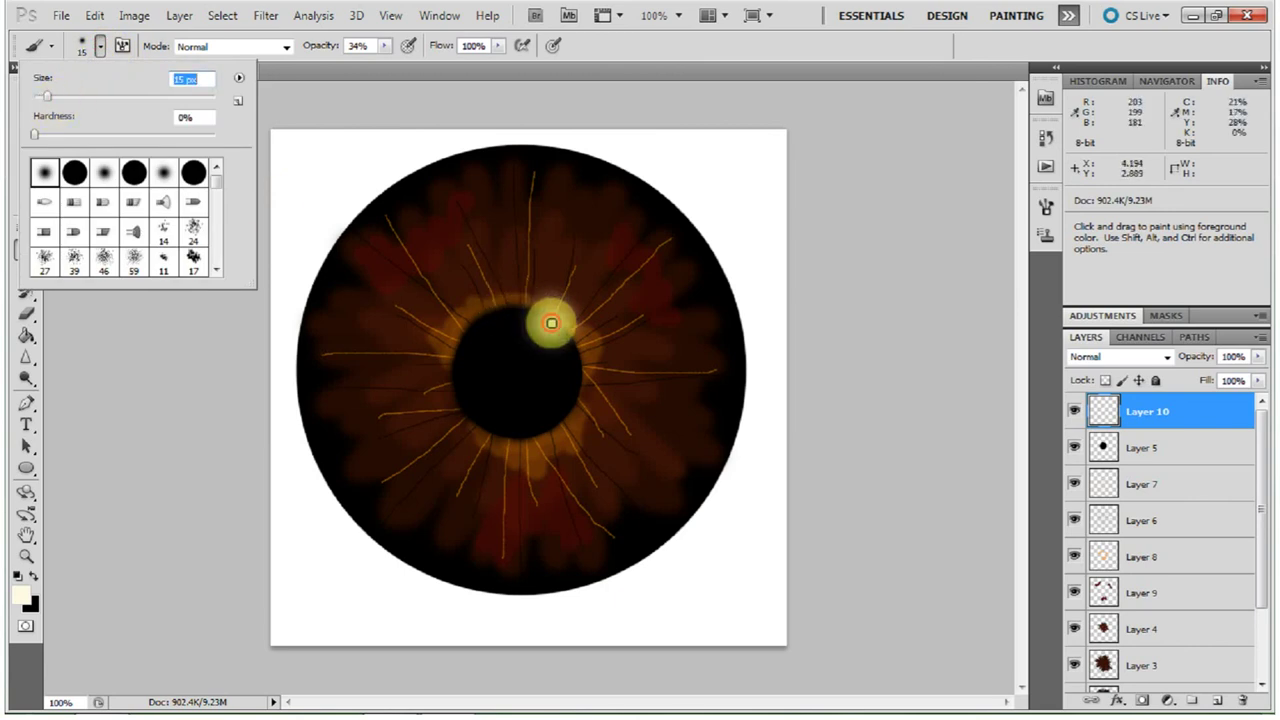
pyautogui.click(551, 323)
pyautogui.click(100, 46)
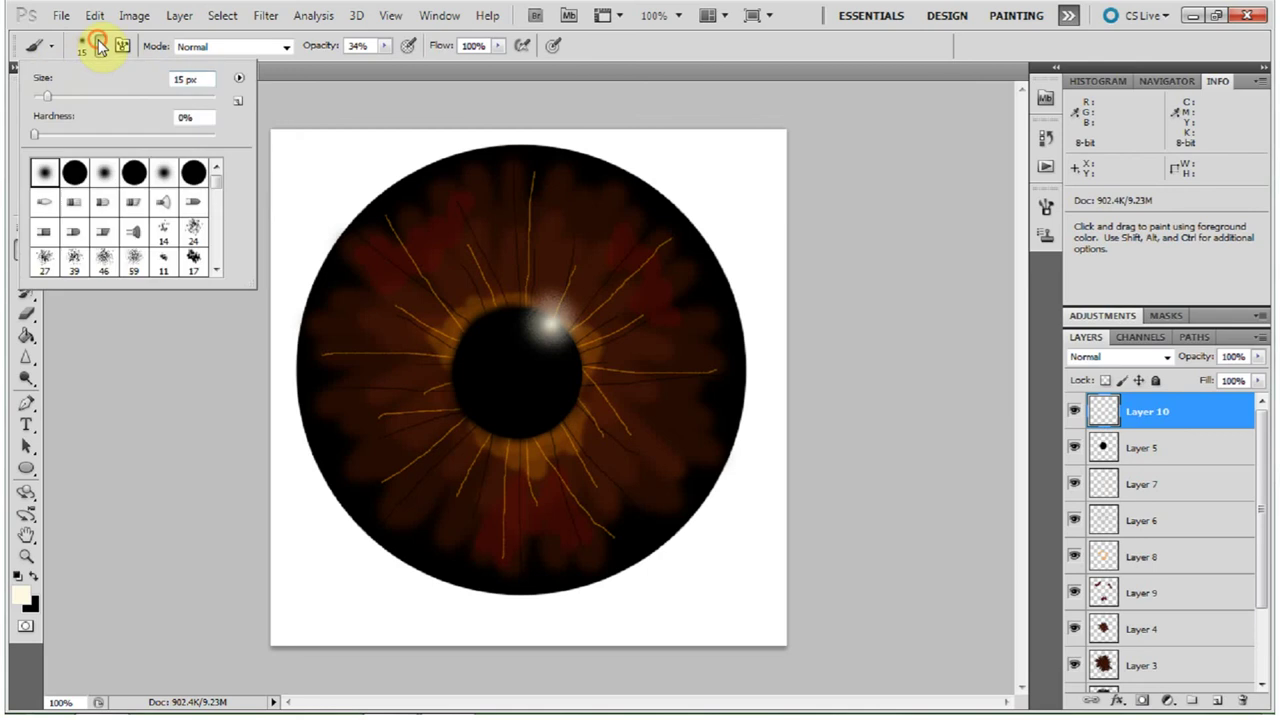
pyautogui.moveTo(46, 96); pyautogui.dragTo(53, 96)
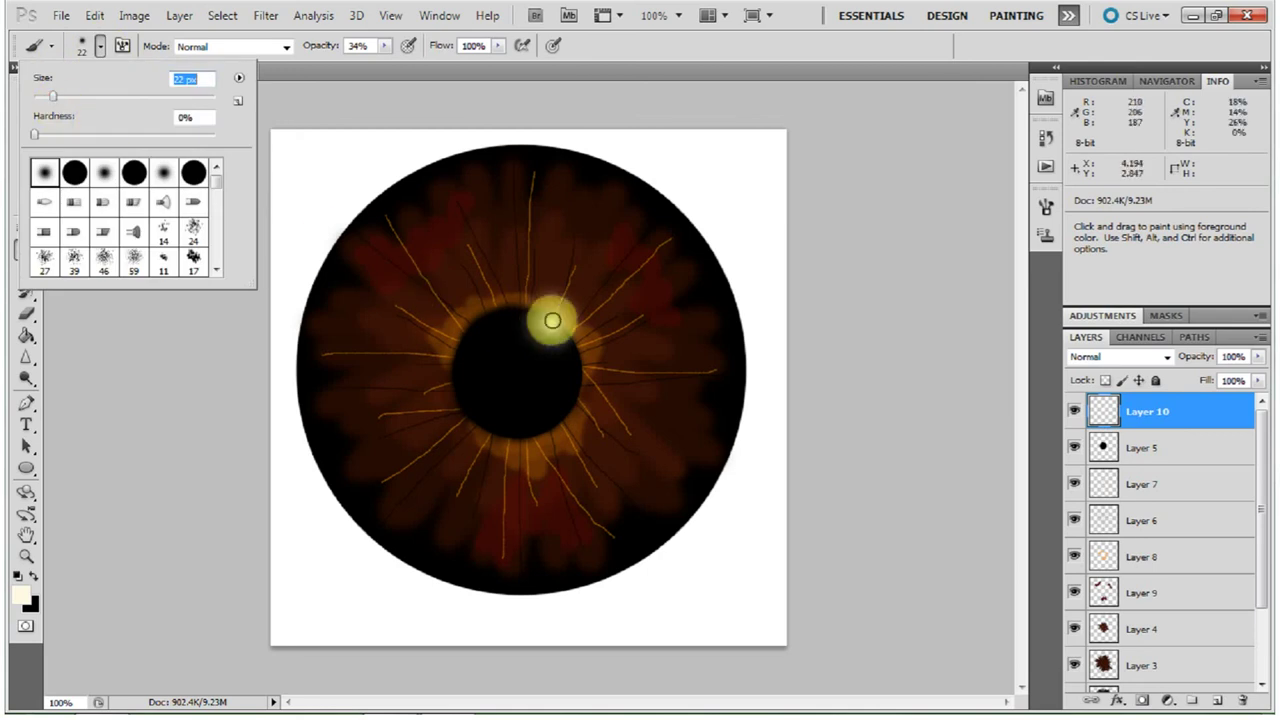
pyautogui.click(545, 322)
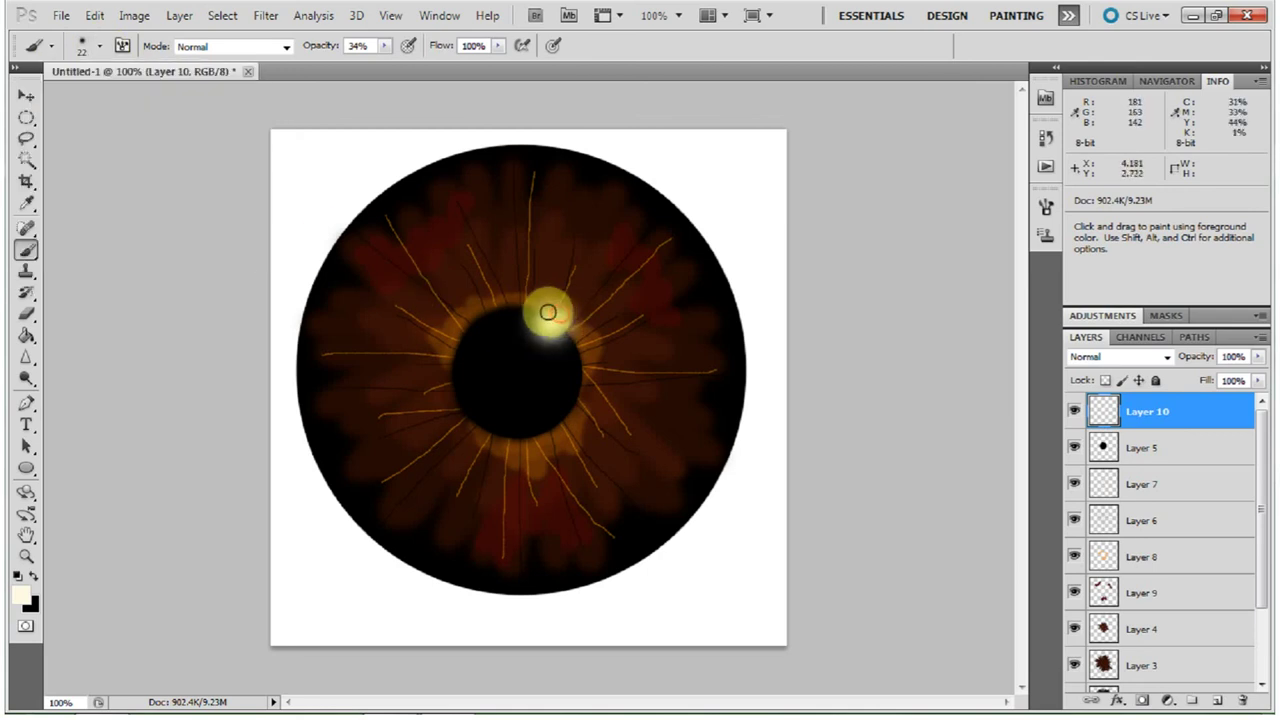
pyautogui.click(100, 46)
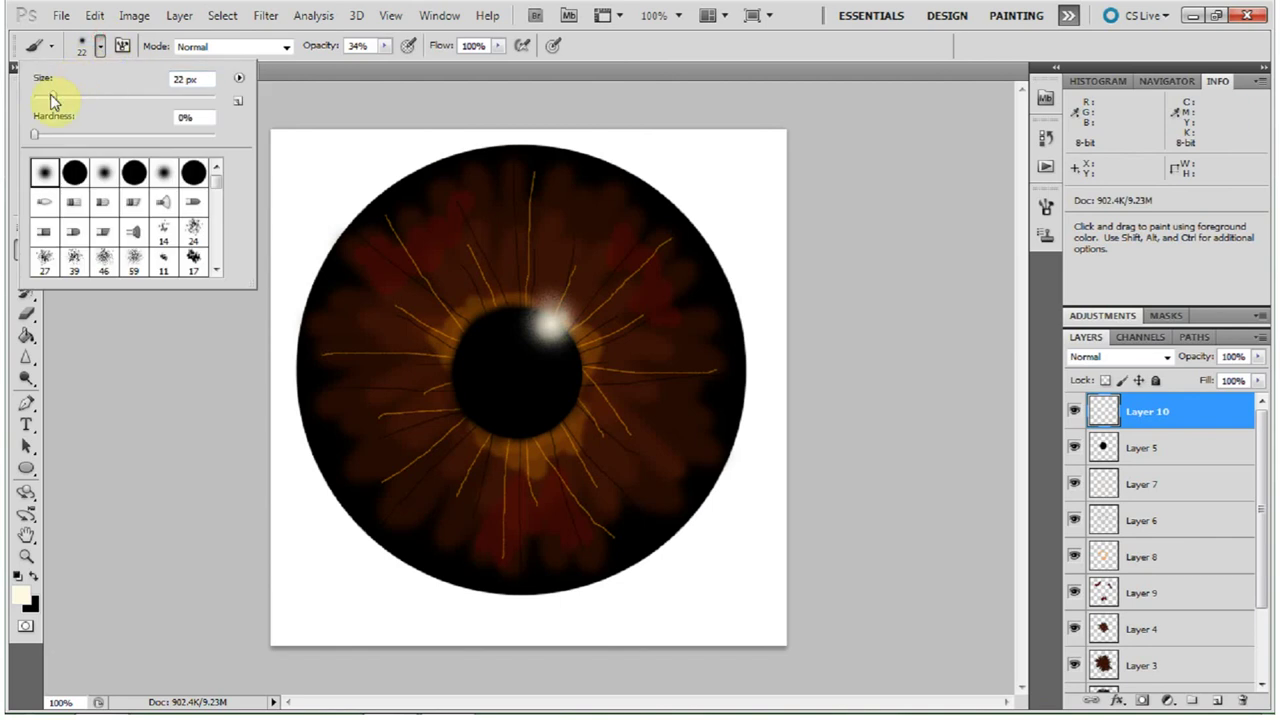
pyautogui.moveTo(50, 94); pyautogui.dragTo(43, 96)
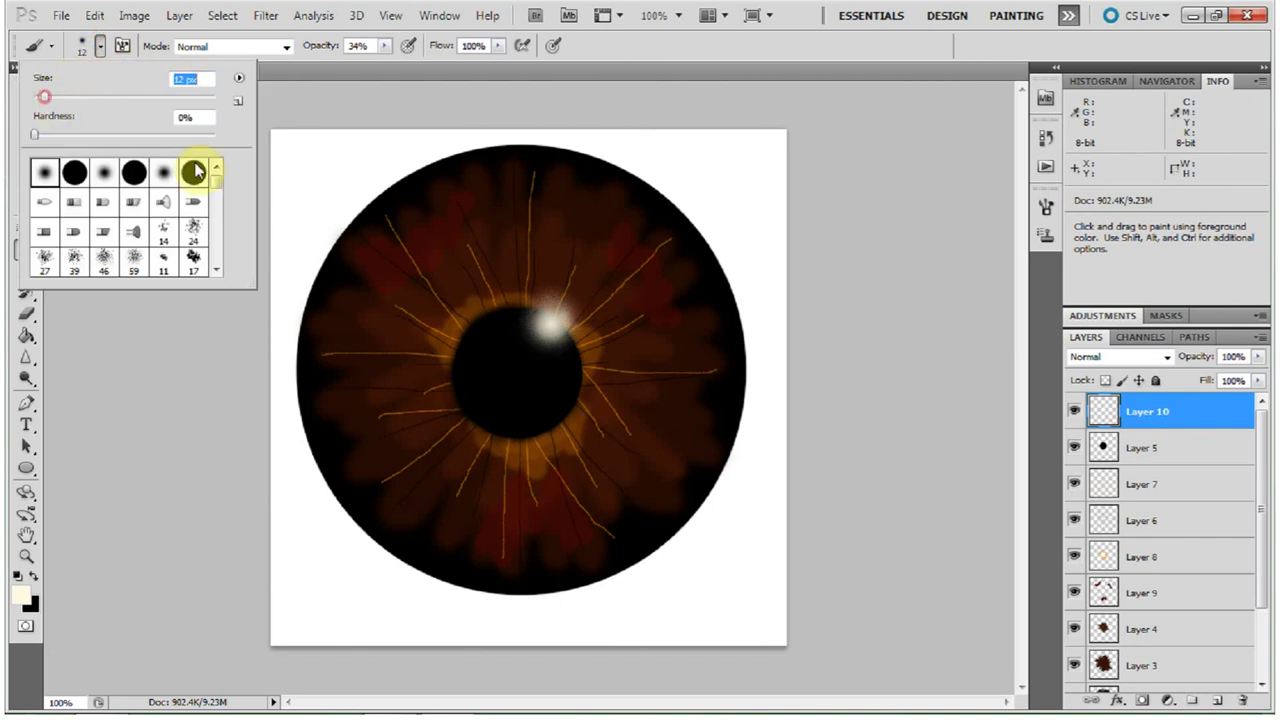
pyautogui.click(553, 321)
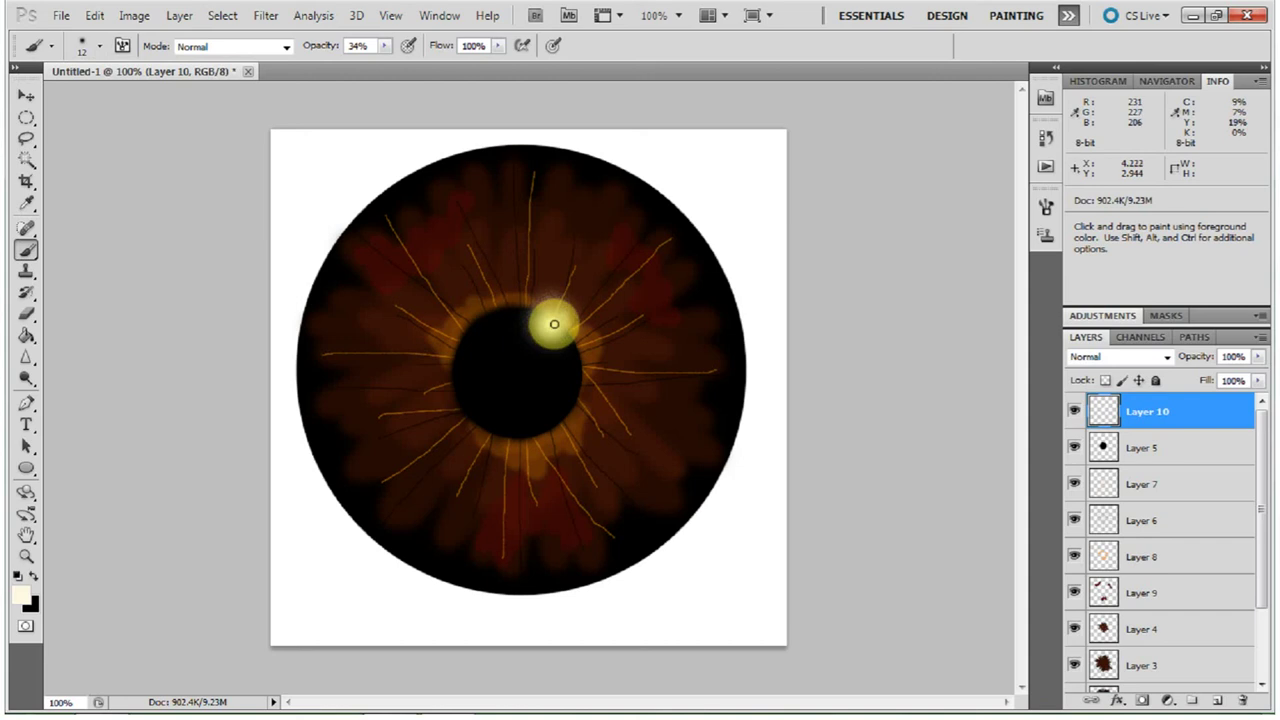
pyautogui.moveTo(553, 323); pyautogui.dragTo(549, 320)
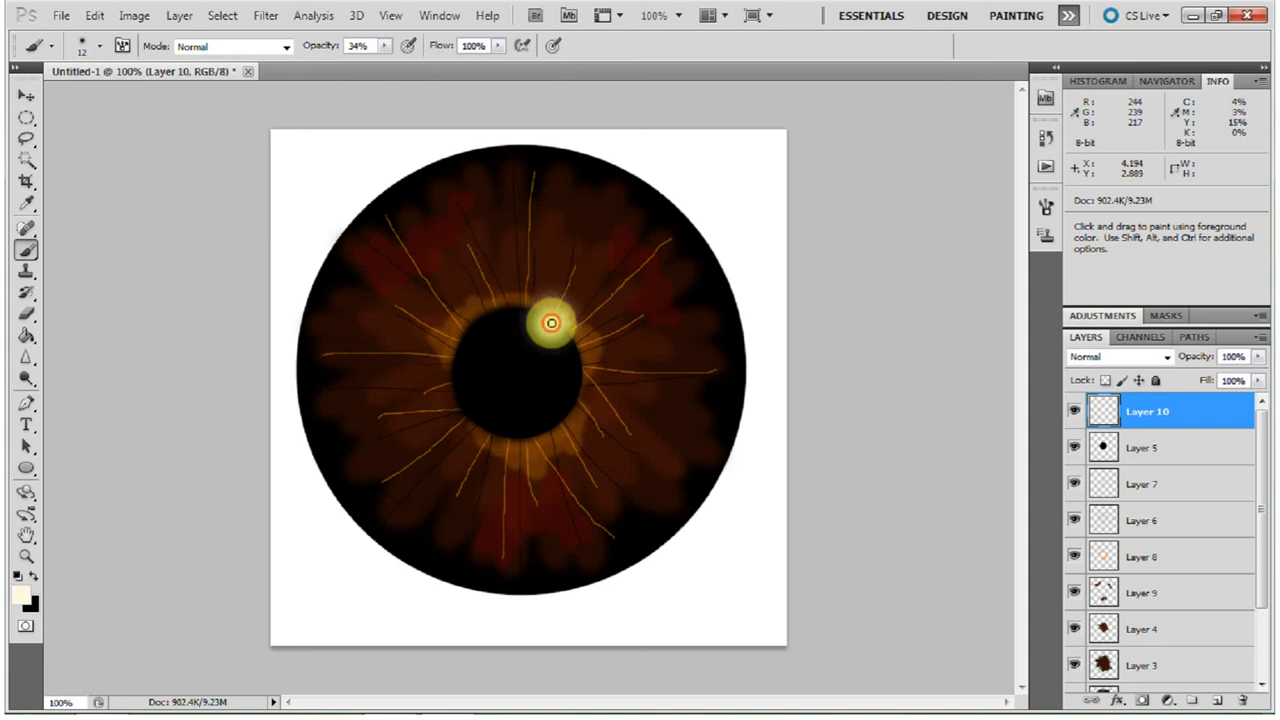
pyautogui.click(26, 314)
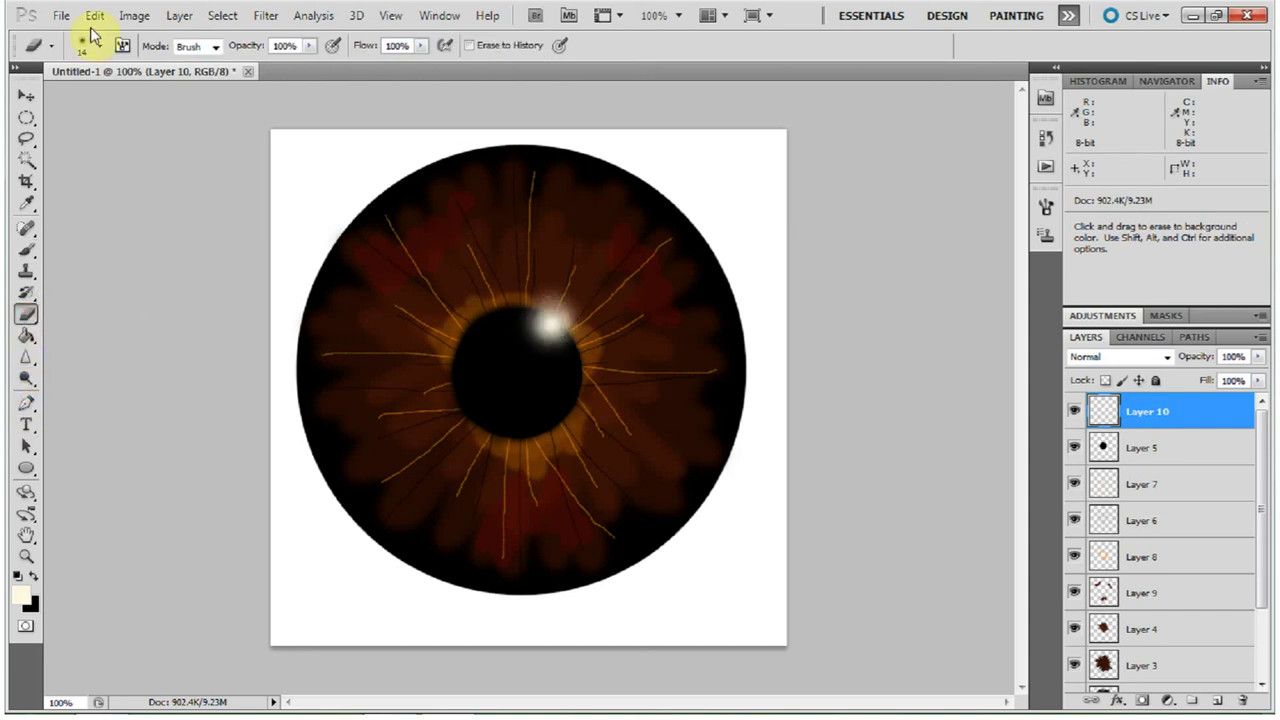
pyautogui.click(310, 46)
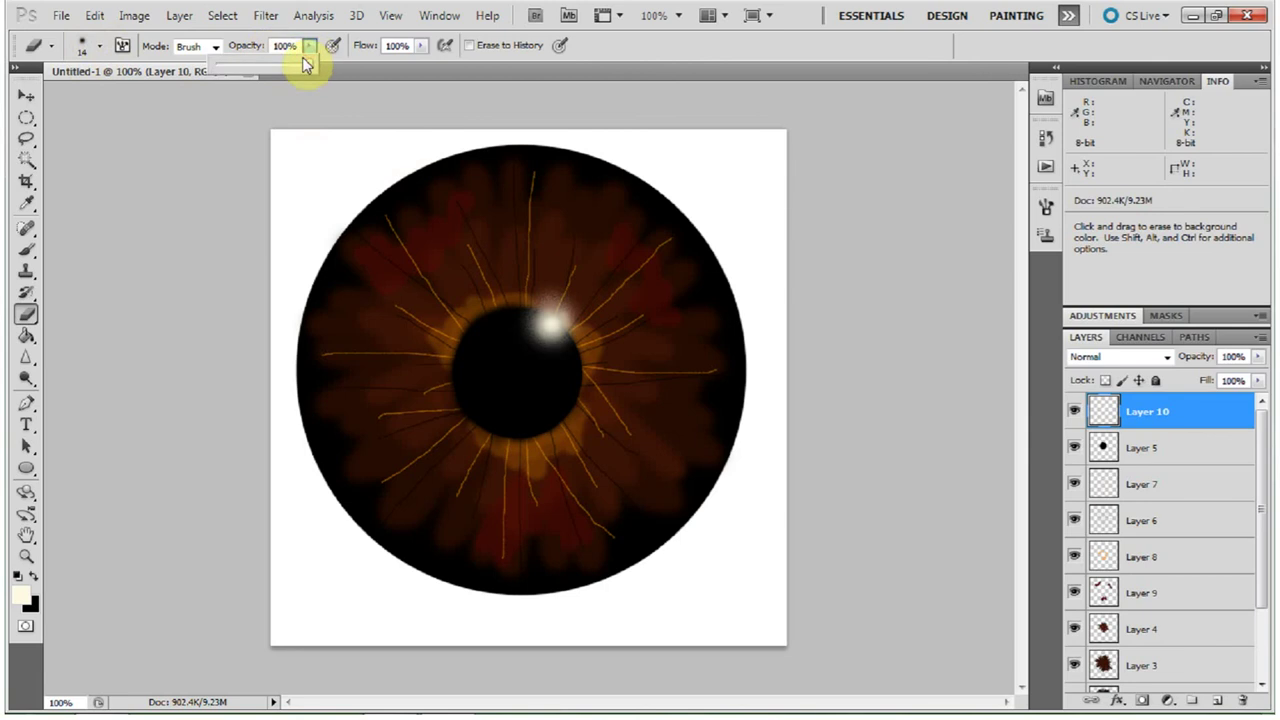
pyautogui.click(535, 291)
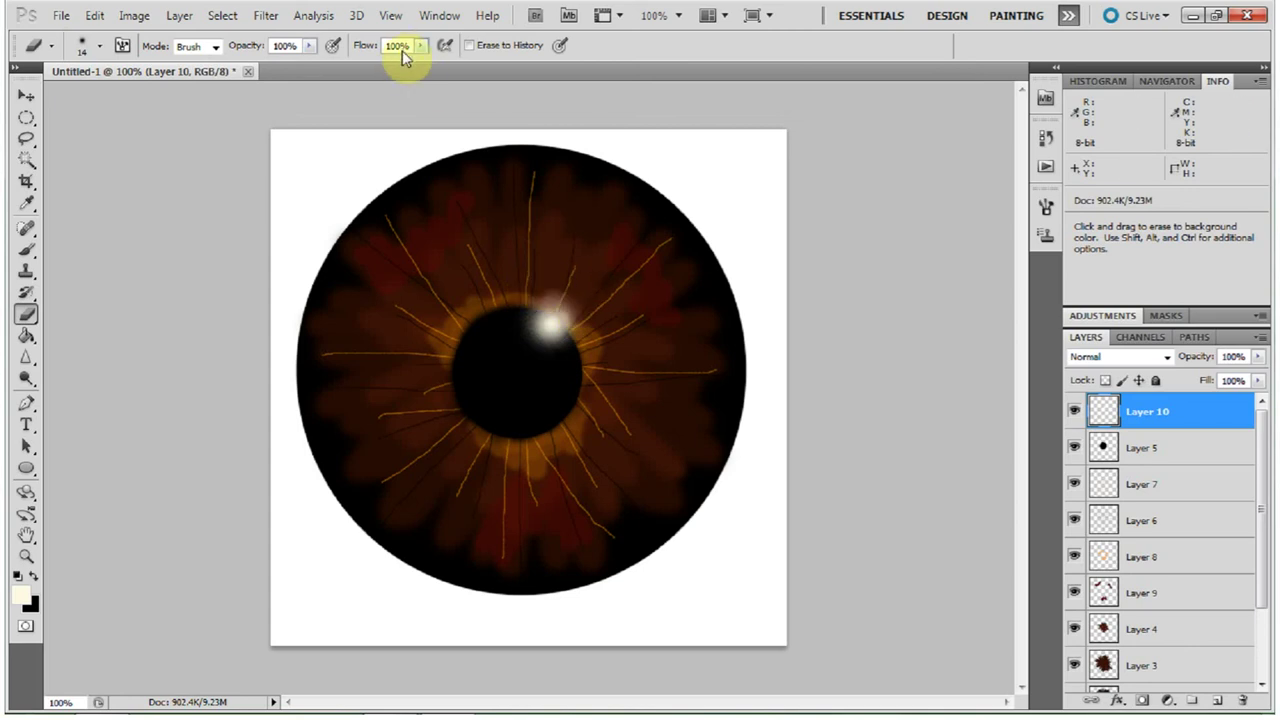
pyautogui.click(309, 45)
pyautogui.moveTo(269, 66); pyautogui.dragTo(270, 66)
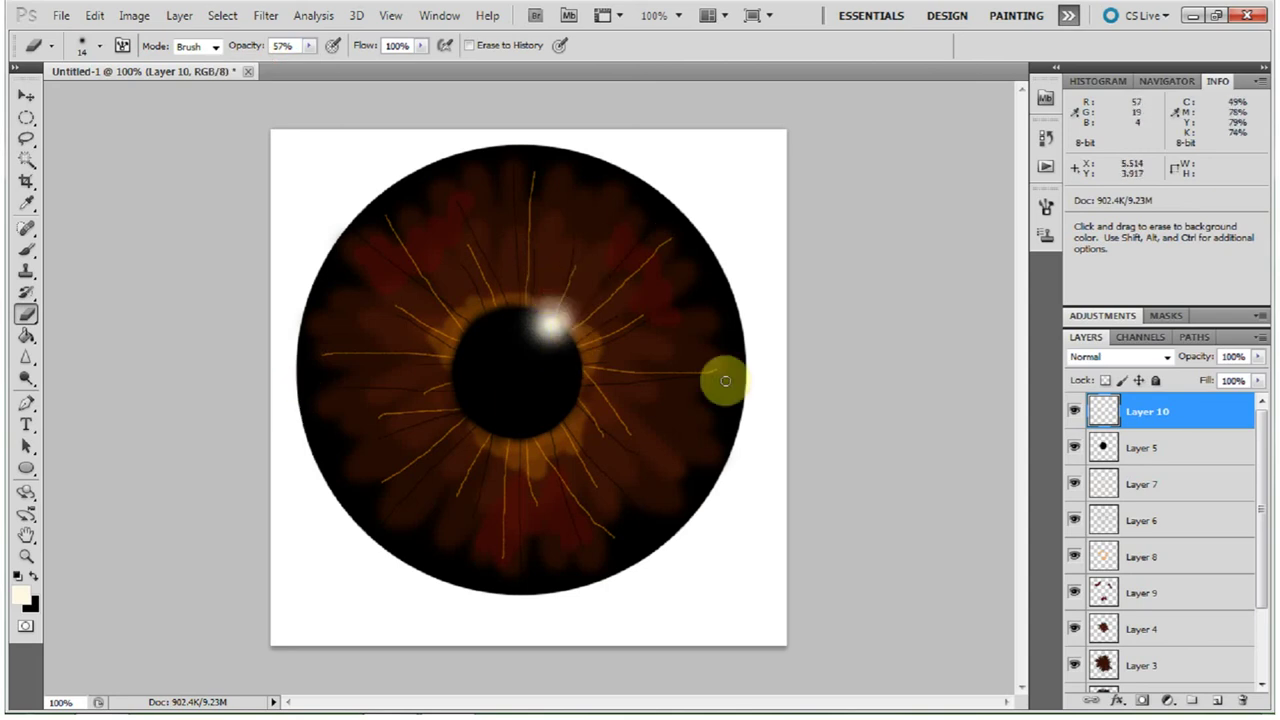
# Dab a white glint at the pupil's lower-left edge, widening it with 23 px and 47 px brushes.
pyautogui.click(27, 249)
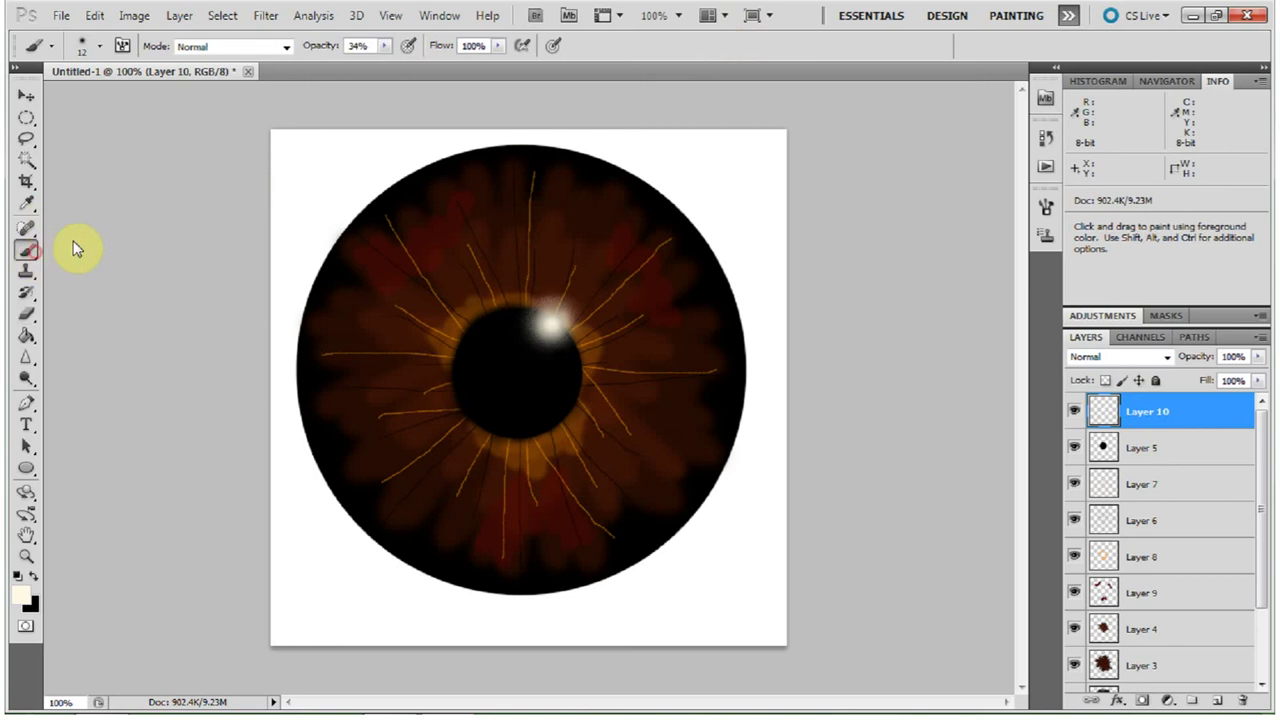
pyautogui.click(472, 413)
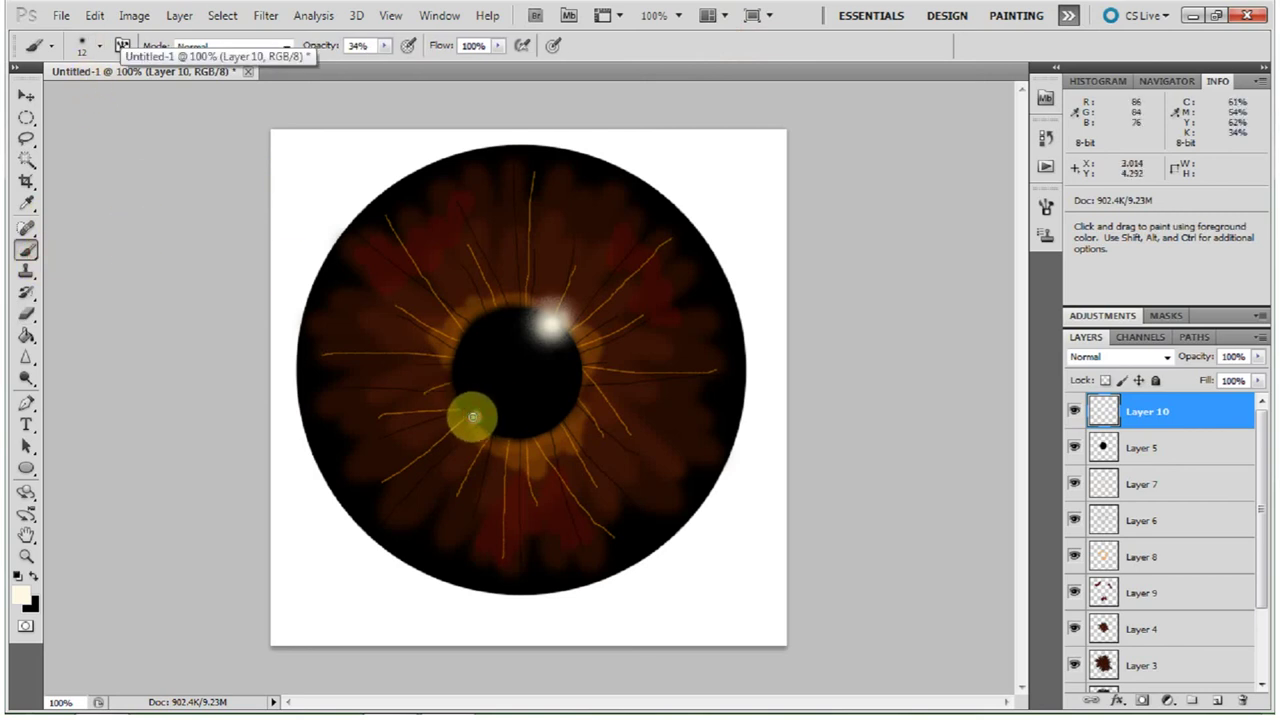
pyautogui.click(100, 46)
pyautogui.moveTo(45, 94); pyautogui.dragTo(53, 94)
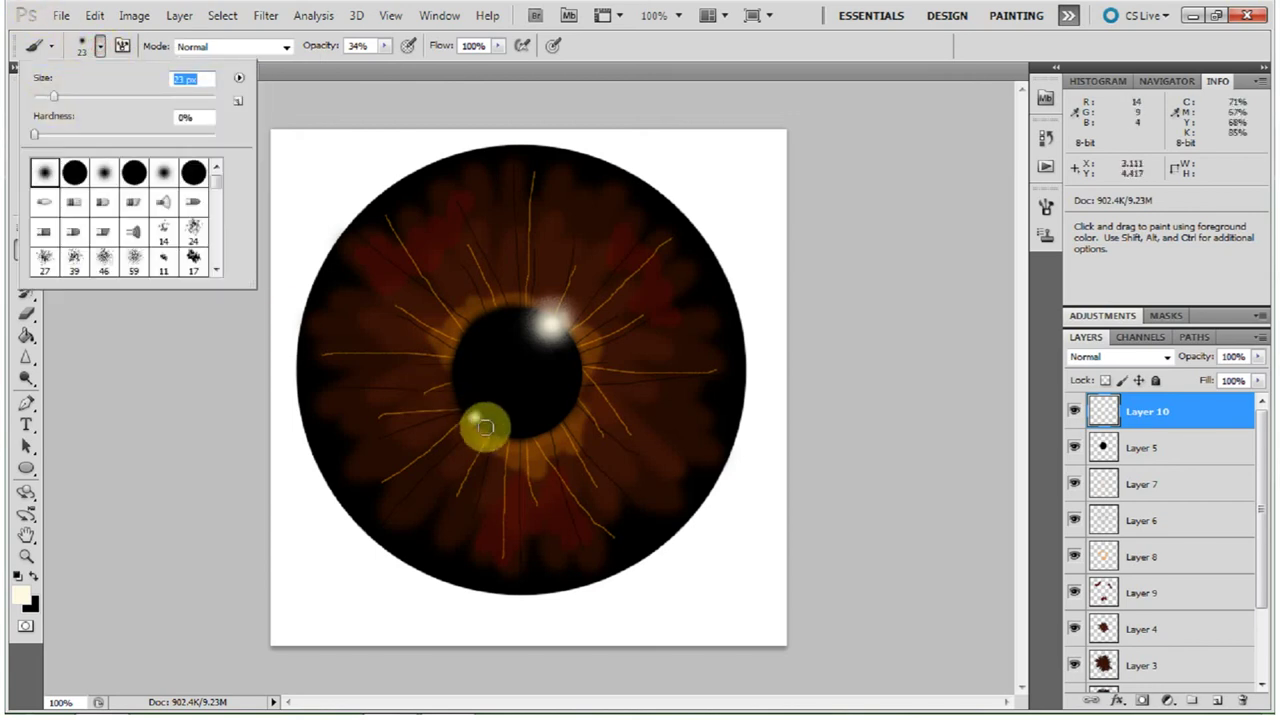
pyautogui.click(474, 419)
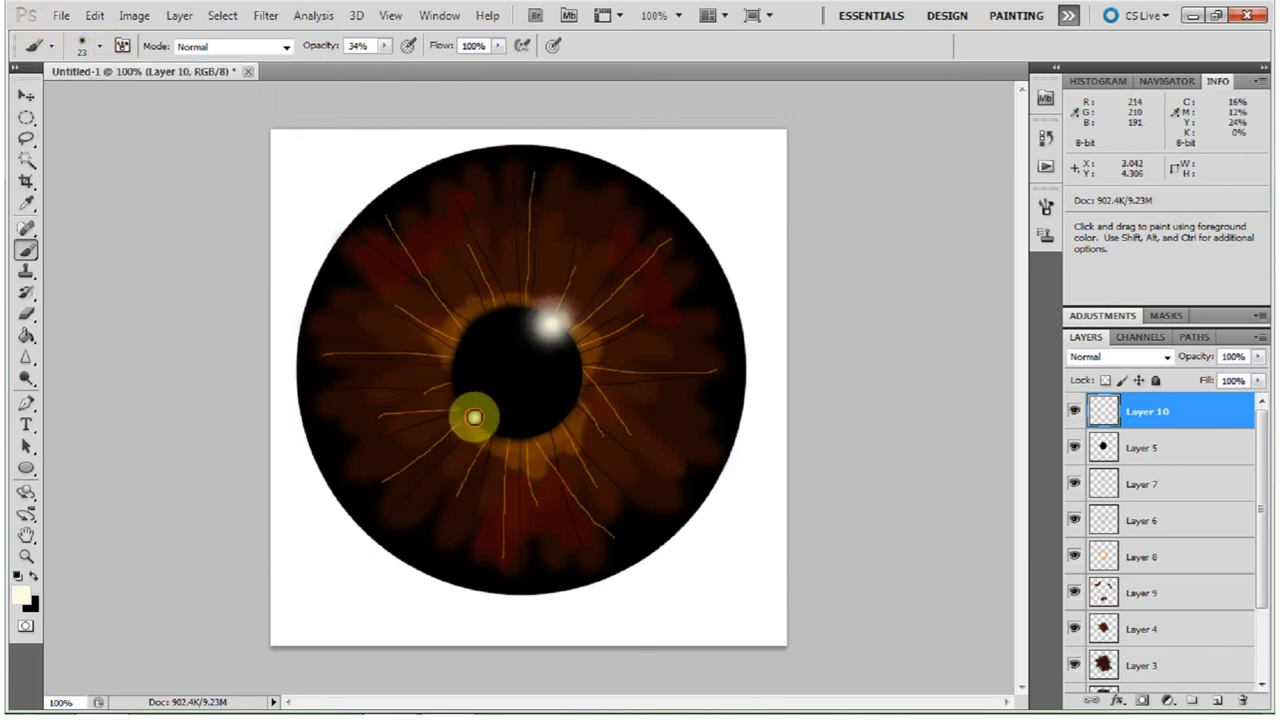
pyautogui.click(100, 46)
pyautogui.click(76, 100)
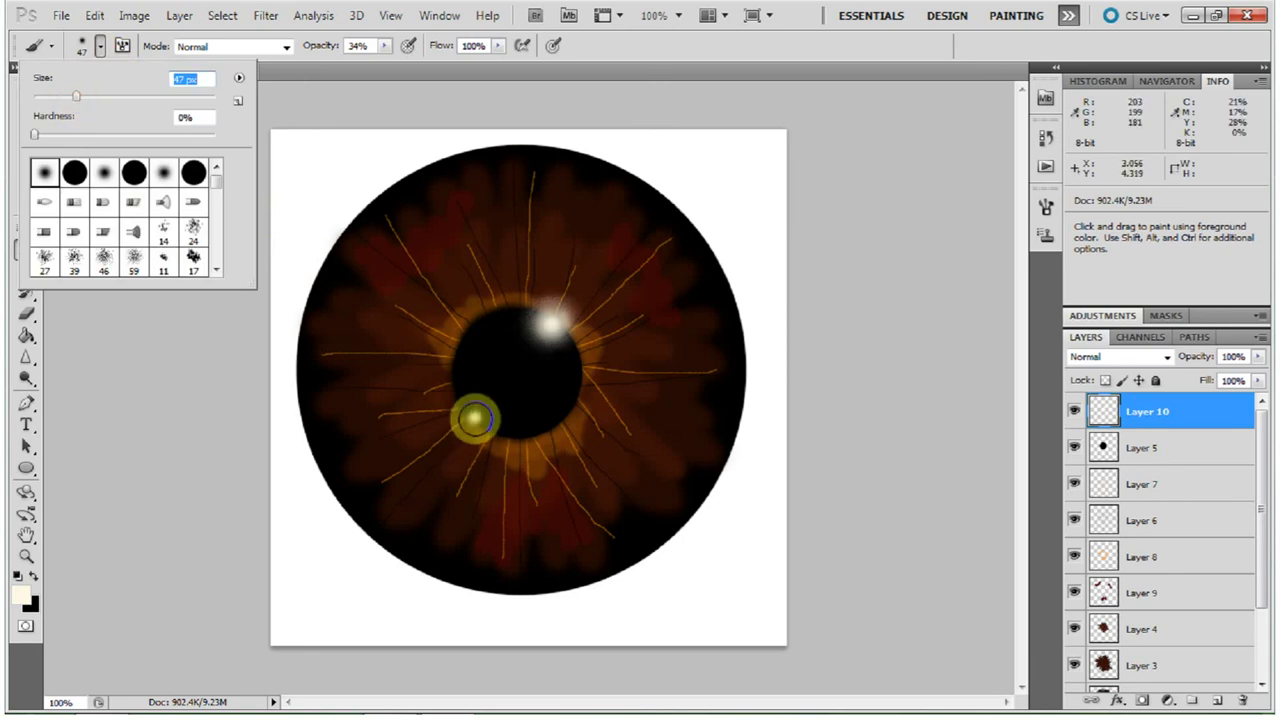
pyautogui.click(474, 418)
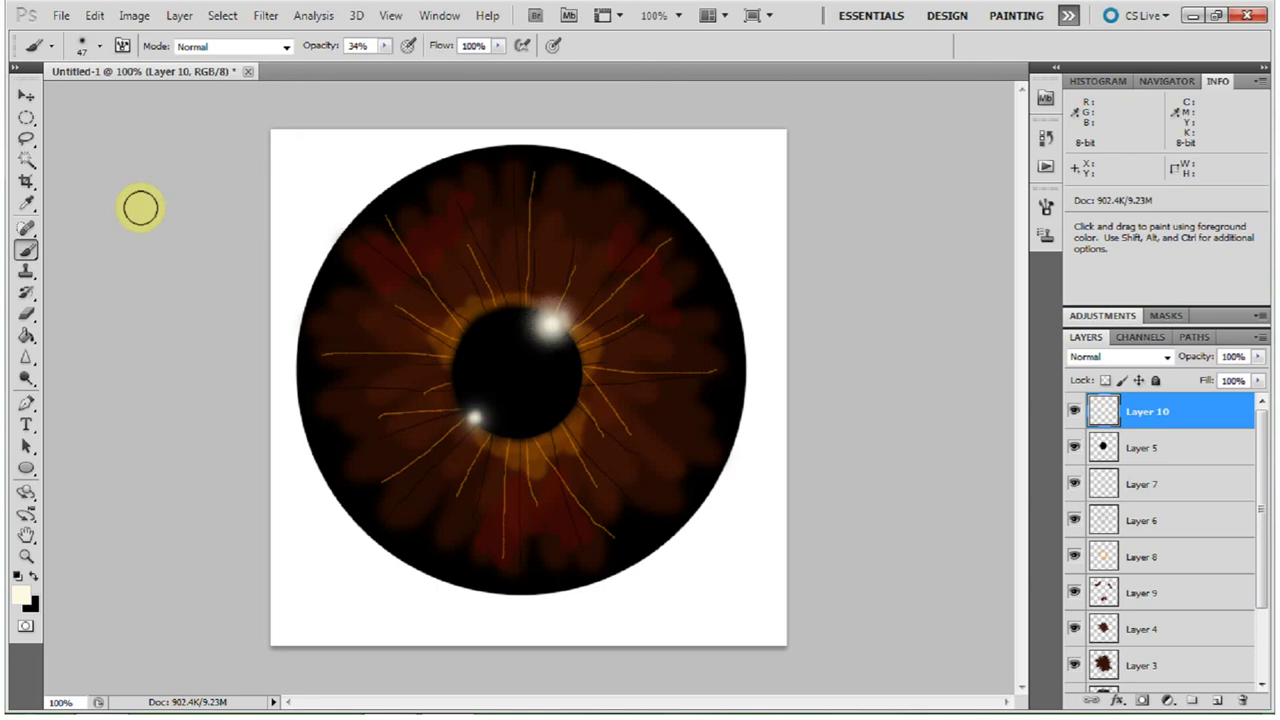
# Zoom the view out from 25% to 12.5%.
pyautogui.click(680, 15)
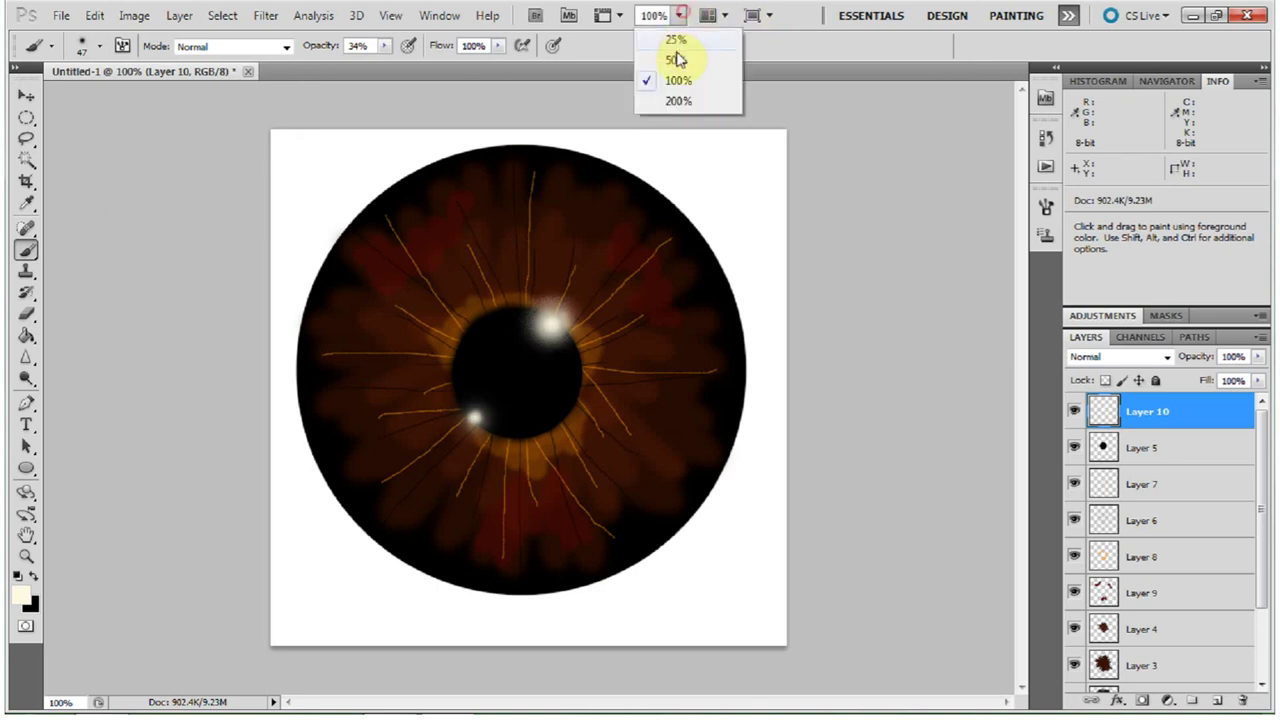
pyautogui.click(675, 44)
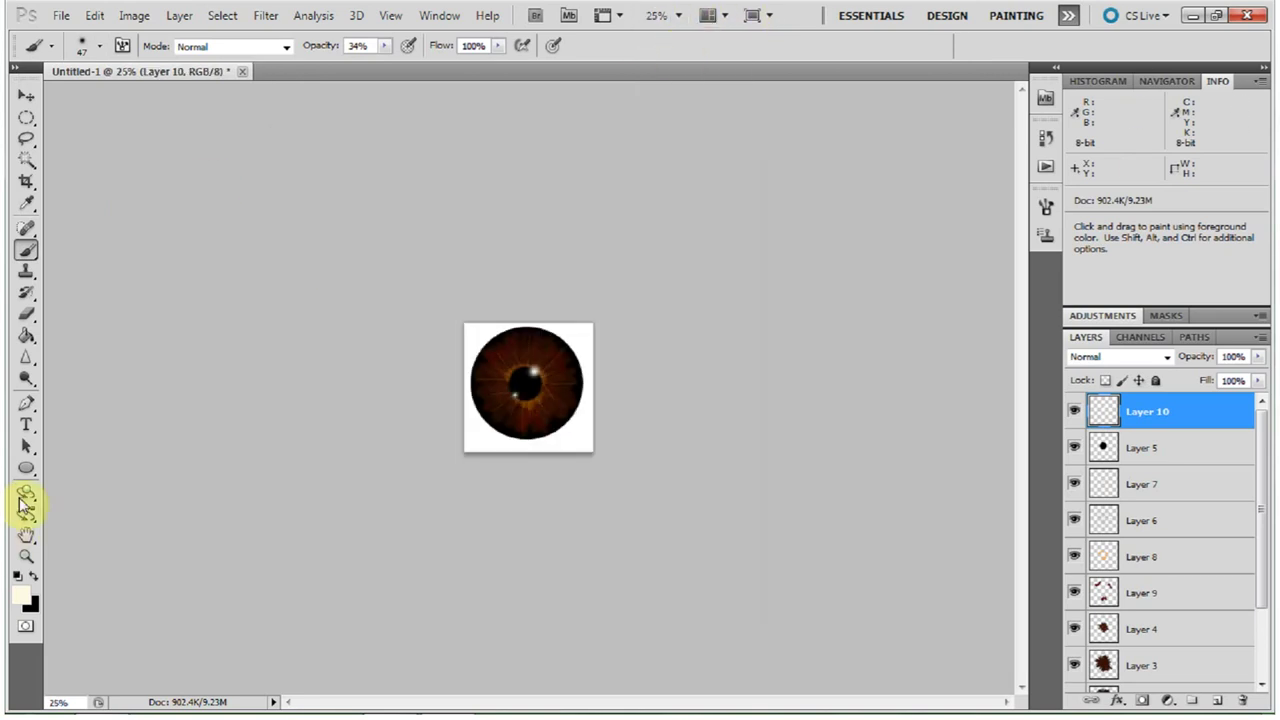
pyautogui.click(26, 556)
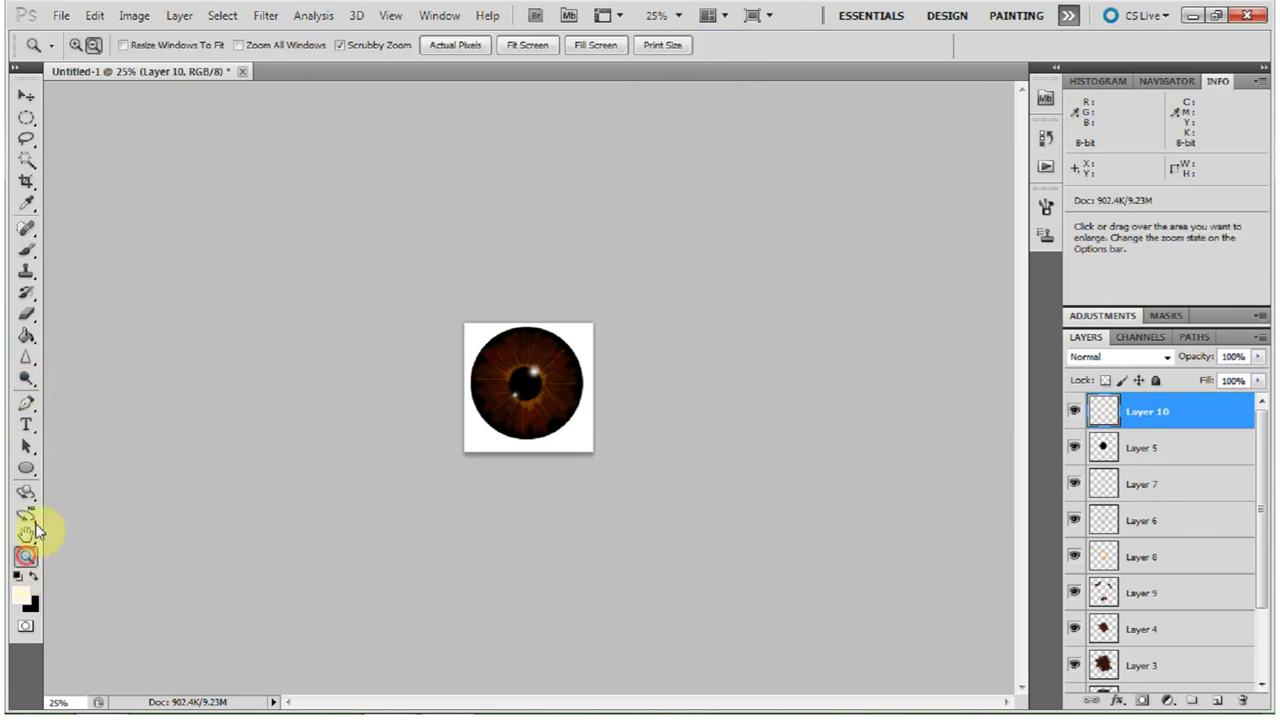
pyautogui.click(537, 400)
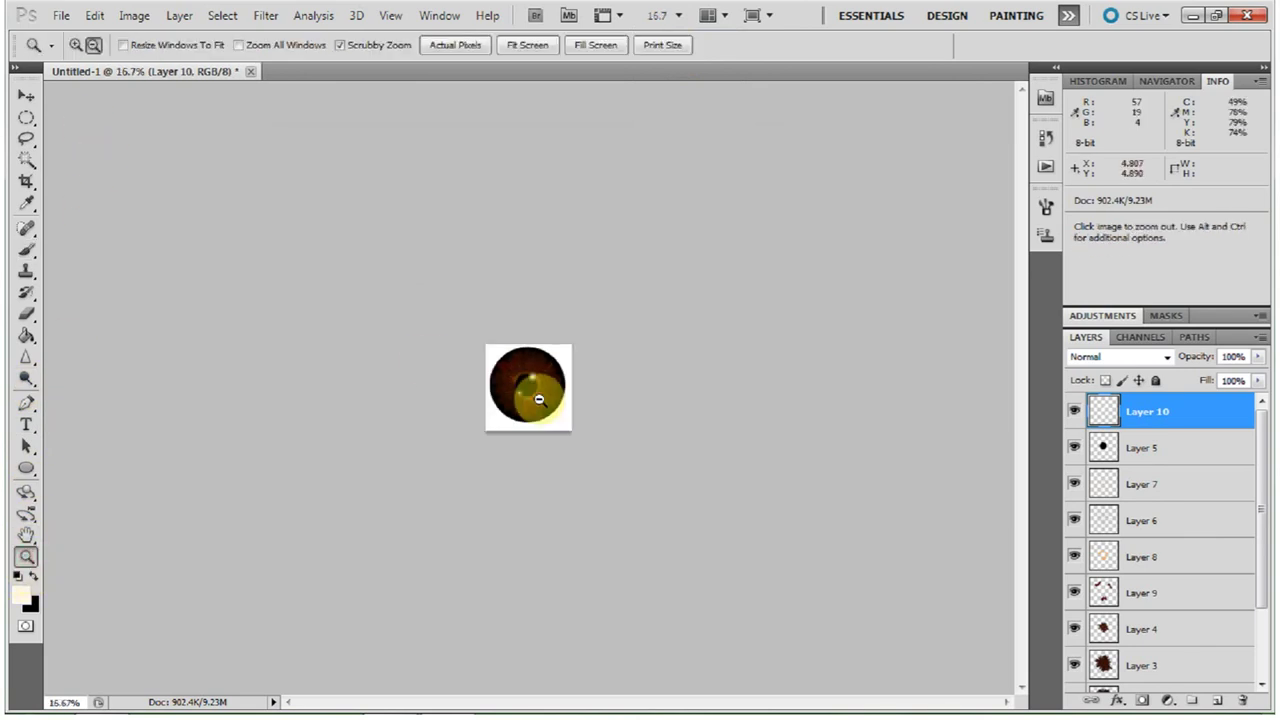
pyautogui.click(537, 400)
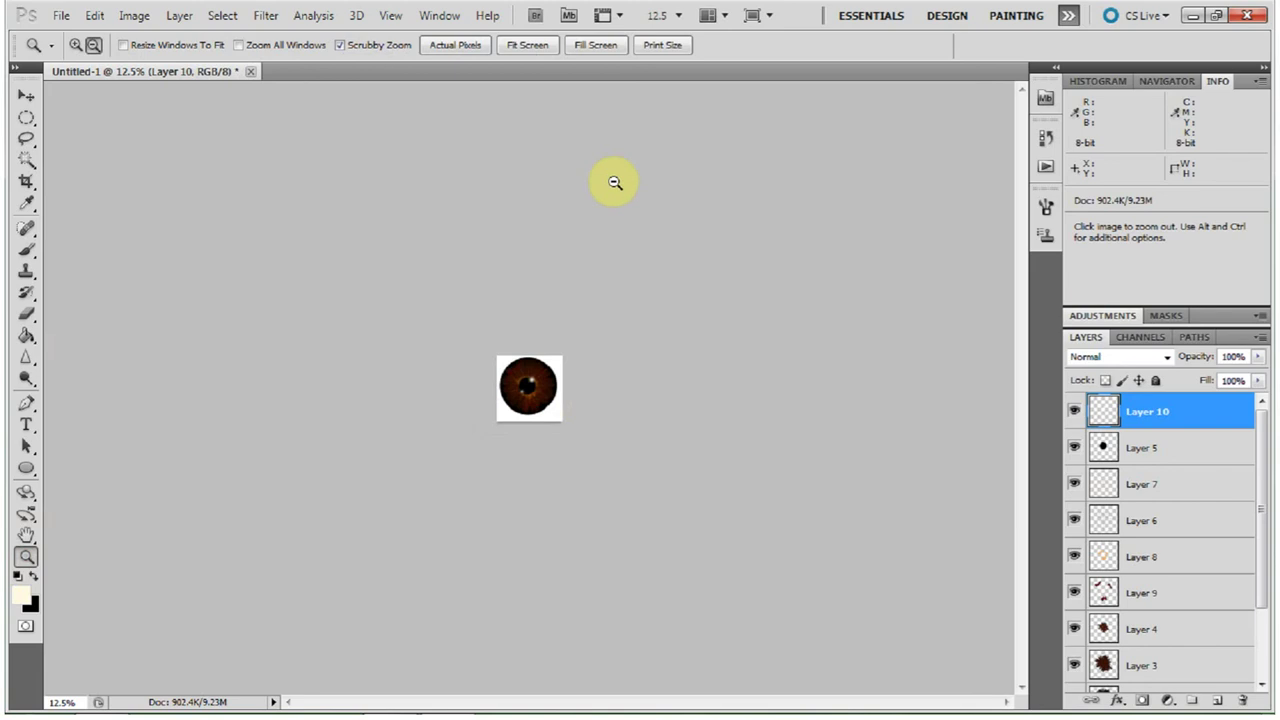
# Set Layer 8's opacity to 23% and return the view to 100% zoom.
pyautogui.click(1141, 560)
pyautogui.click(1258, 358)
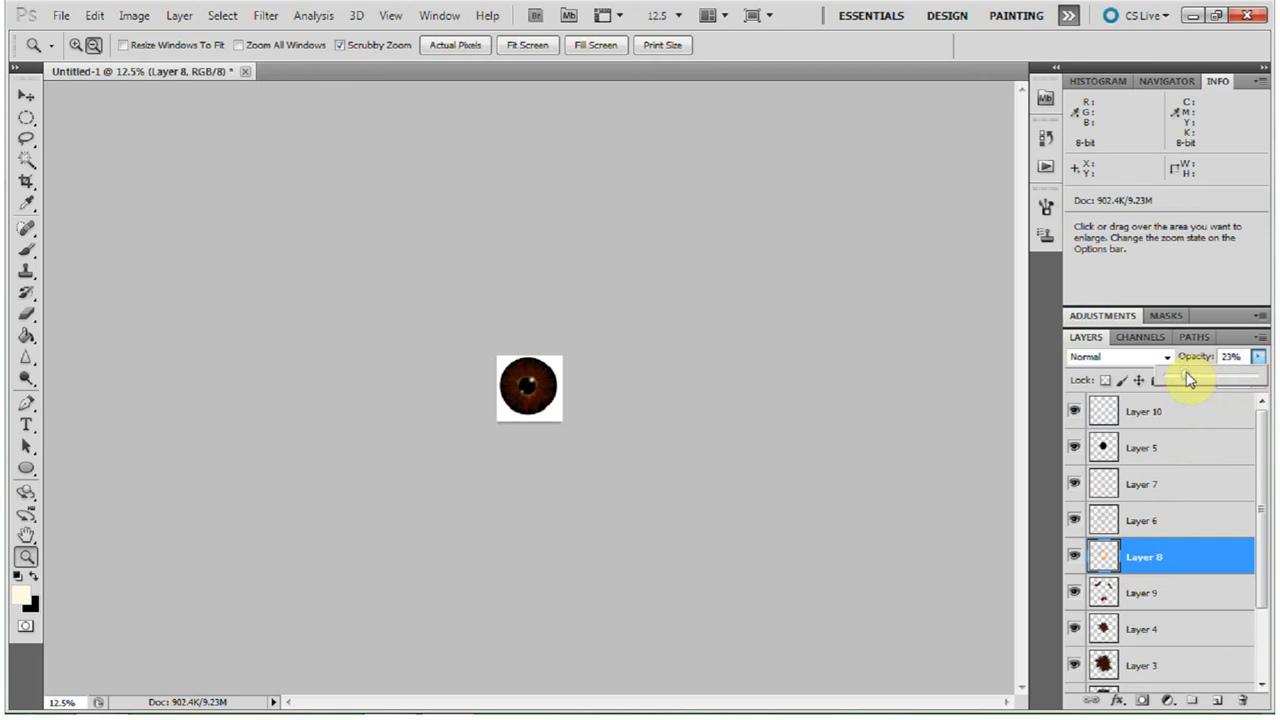
pyautogui.click(678, 15)
pyautogui.click(677, 40)
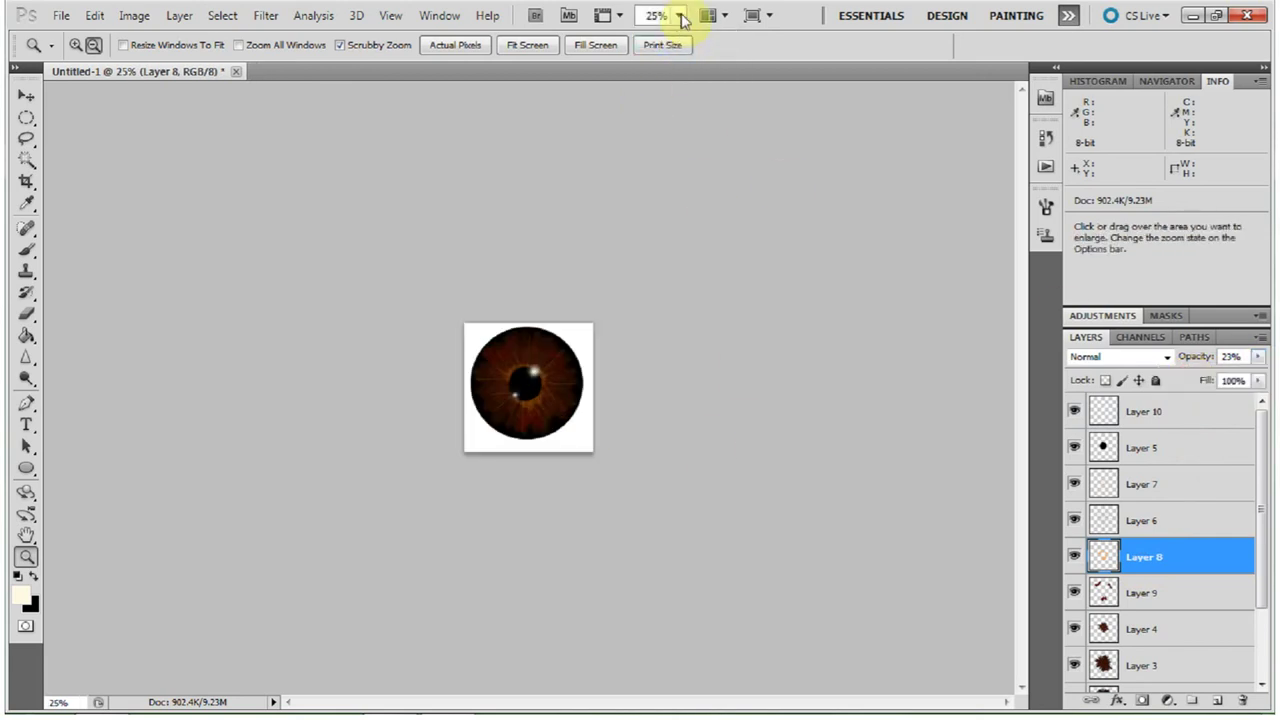
pyautogui.click(680, 16)
pyautogui.click(678, 82)
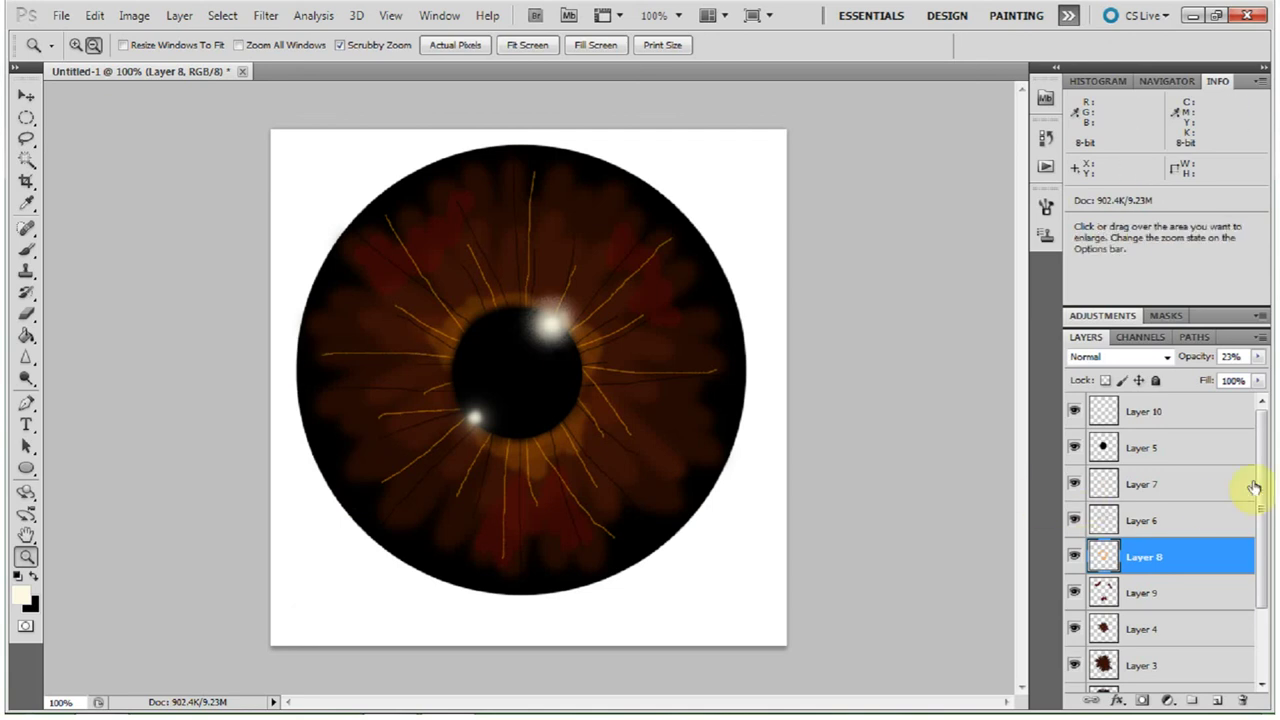
# Add a new Layer 11 directly above the Background and switch to white.
pyautogui.scroll(-2, 1268, 474)
pyautogui.click(1150, 678)
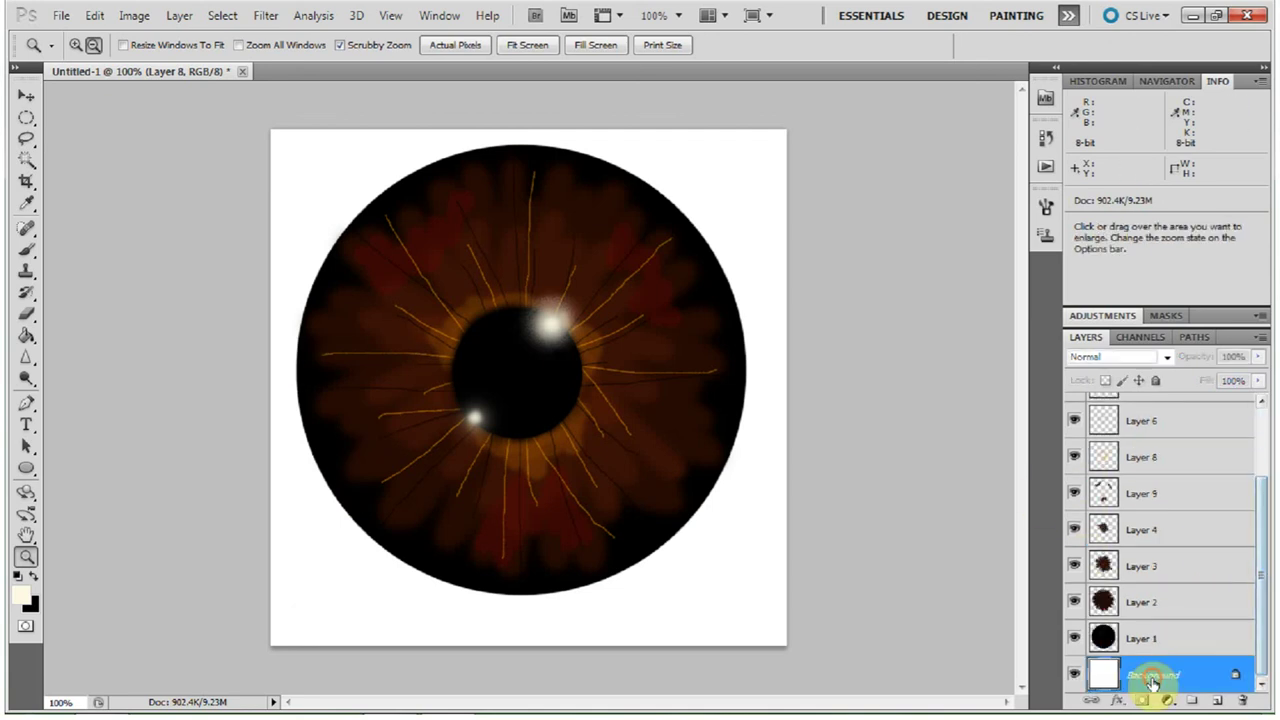
pyautogui.click(1214, 701)
pyautogui.click(20, 597)
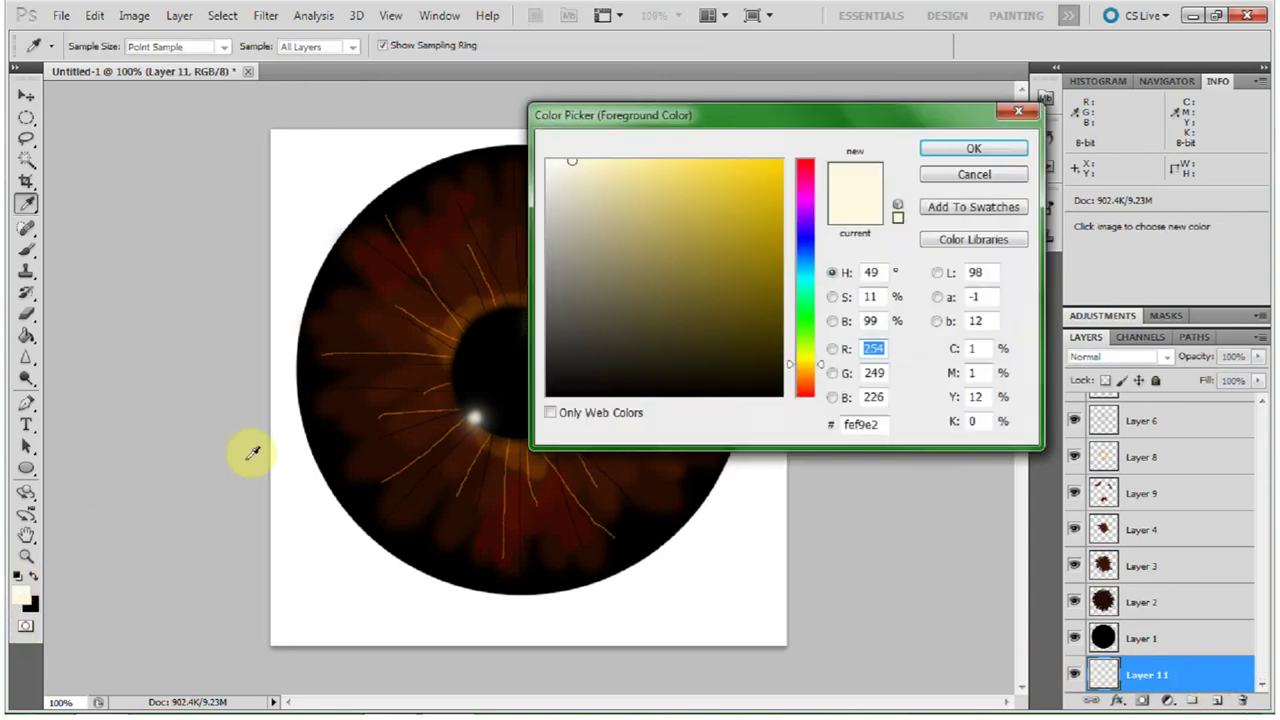
pyautogui.click(974, 174)
pyautogui.press('z')
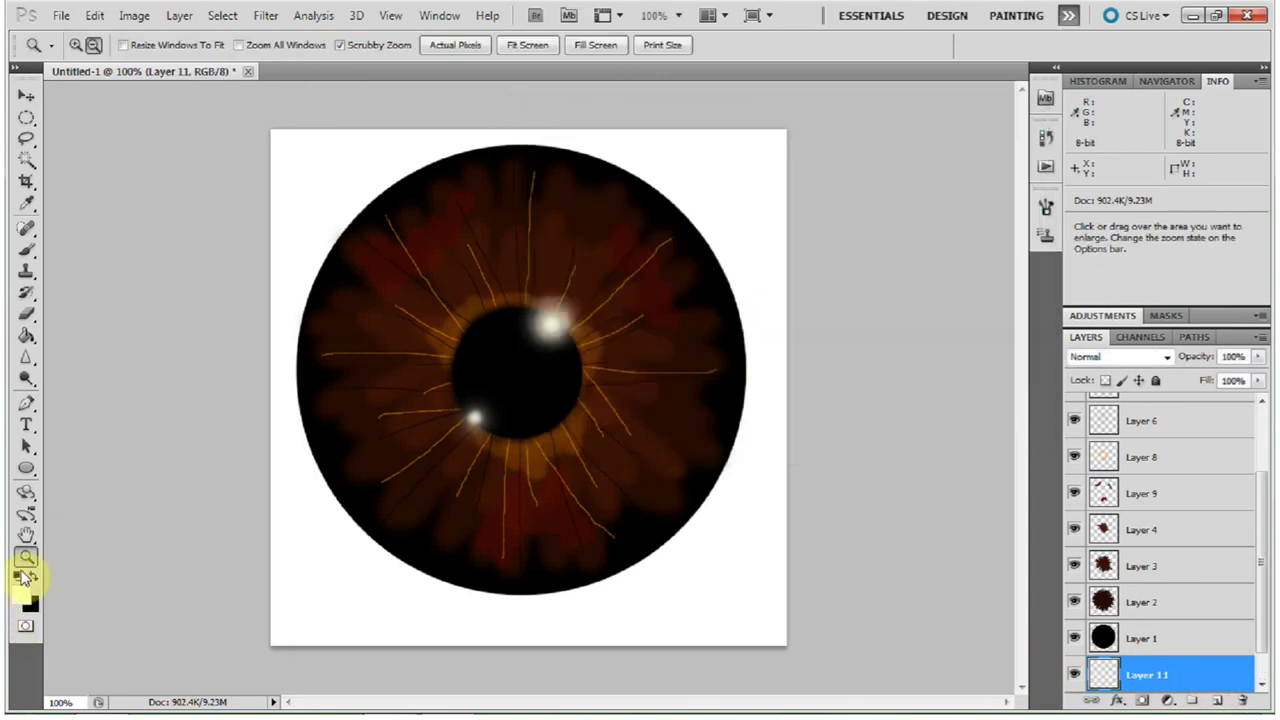
pyautogui.click(30, 575)
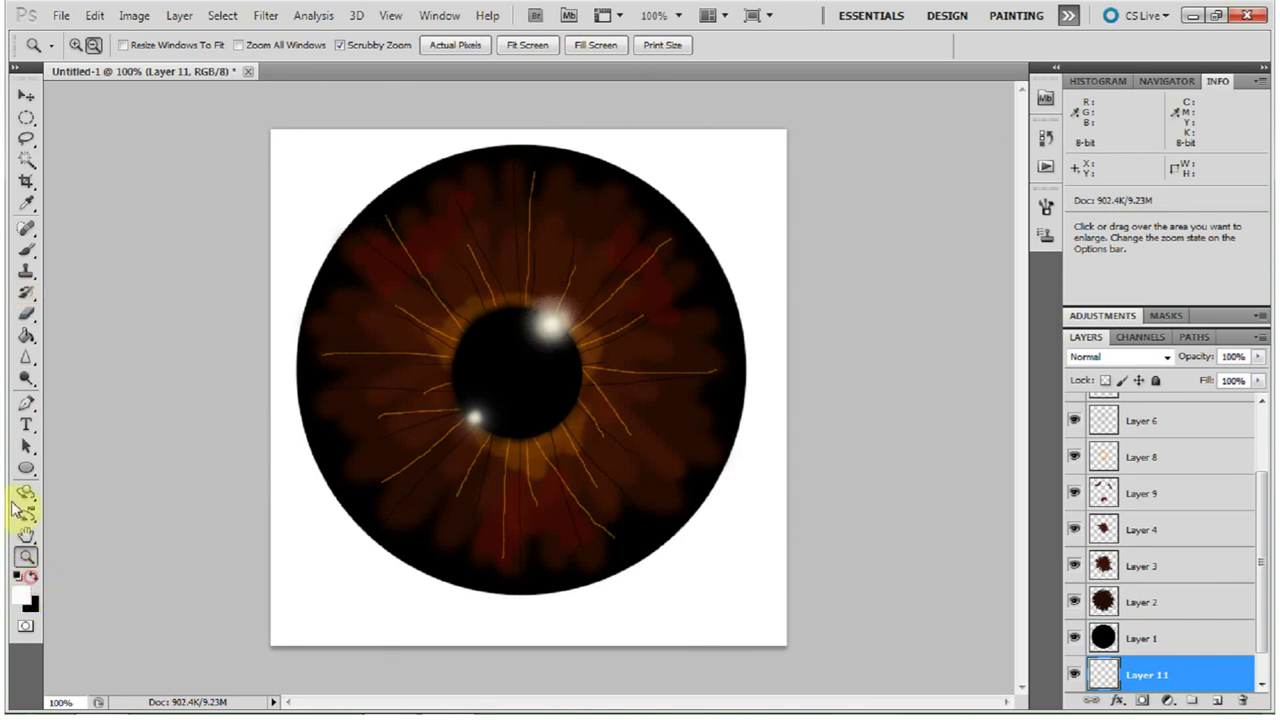
# Choose a large 911 px hard round brush at 34% opacity.
pyautogui.click(24, 250)
pyautogui.click(100, 46)
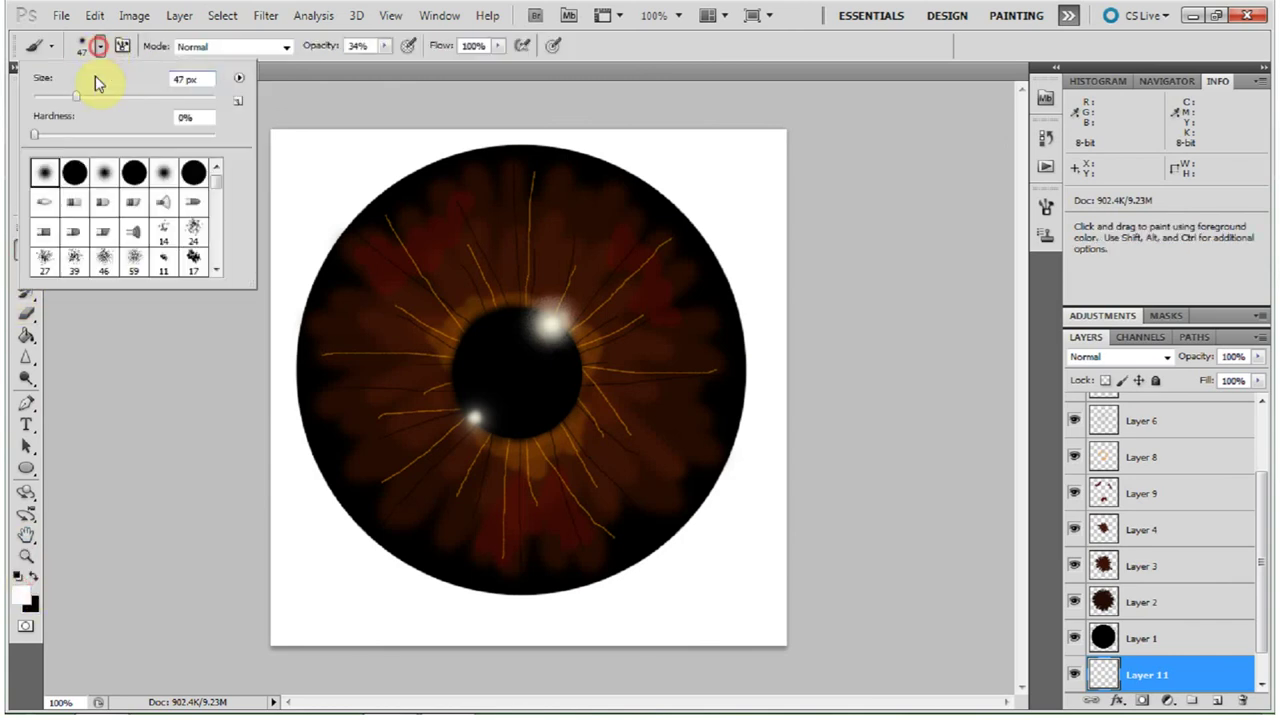
pyautogui.click(74, 172)
pyautogui.click(152, 96)
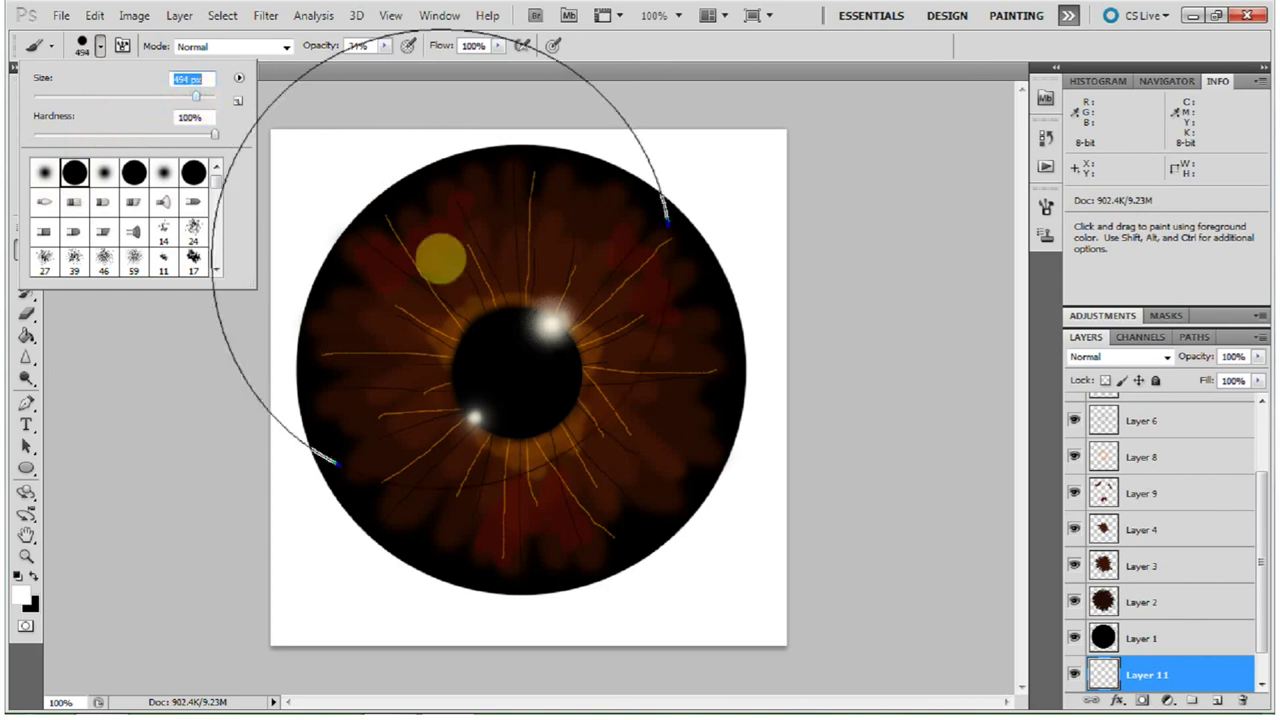
pyautogui.press('3')
pyautogui.press('4')
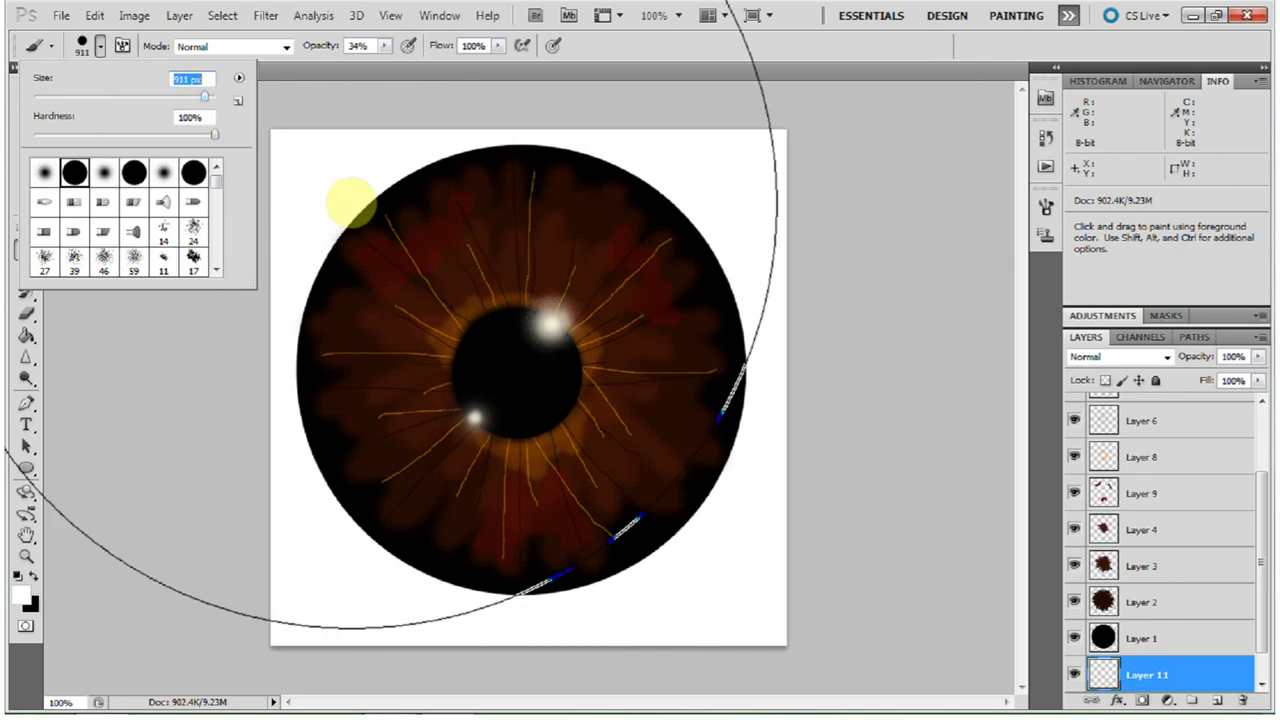
# Paint a 569 px white disc at 100% opacity behind the iris, then hide the Background layer.
pyautogui.write('569')
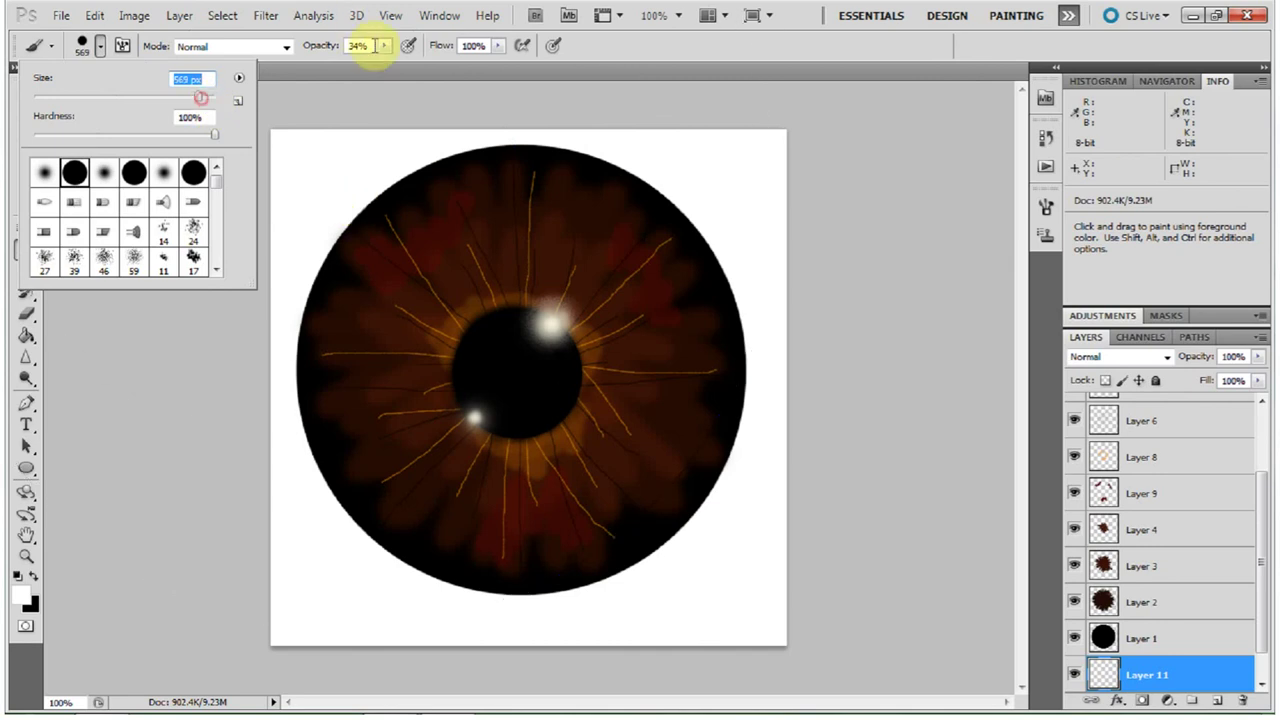
pyautogui.moveTo(384, 46); pyautogui.dragTo(562, 140)
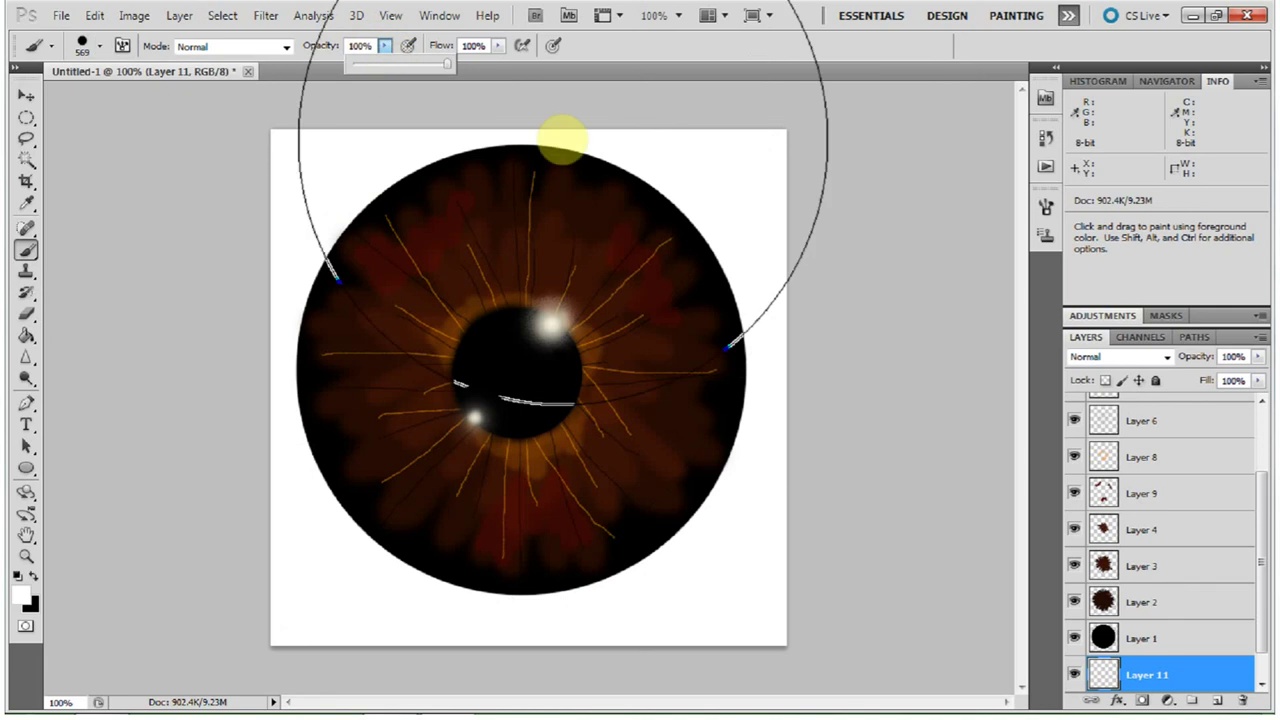
pyautogui.click(528, 378)
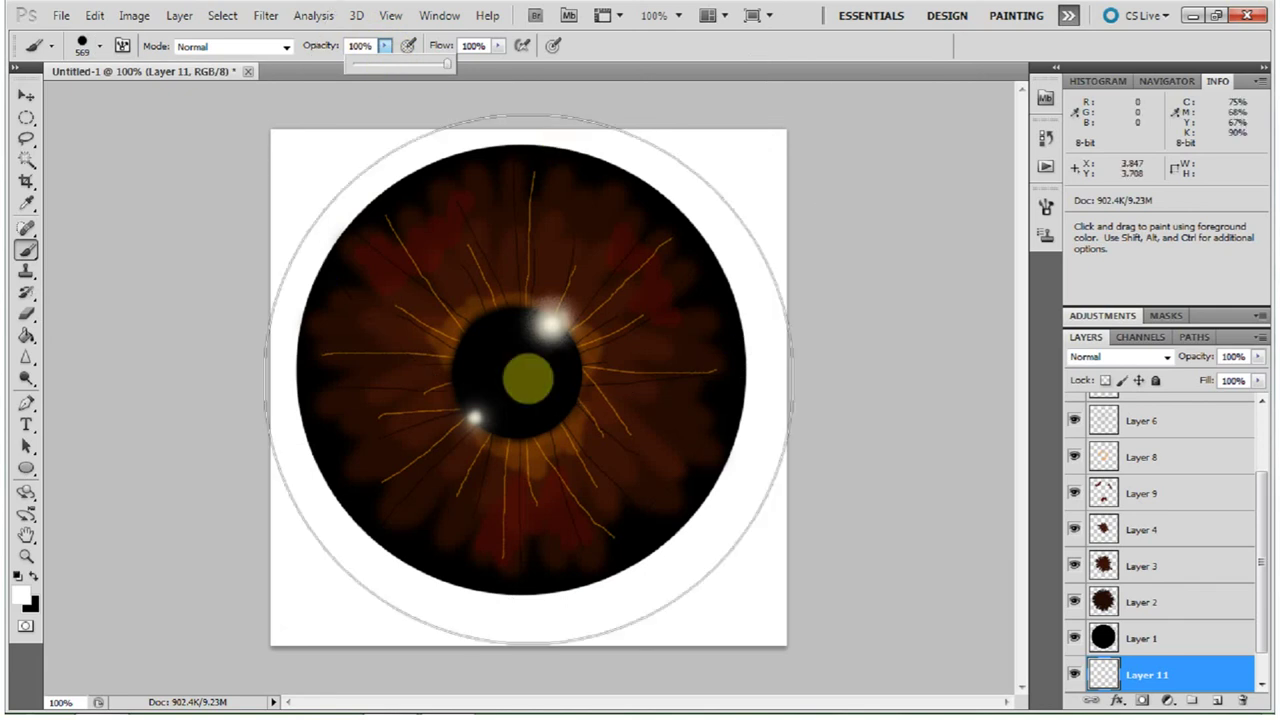
pyautogui.moveTo(194, 251); pyautogui.dragTo(155, 265)
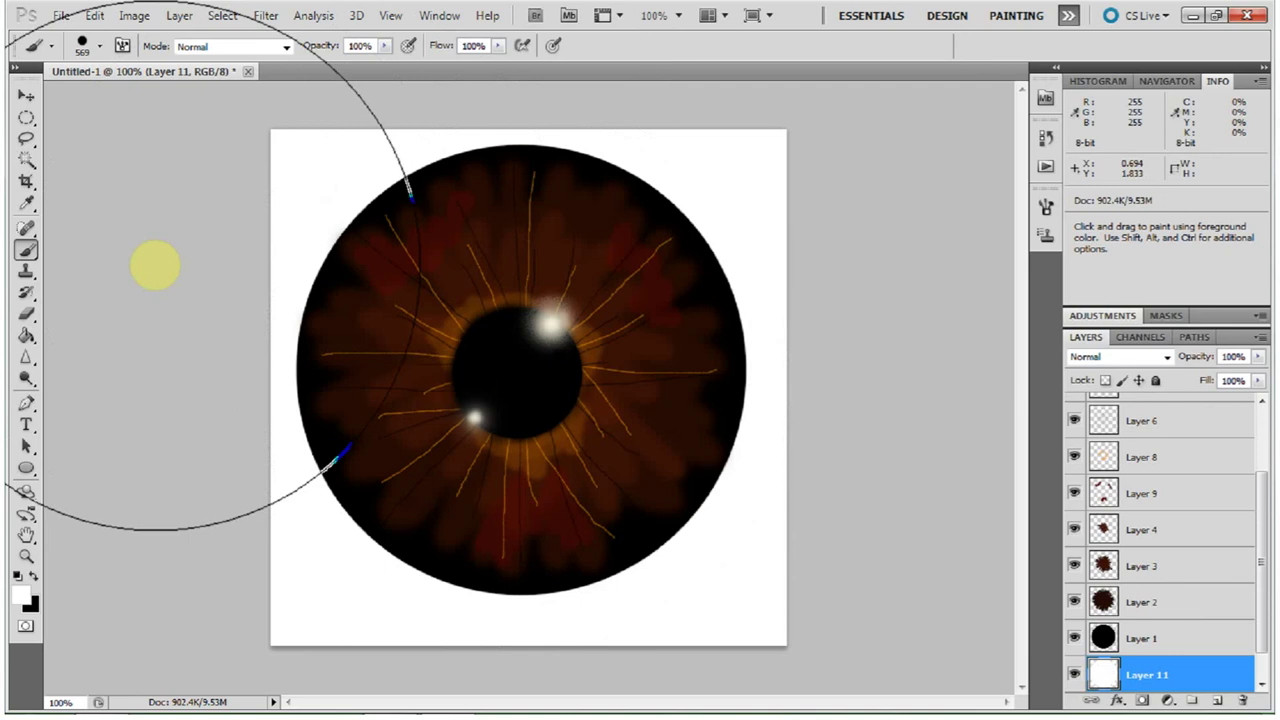
pyautogui.scroll(-1, 1082, 660)
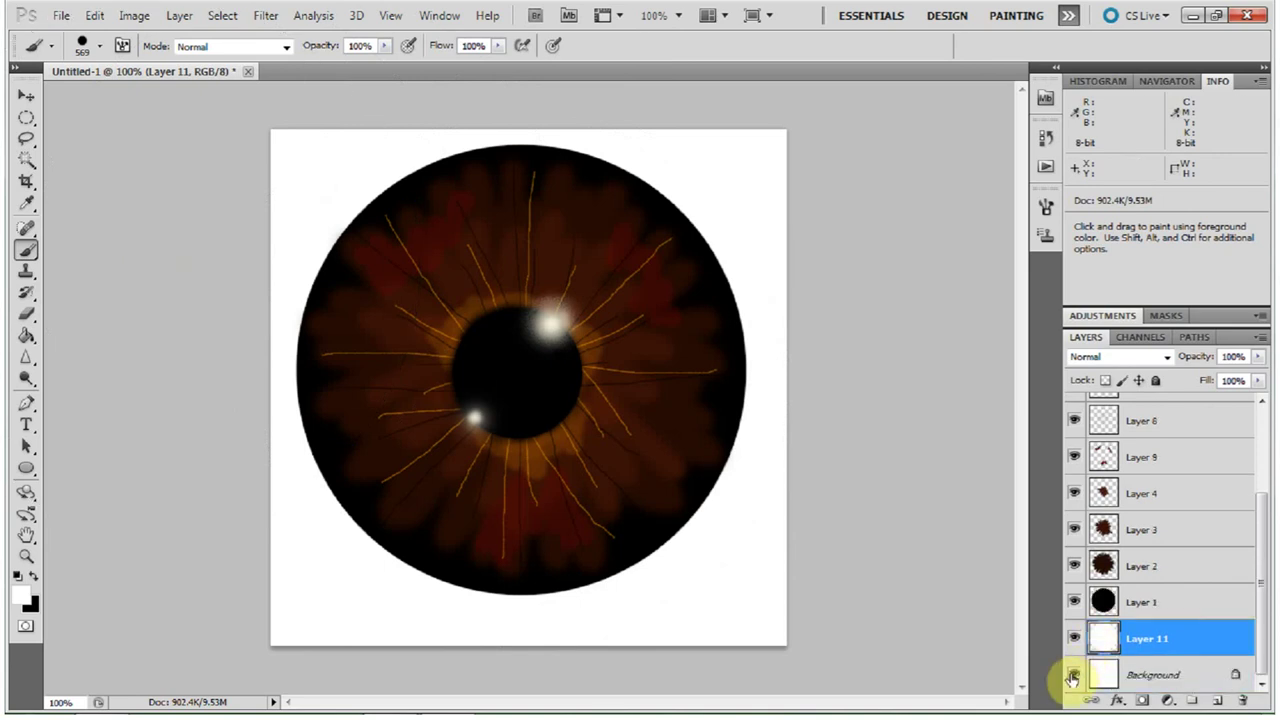
pyautogui.click(1075, 676)
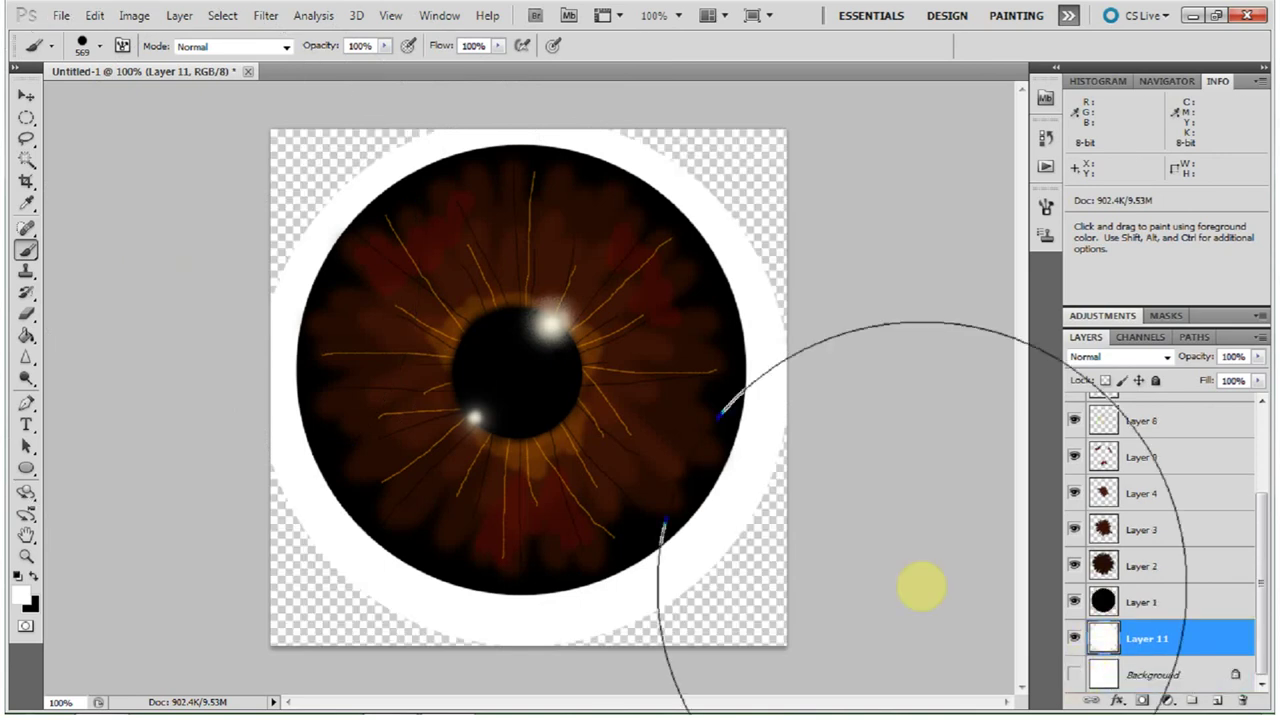